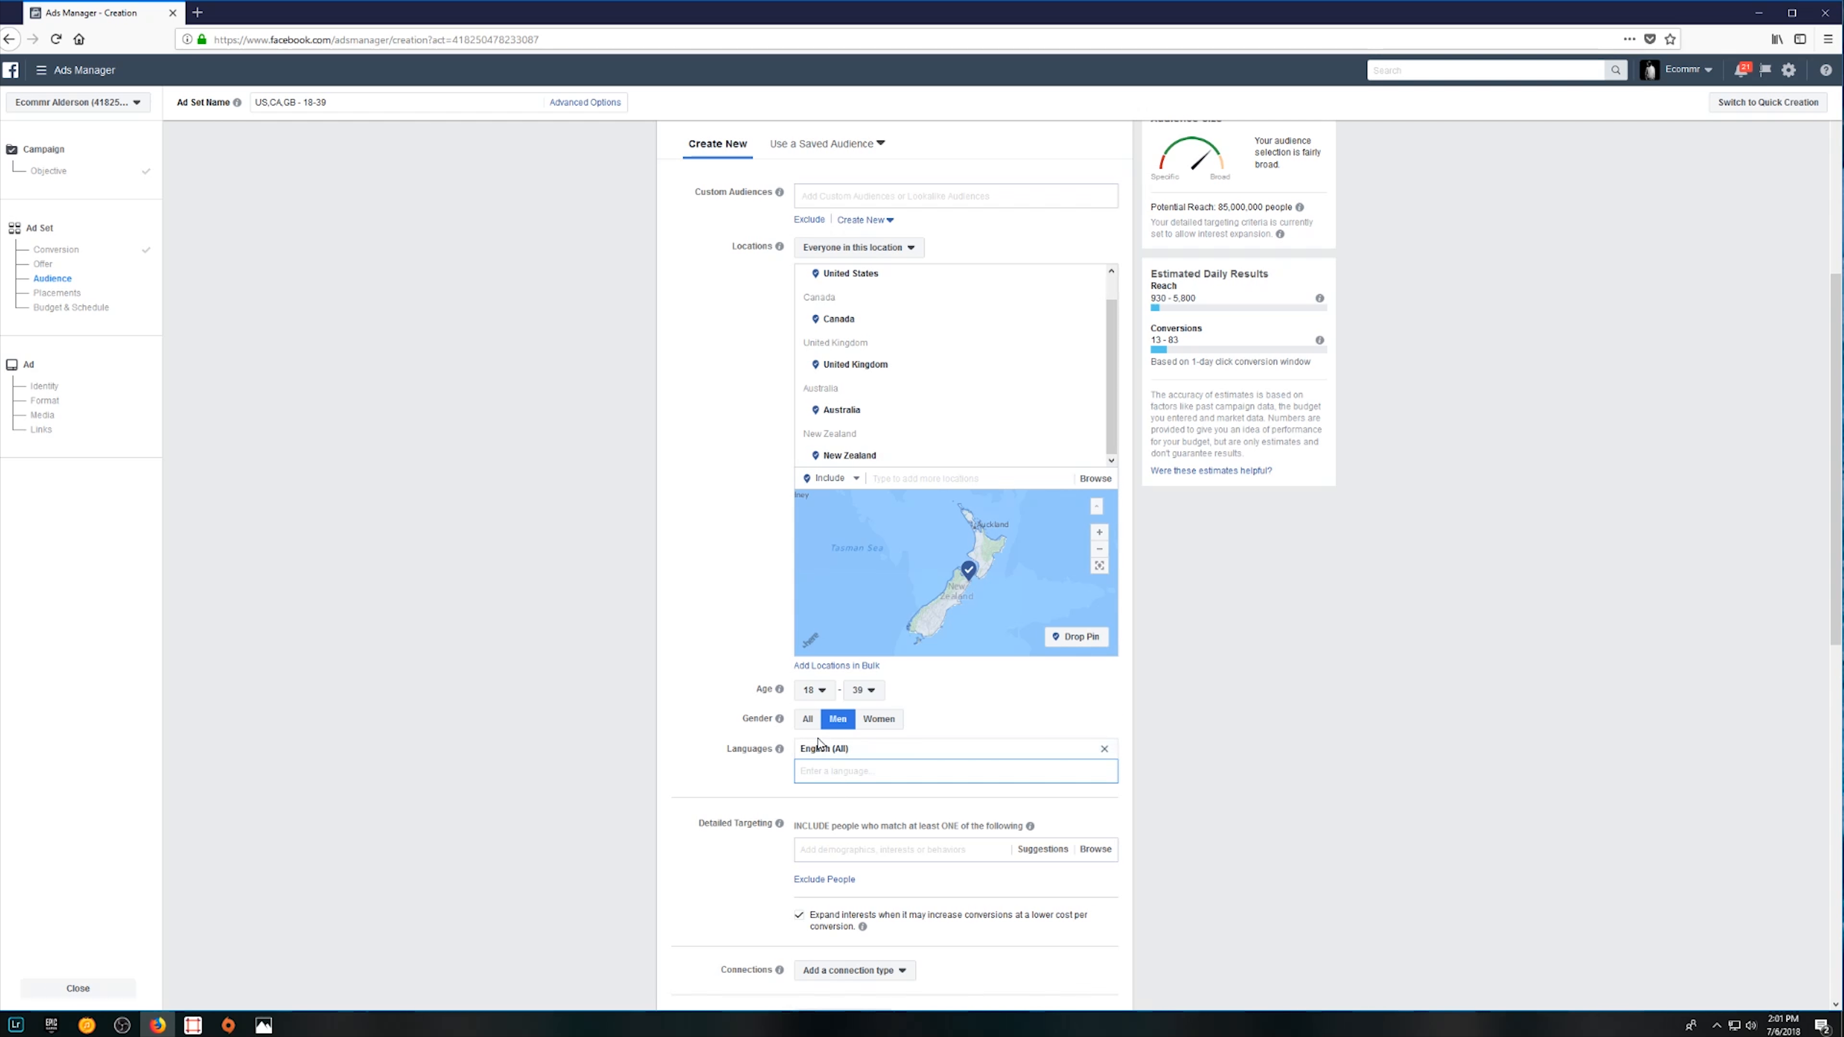
Go to the empty Detailed Targeting field and view the braided leather bracelet product photo, moving its window out of the way
scroll(820, 743, "down", 1)
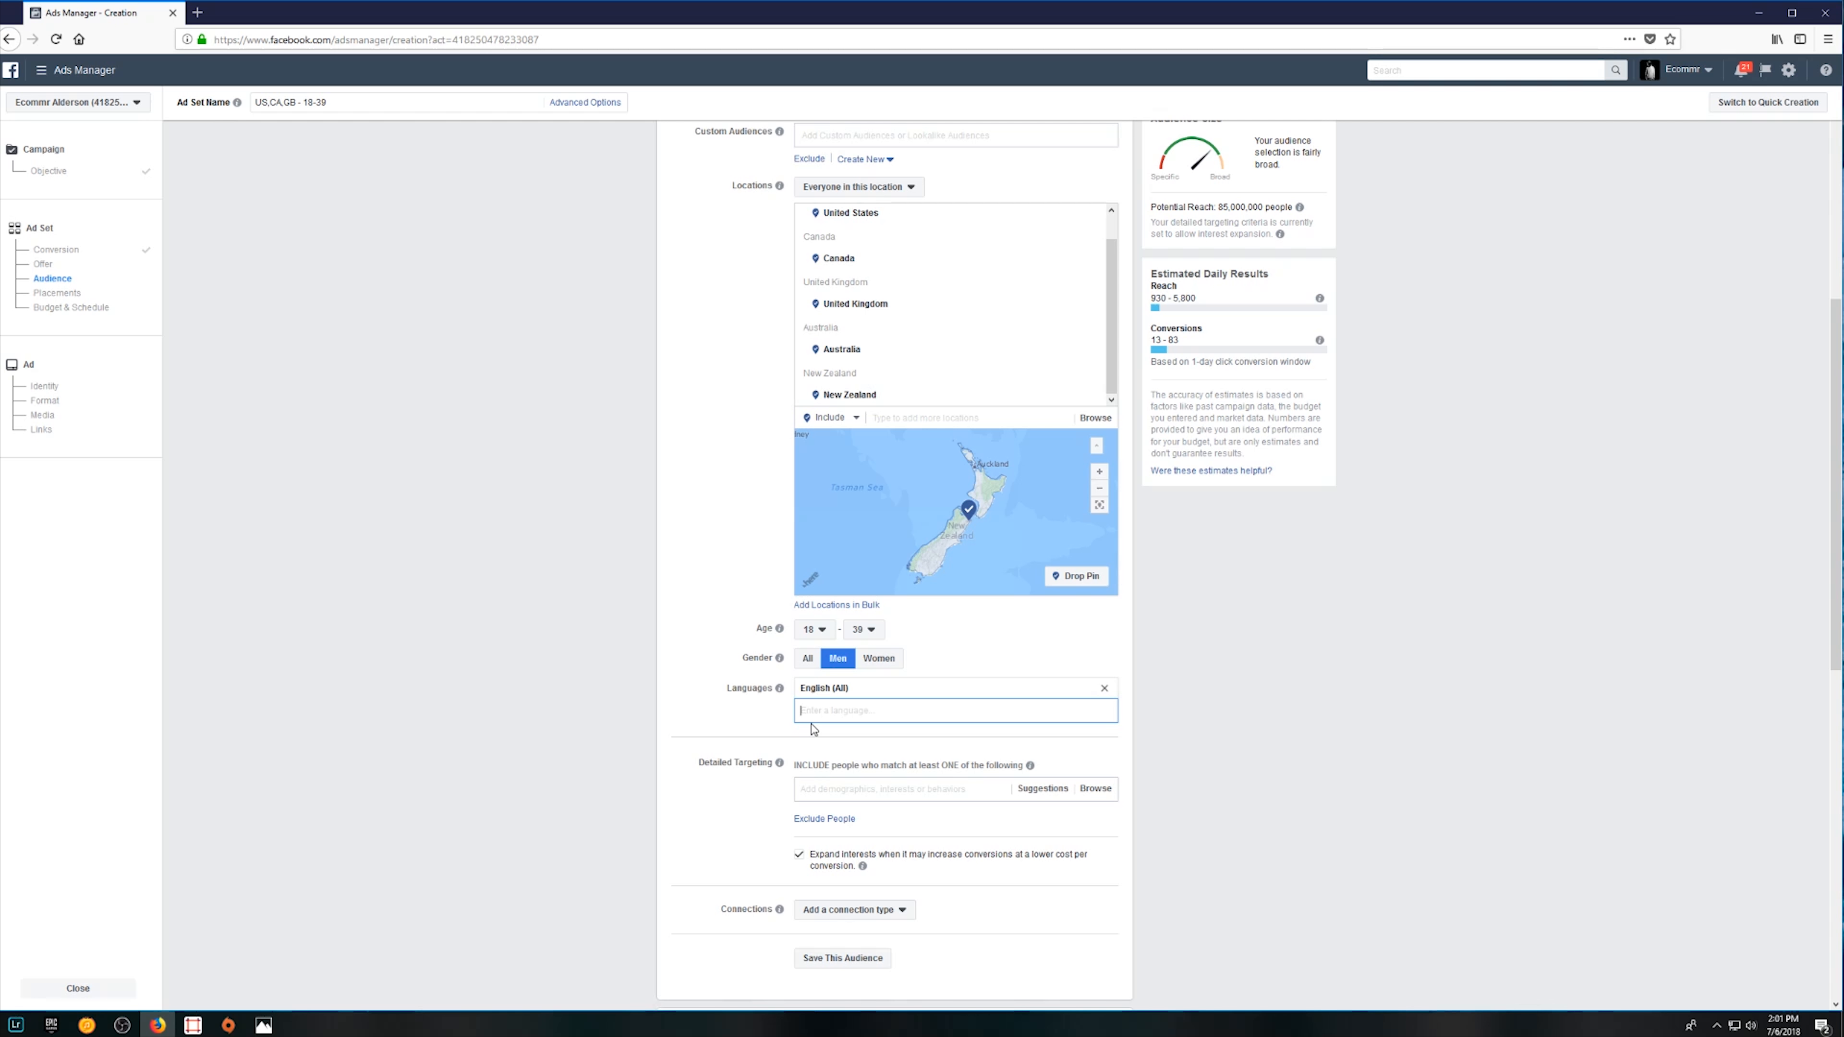
scroll(820, 671, "down", 2)
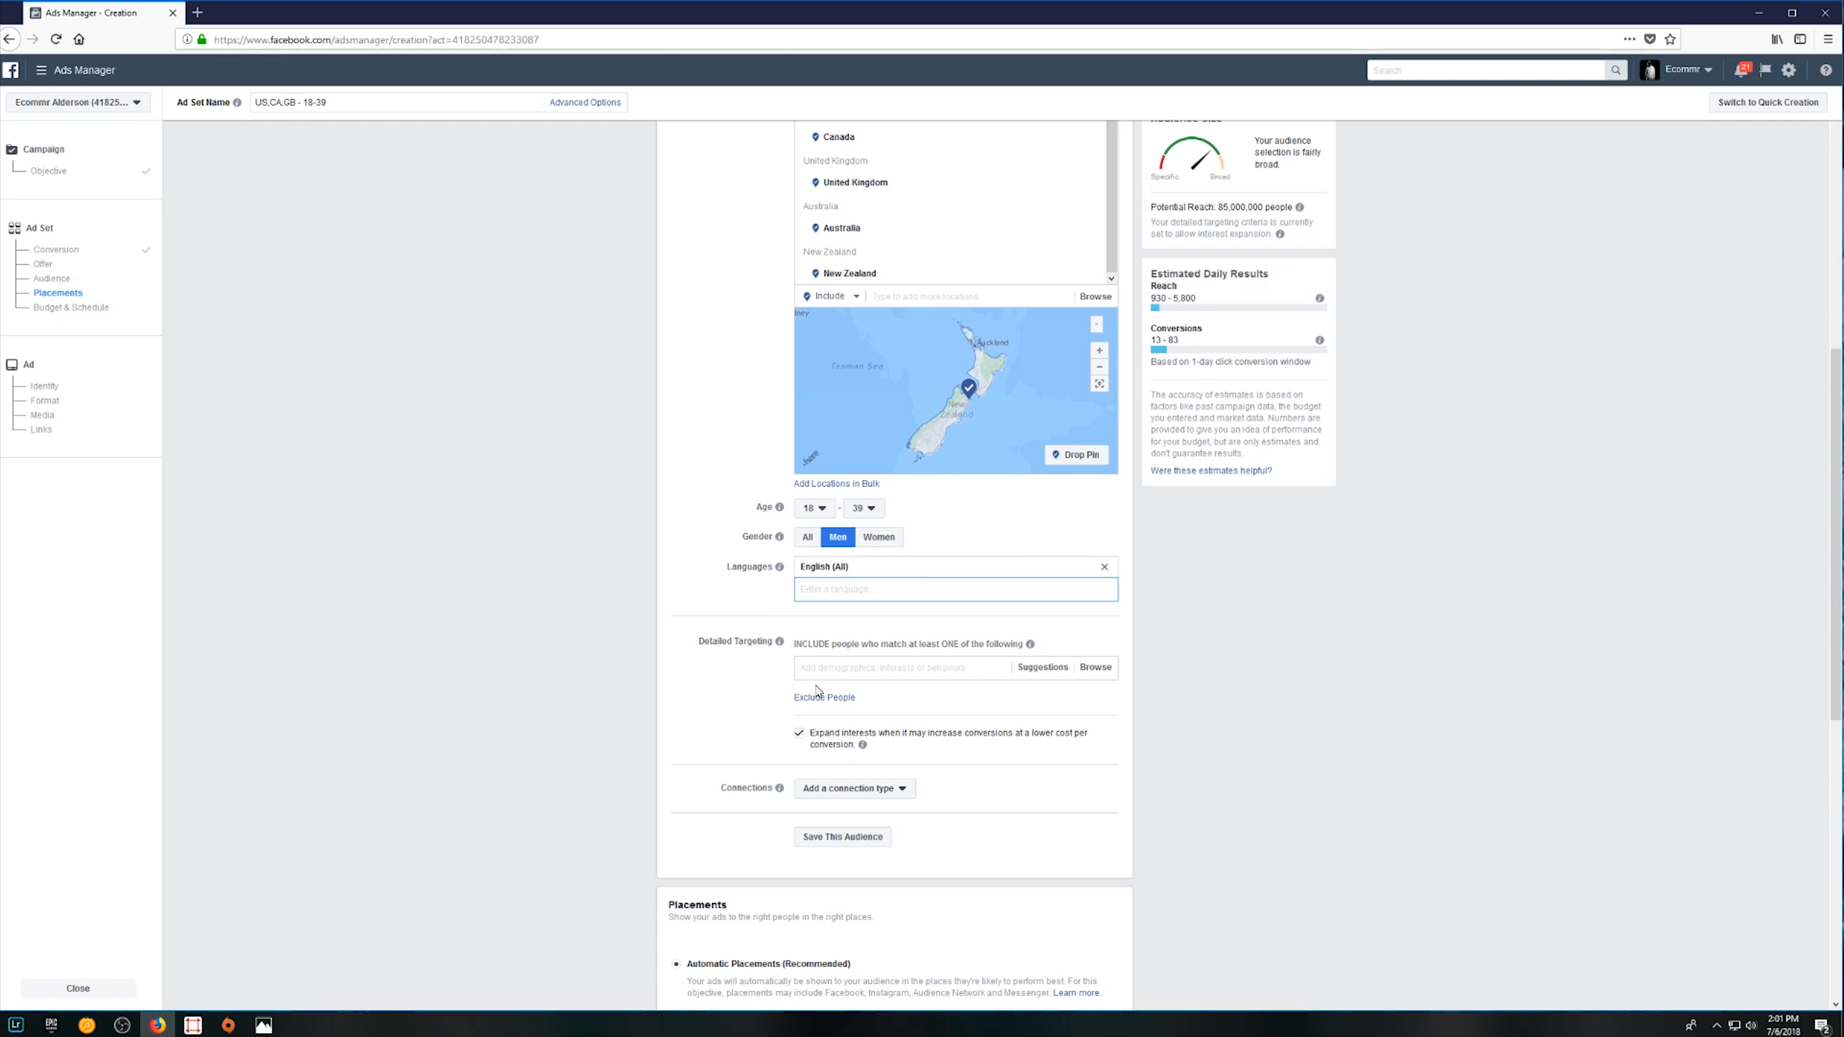
left_click(820, 672)
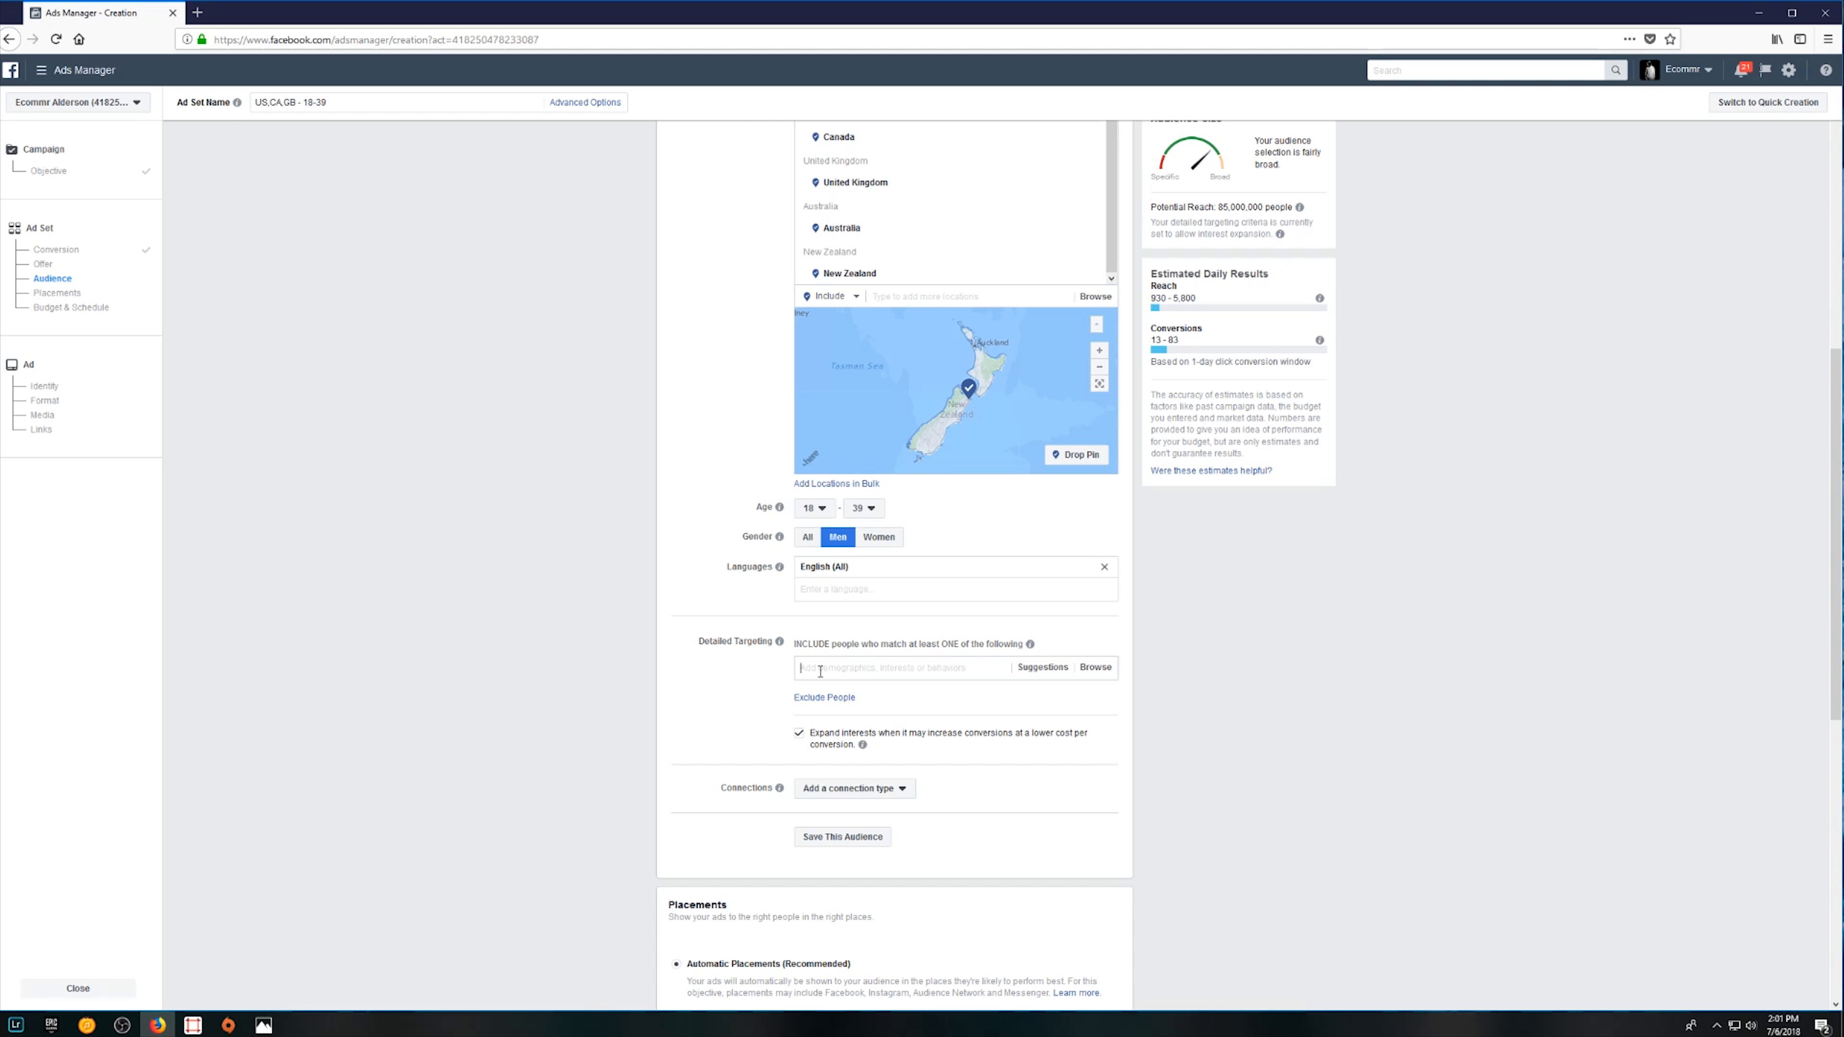
left_click_drag(958, 313, 800, 234)
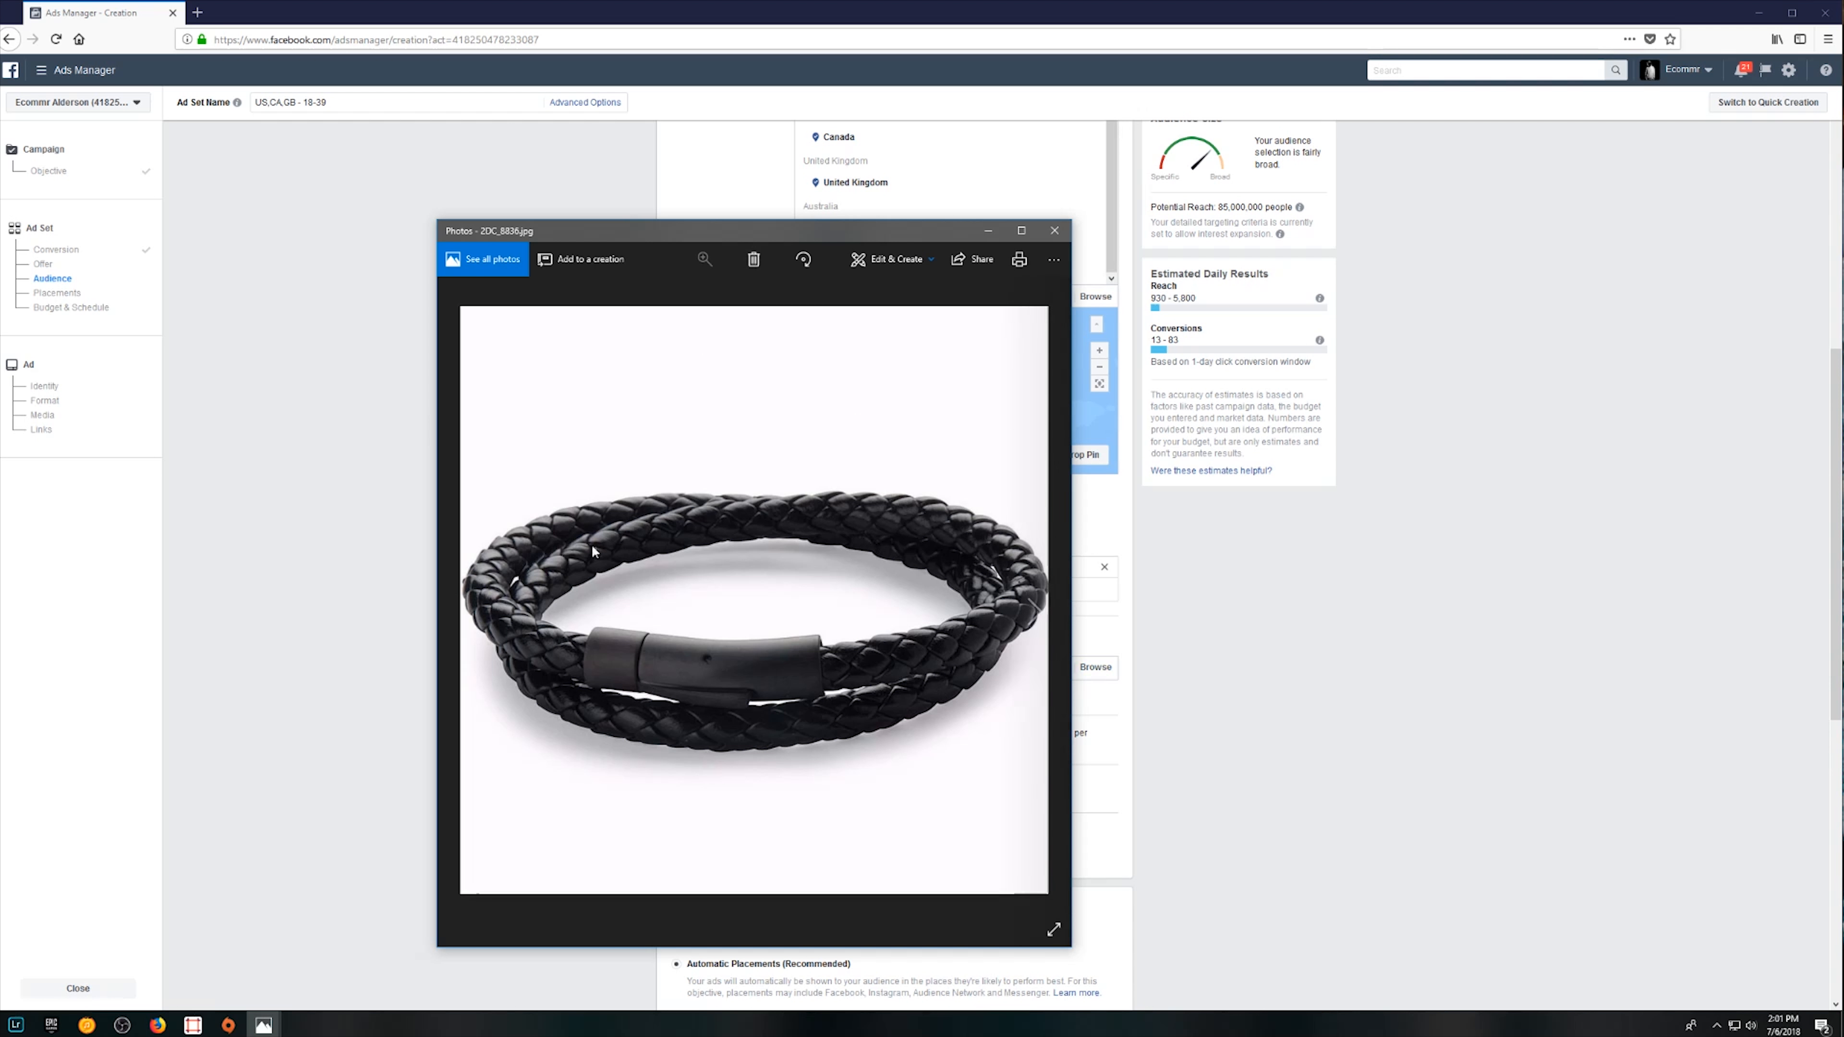
left_click_drag(881, 230, 0, 240)
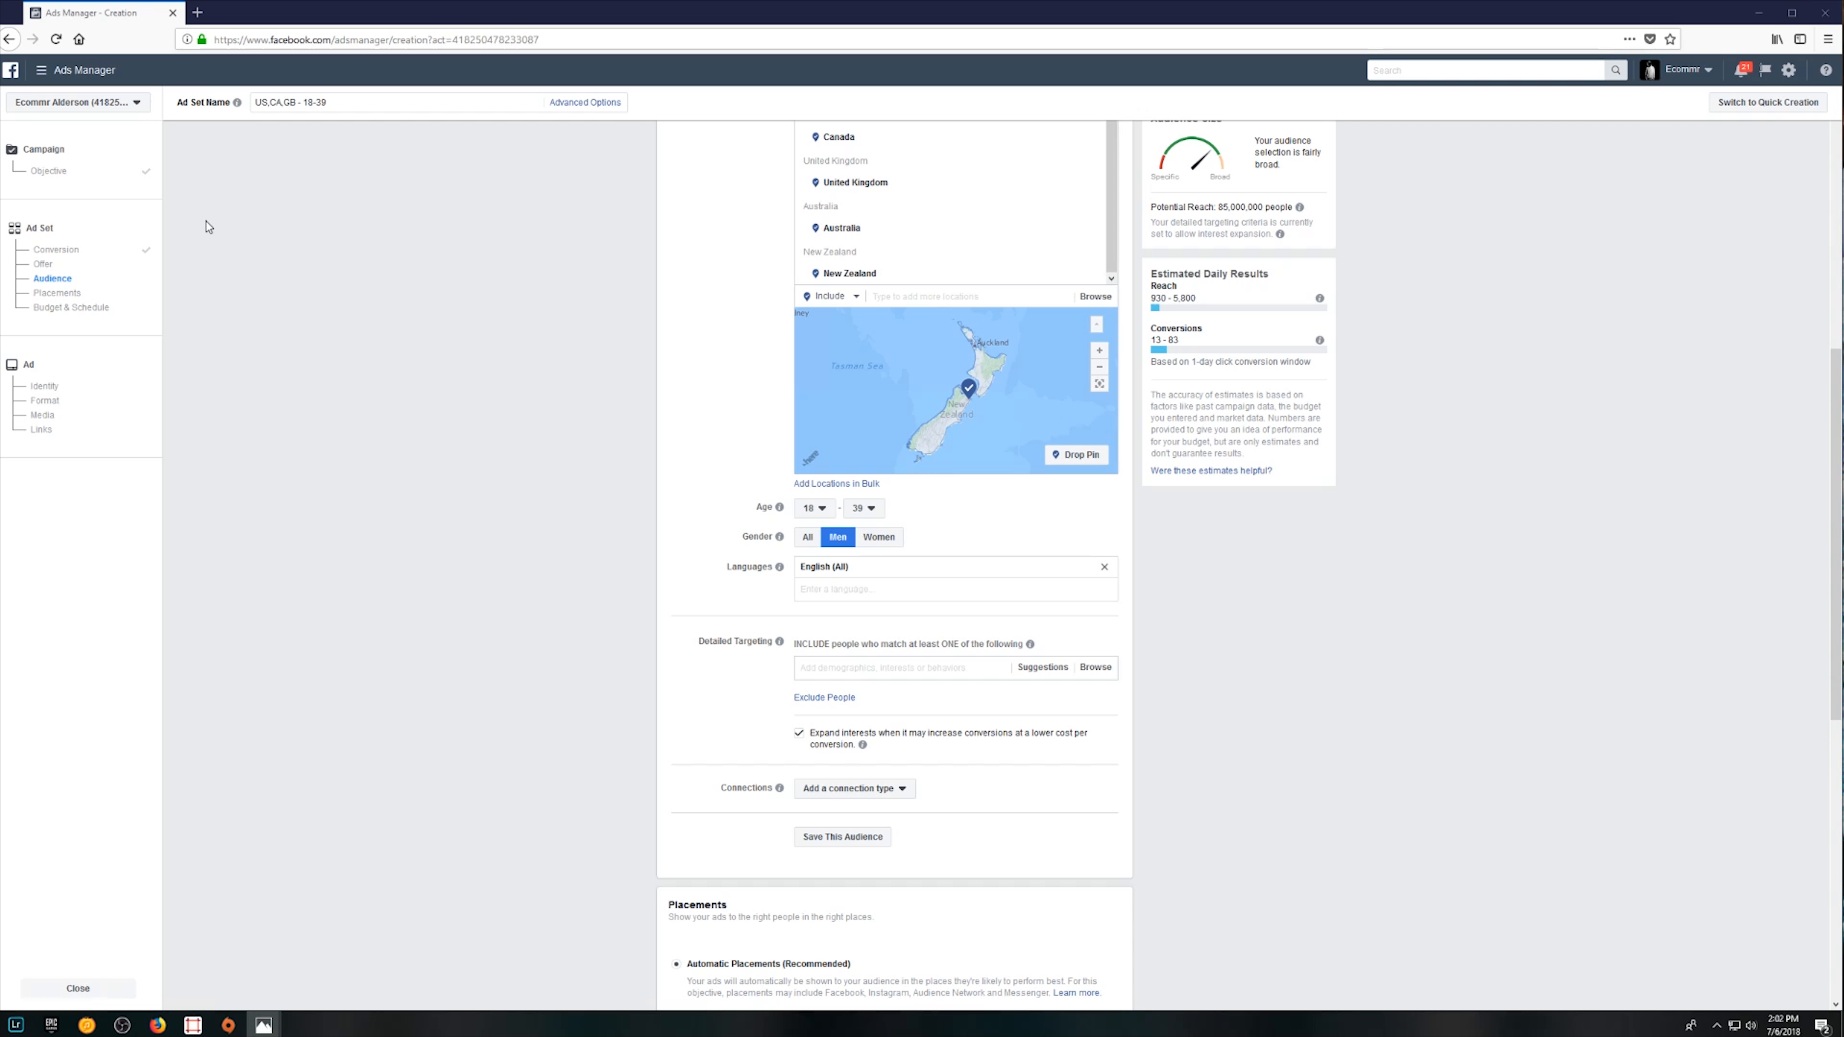
Search the web for "google trends" in a new browser tab
key("ctrl+t")
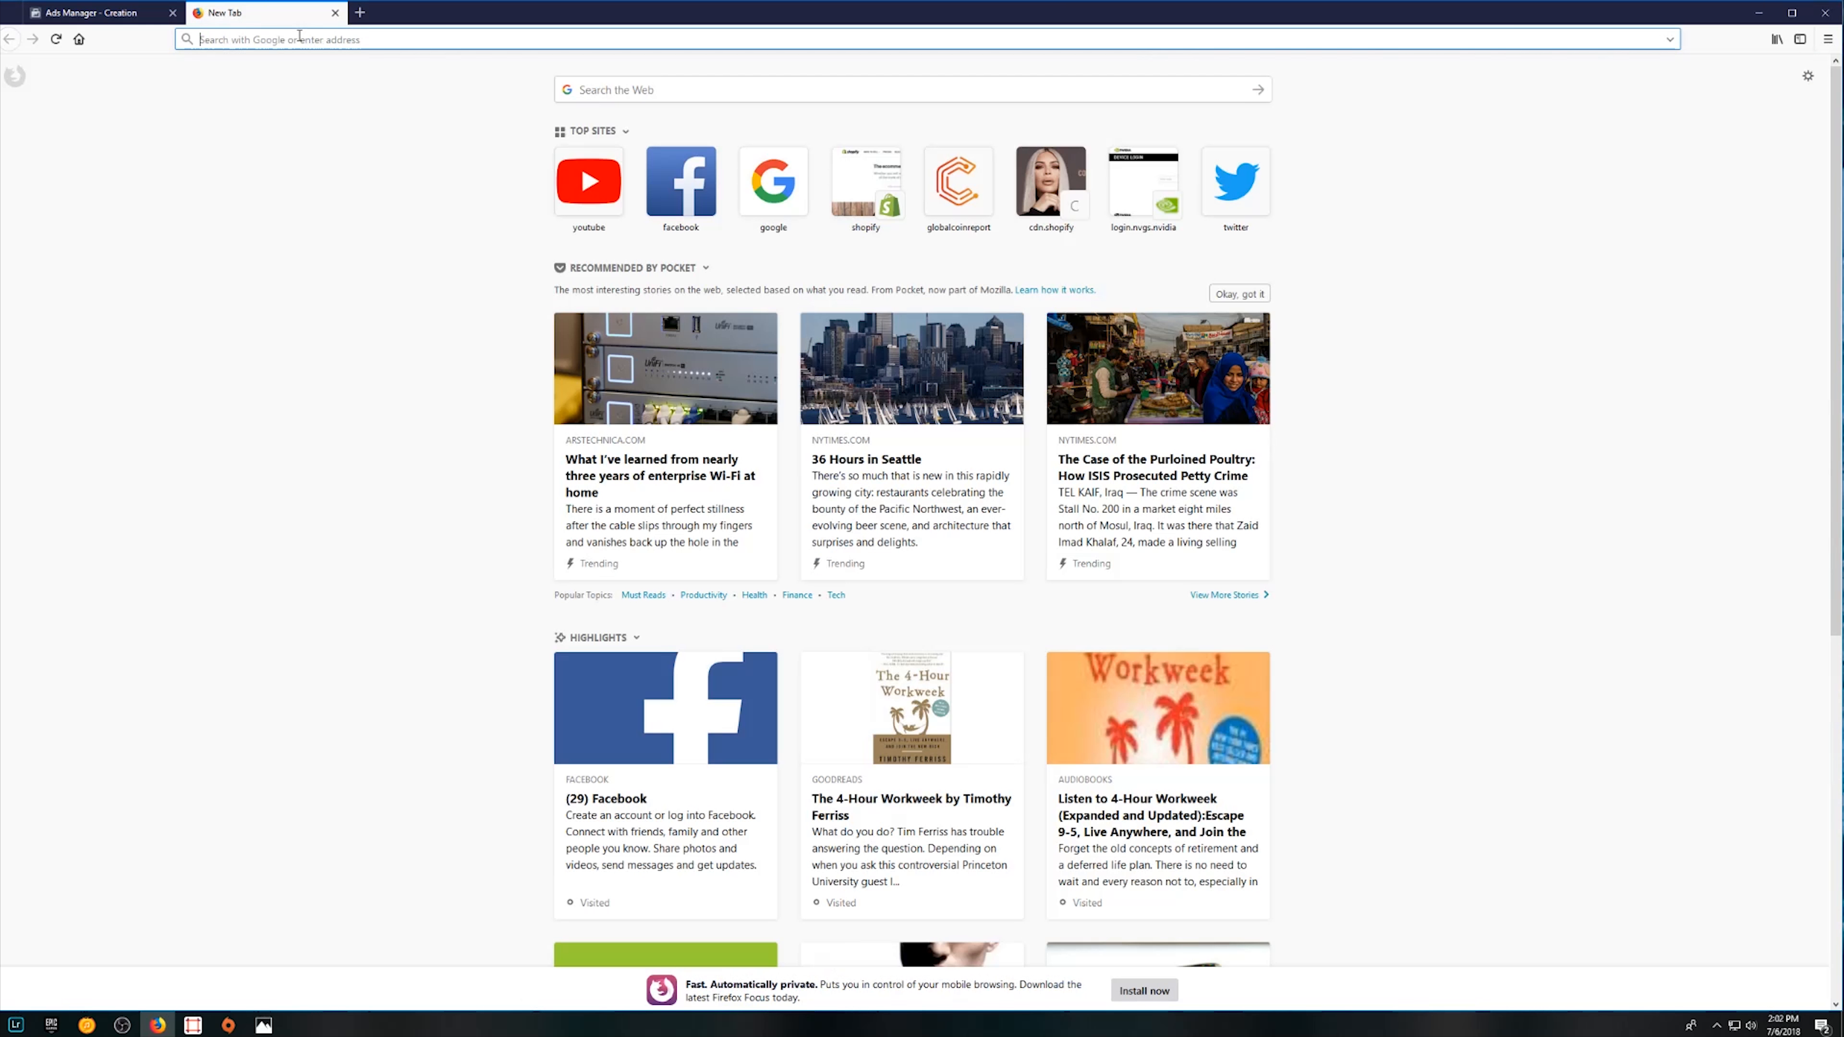
type("google trends")
key("Return")
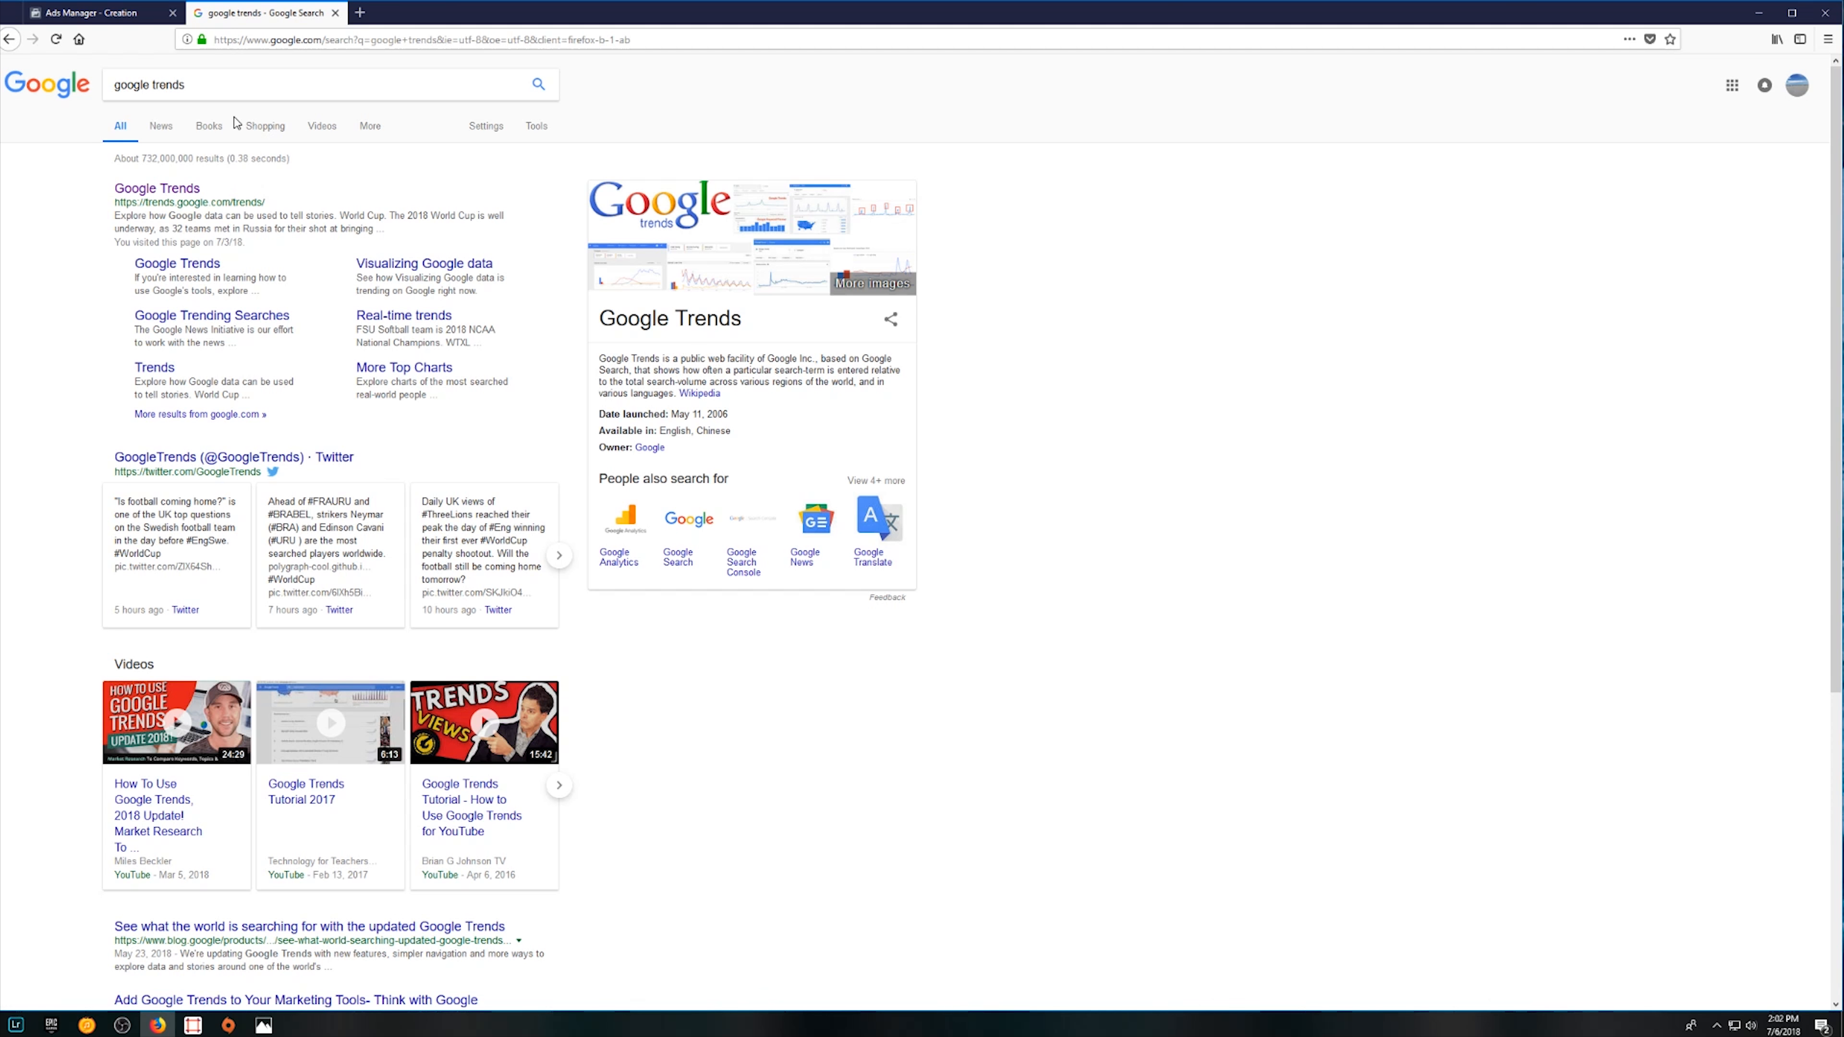
Replace the web search with "20 best mens bracelet brands"
left_click(286, 85)
key("ctrl+a")
key("BackSpace")
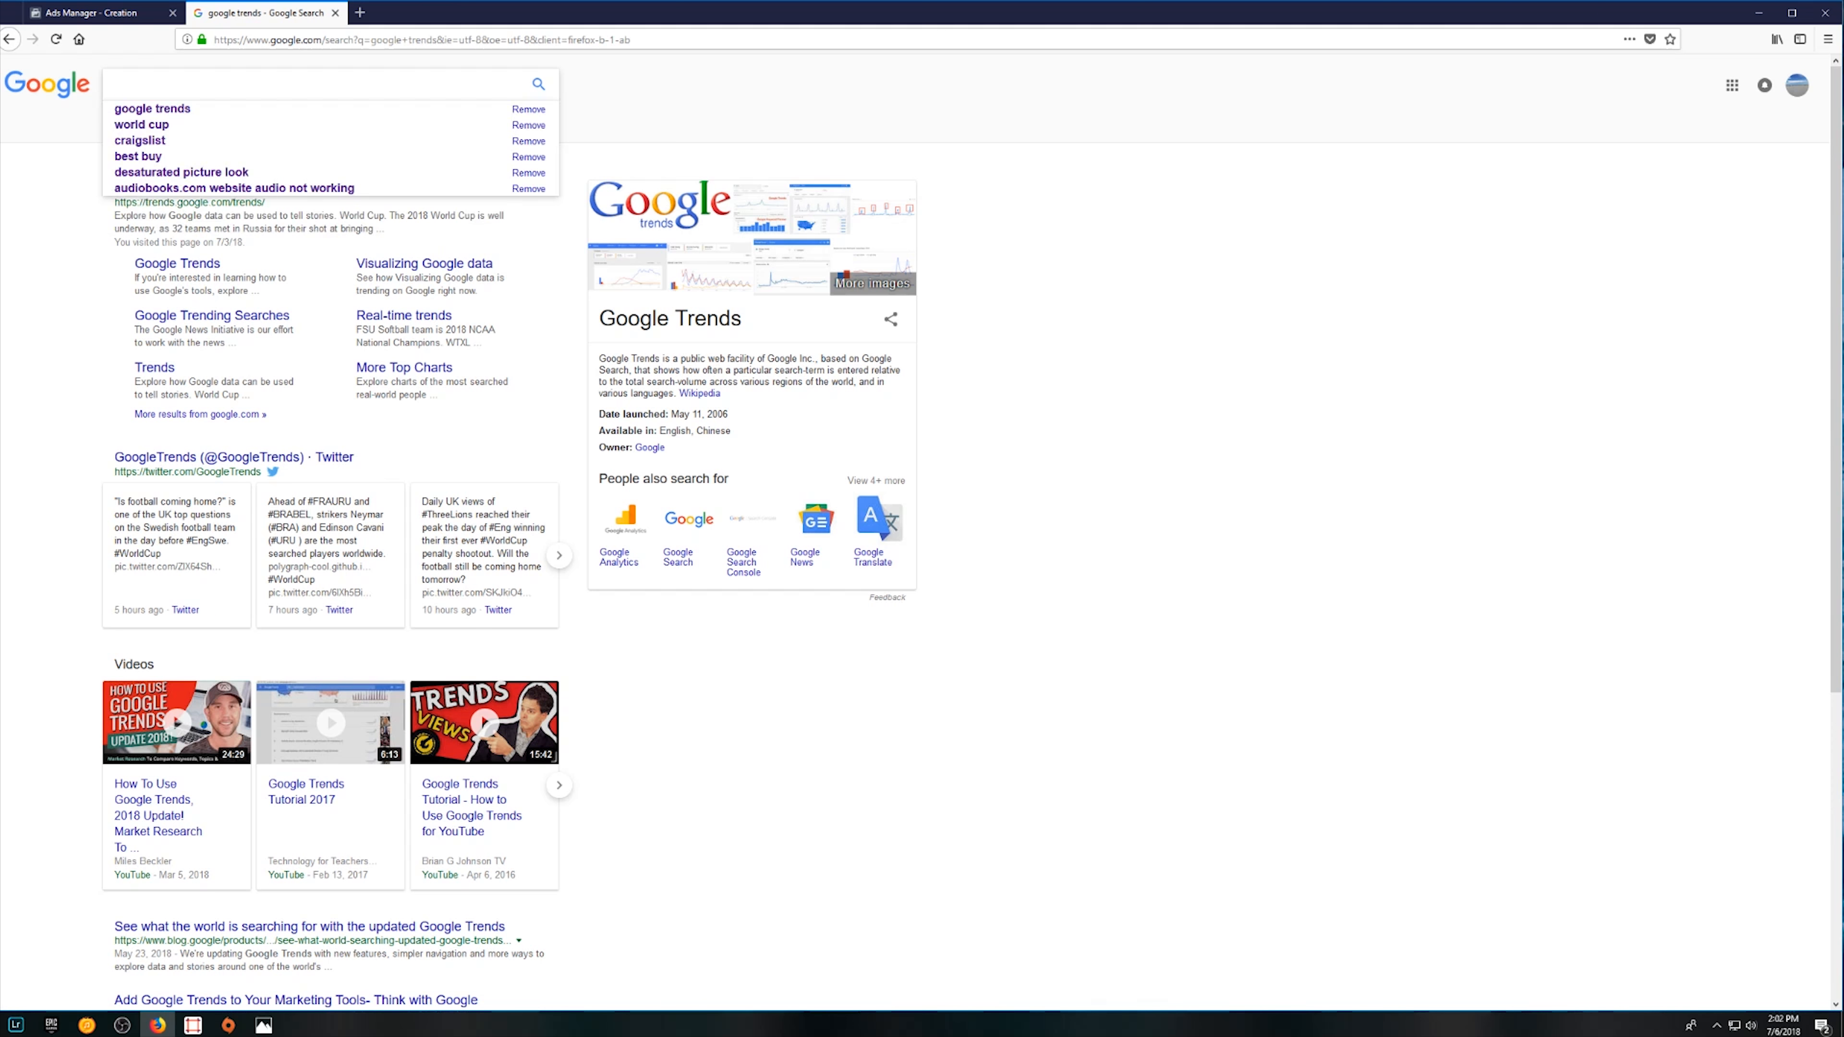
type("20 best")
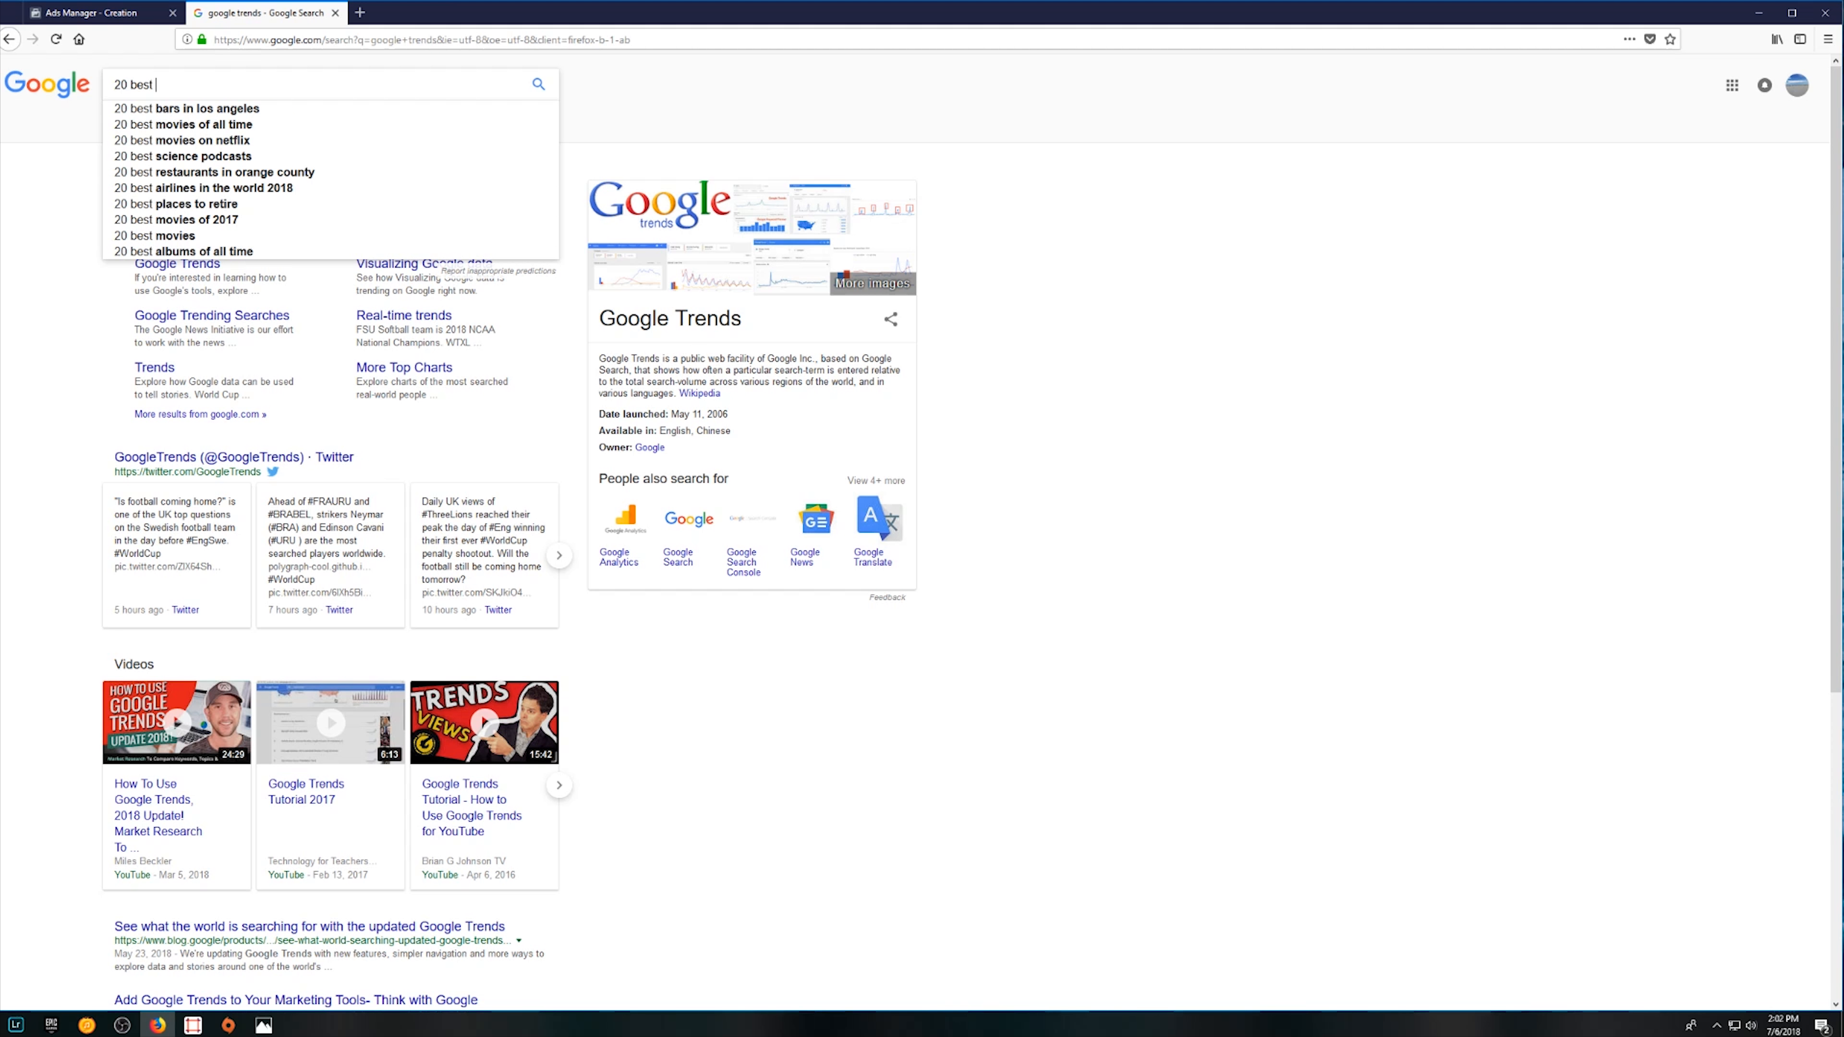
type(" mens")
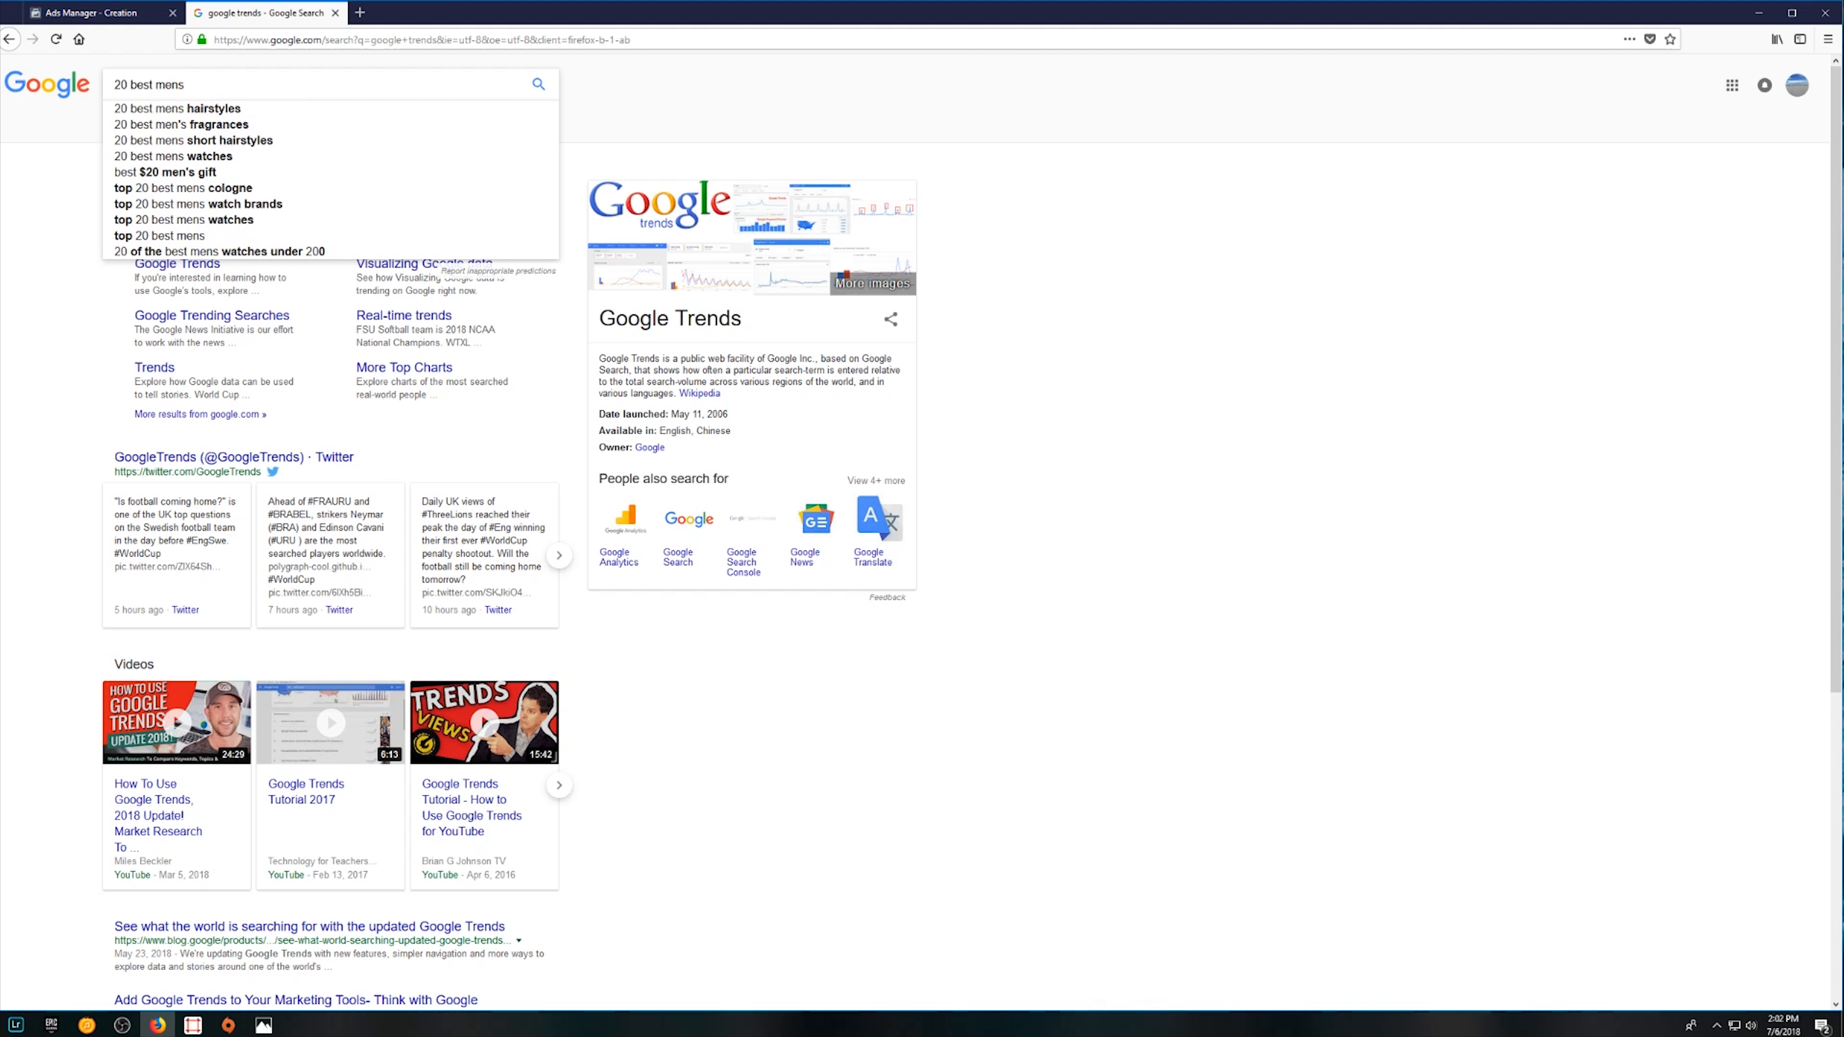
type(" bracelet")
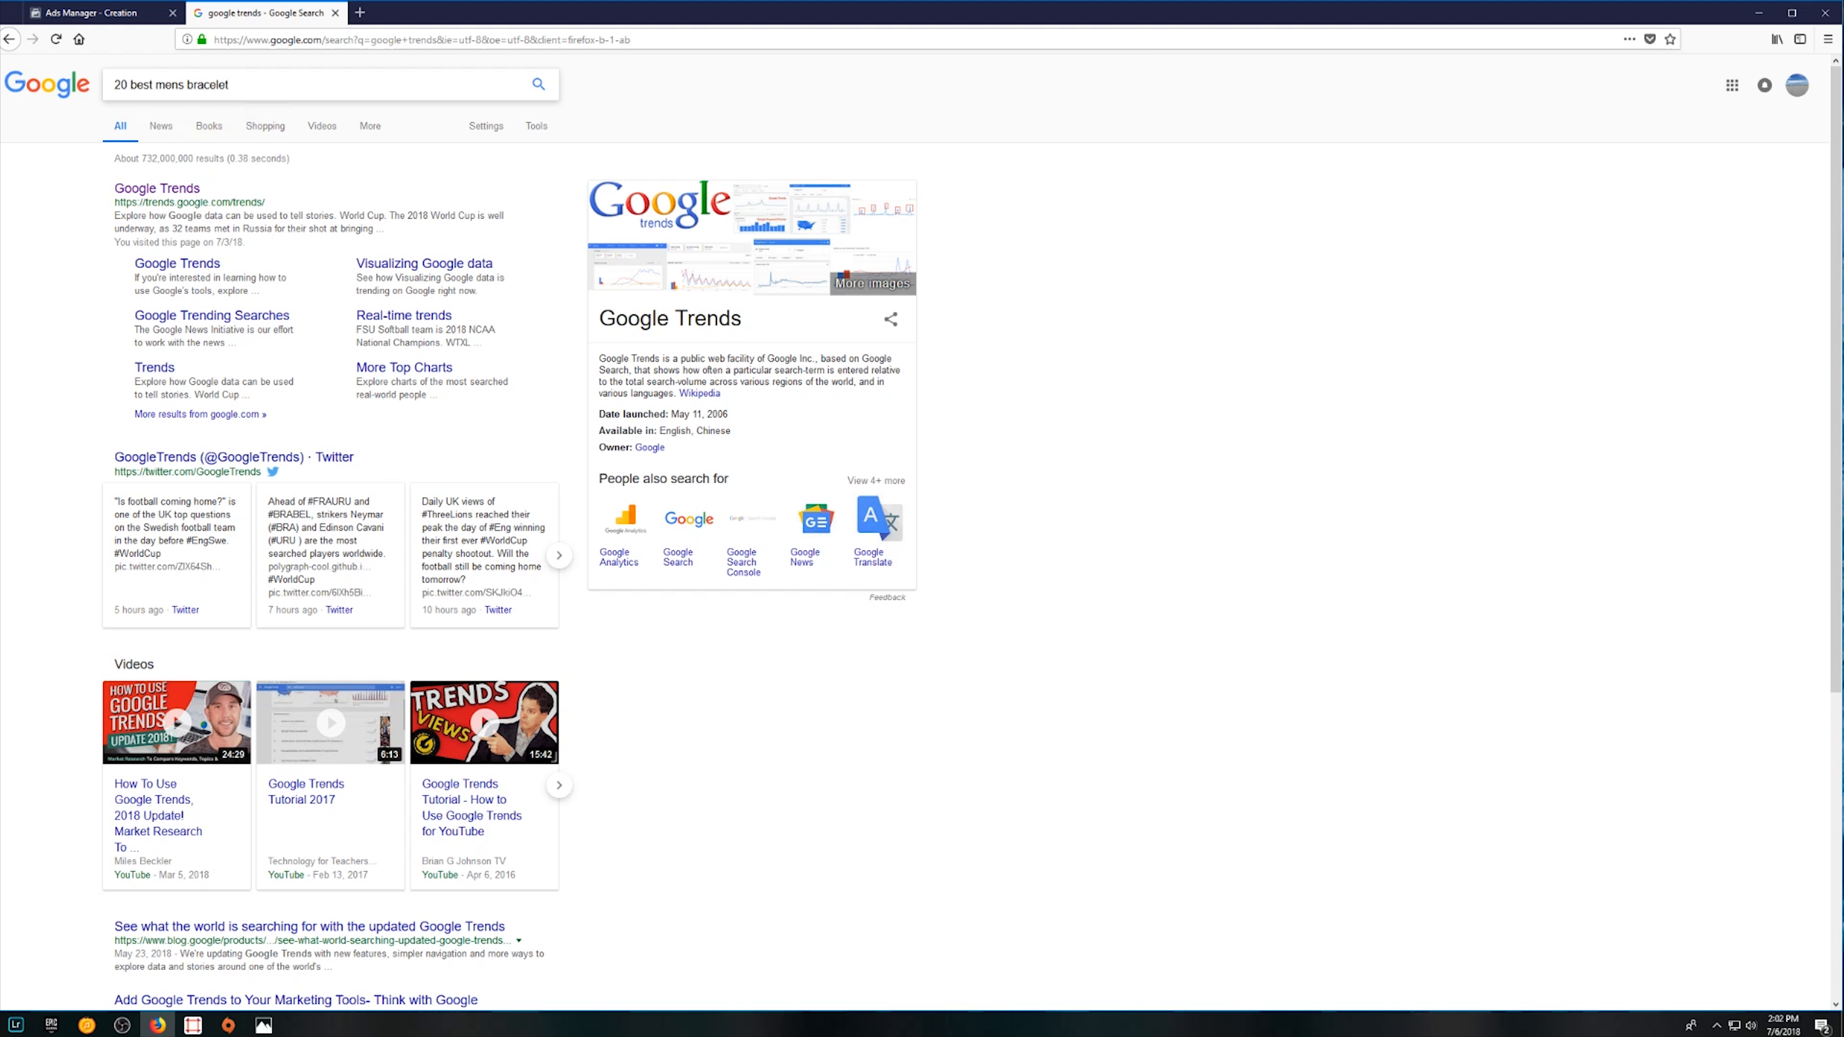
type(" brands")
key("Return")
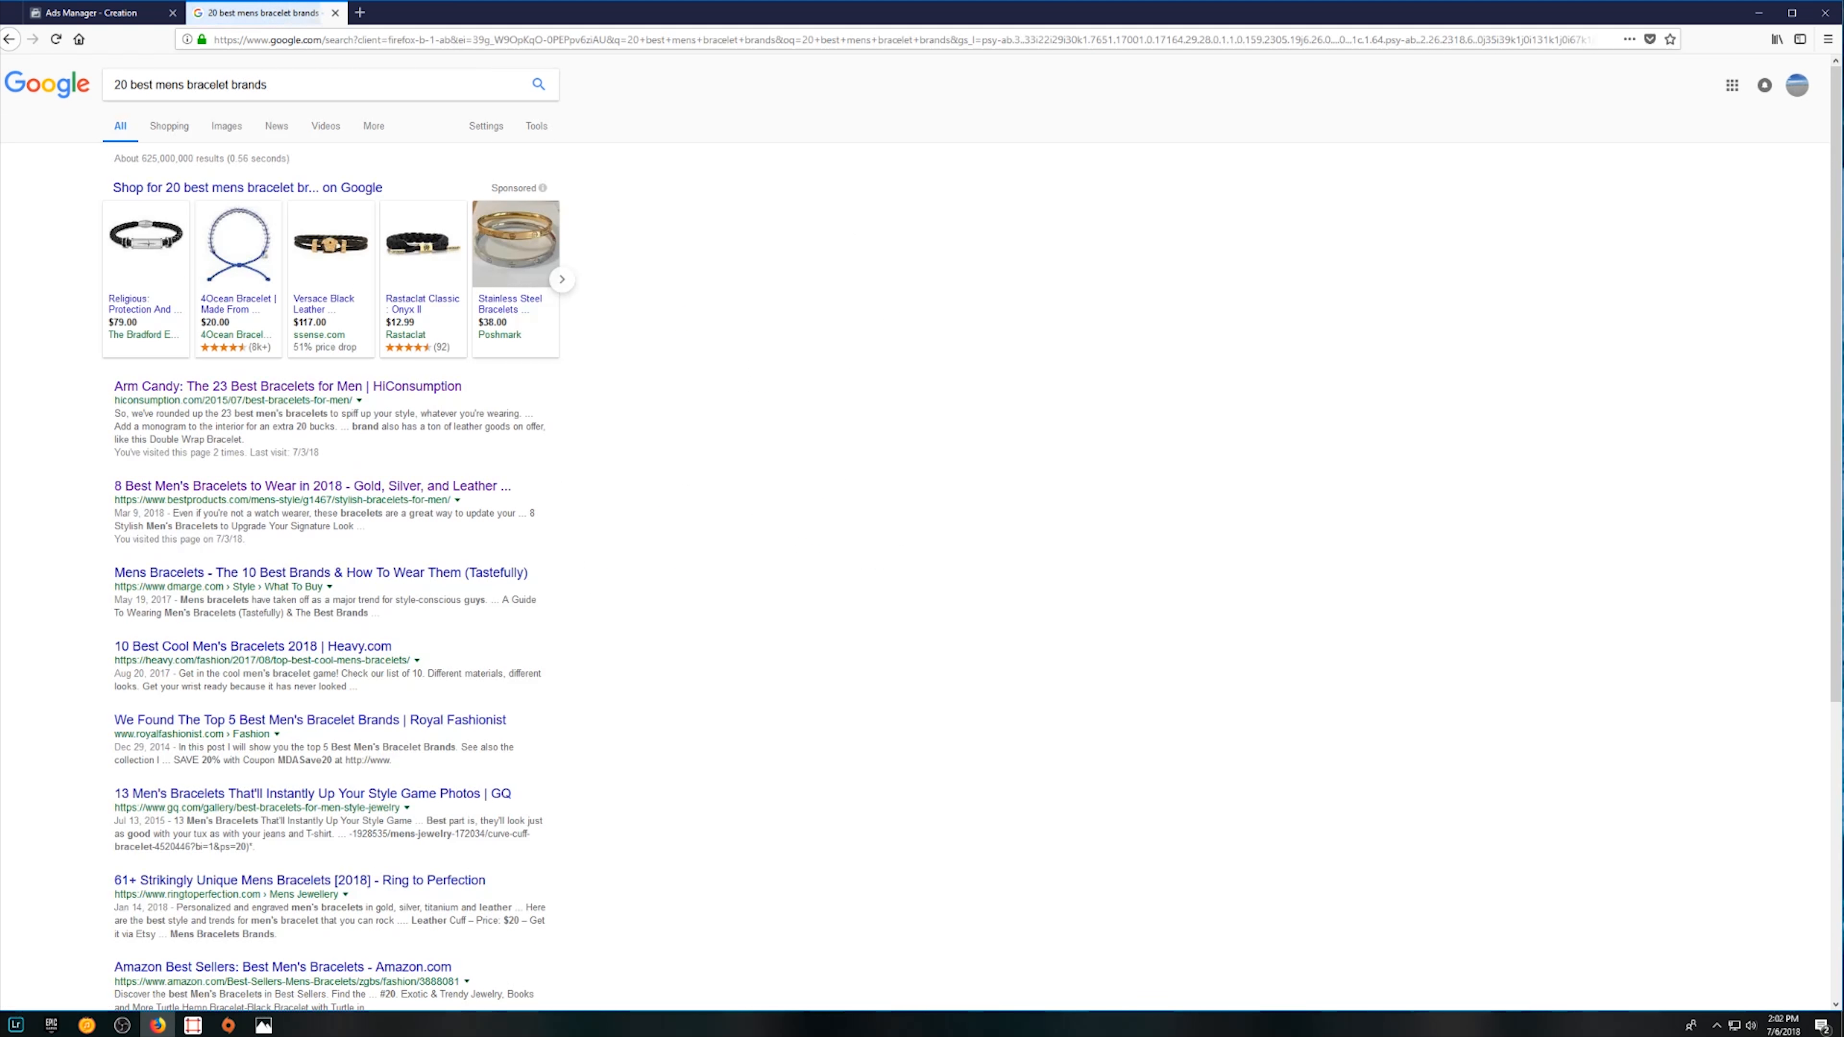
Open the HiConsumption article on the 23 best bracelets for men and look through its first entries for brand names
scroll(231, 395, "down", 3)
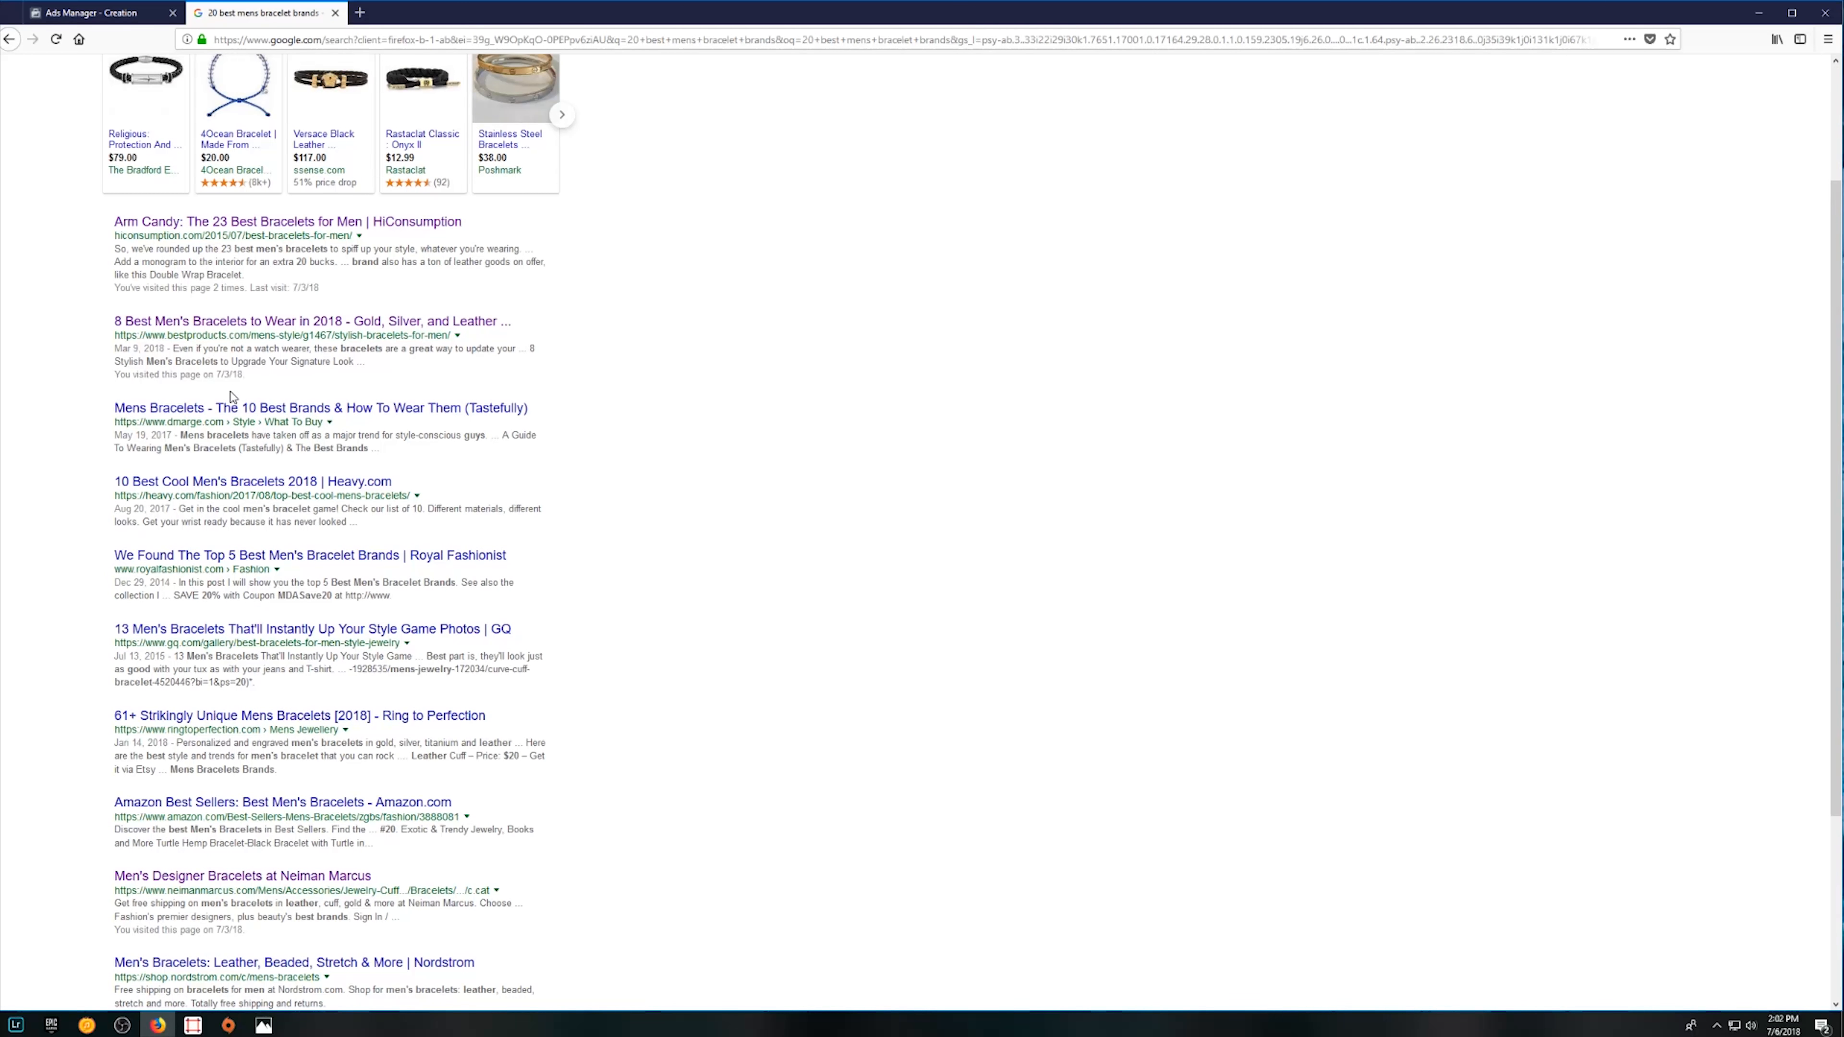
left_click(252, 223)
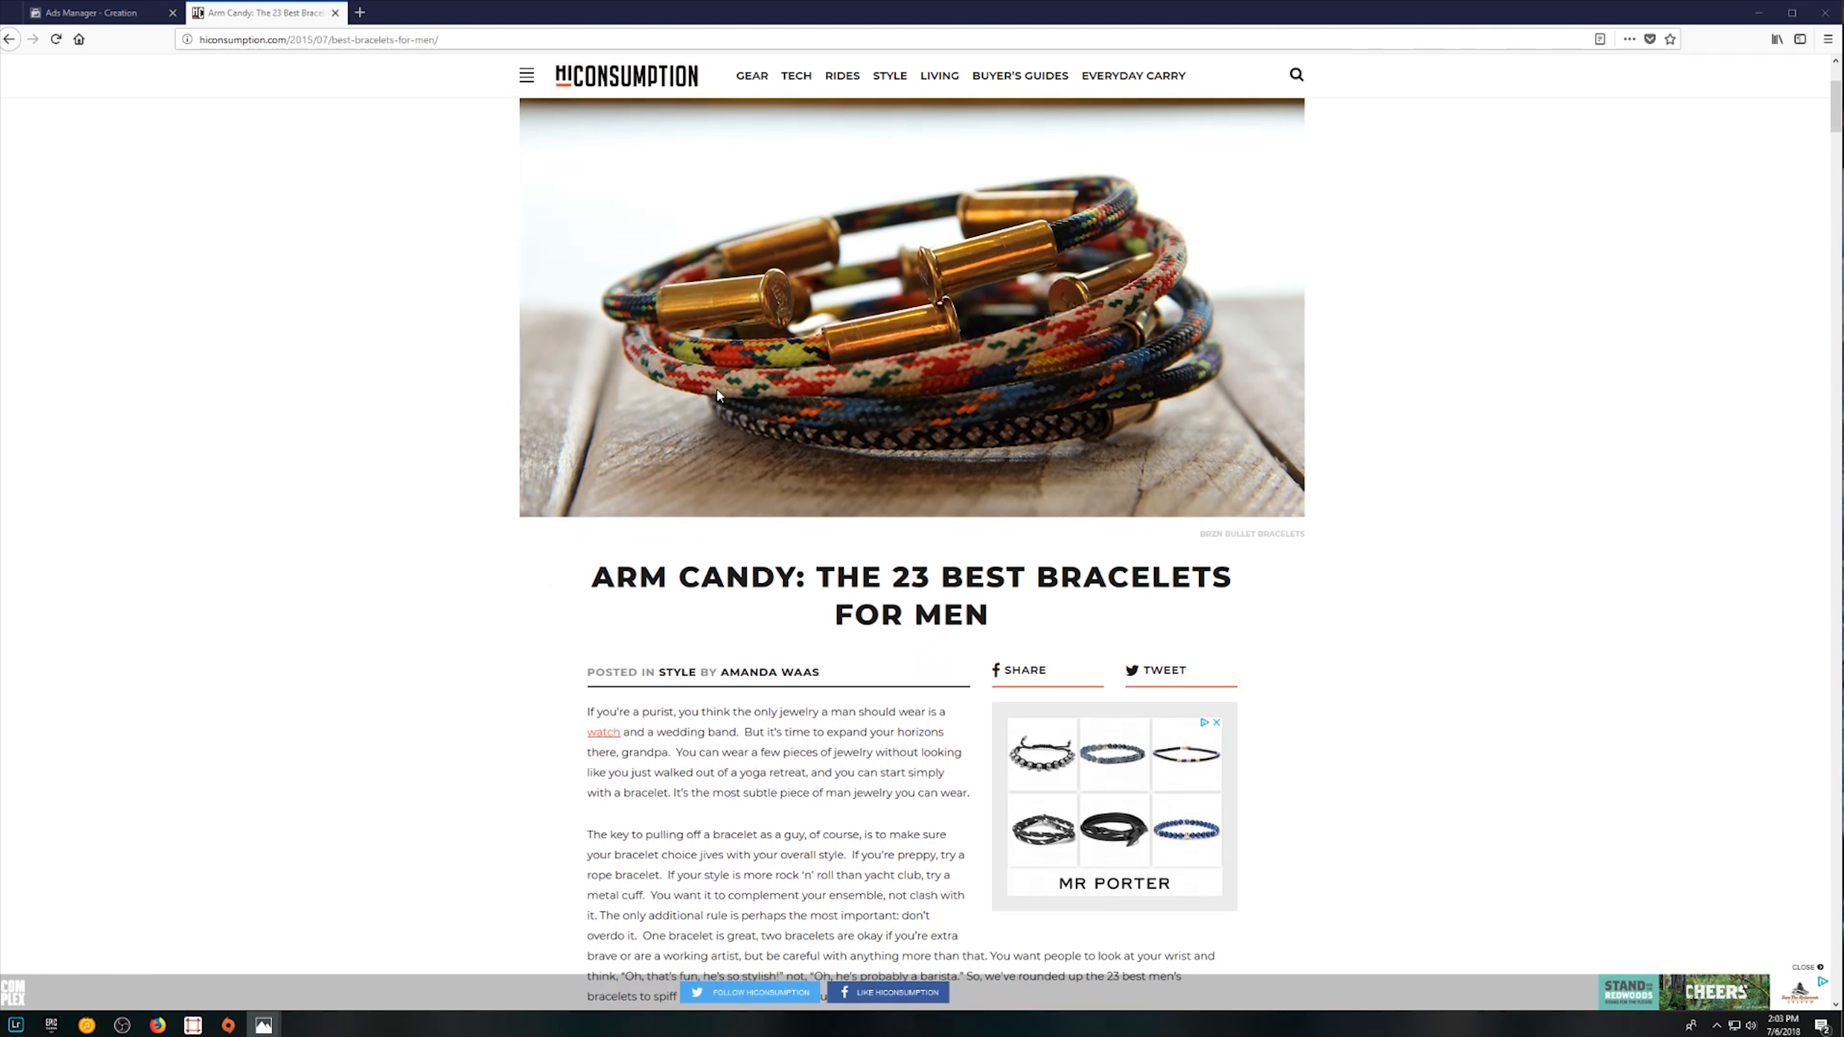
scroll(726, 416, "down", 2)
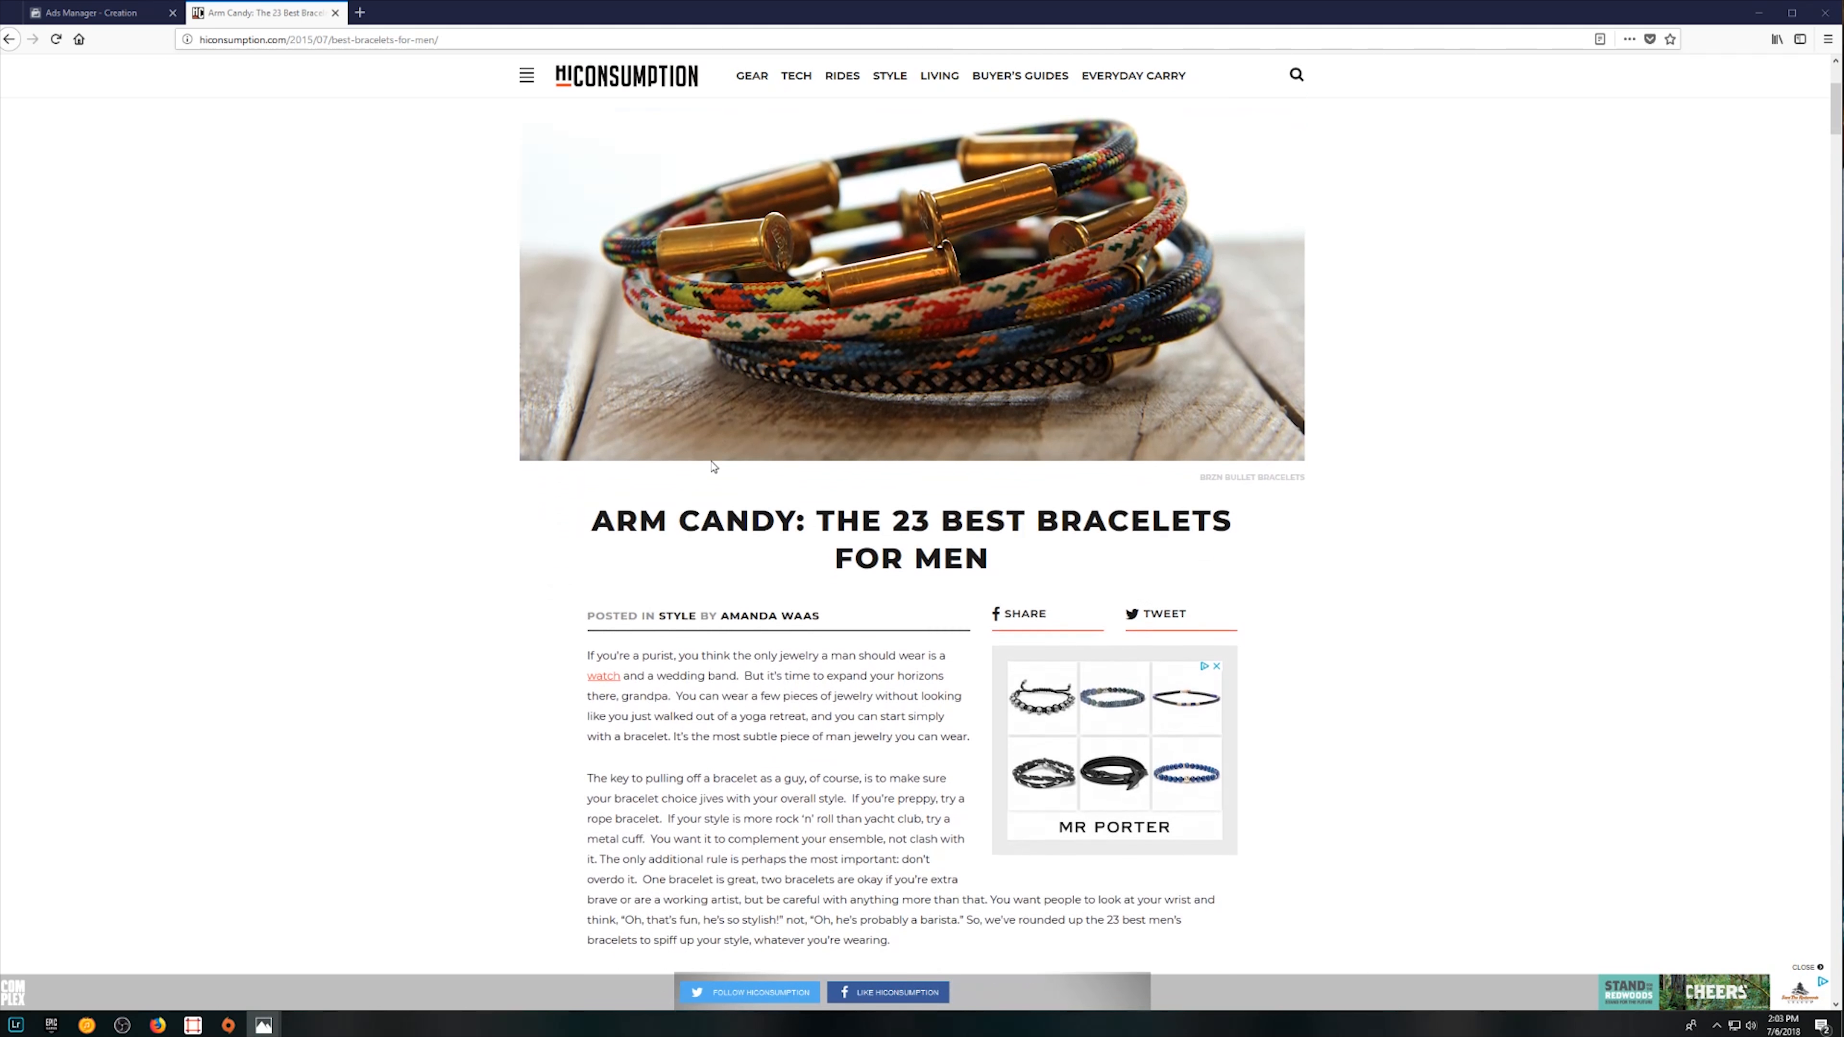
scroll(855, 635, "down", 6)
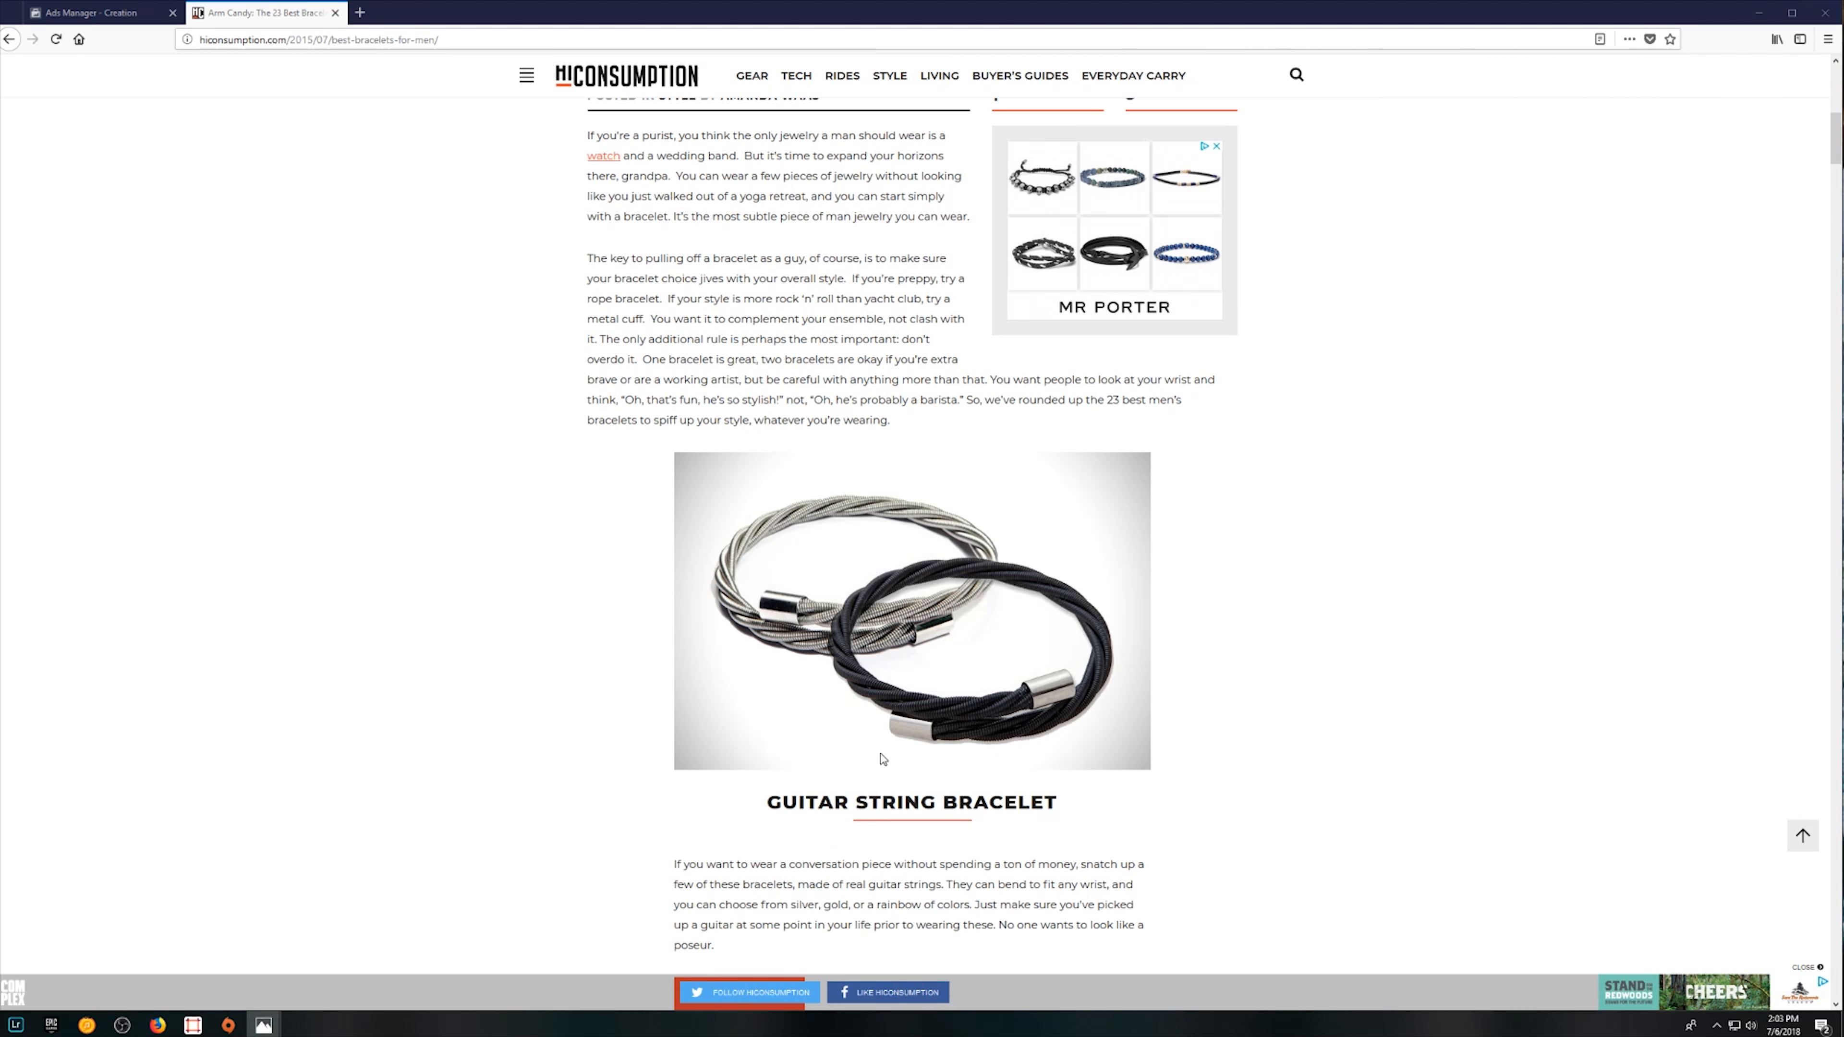
scroll(881, 761, "down", 1)
scroll(882, 758, "down", 8)
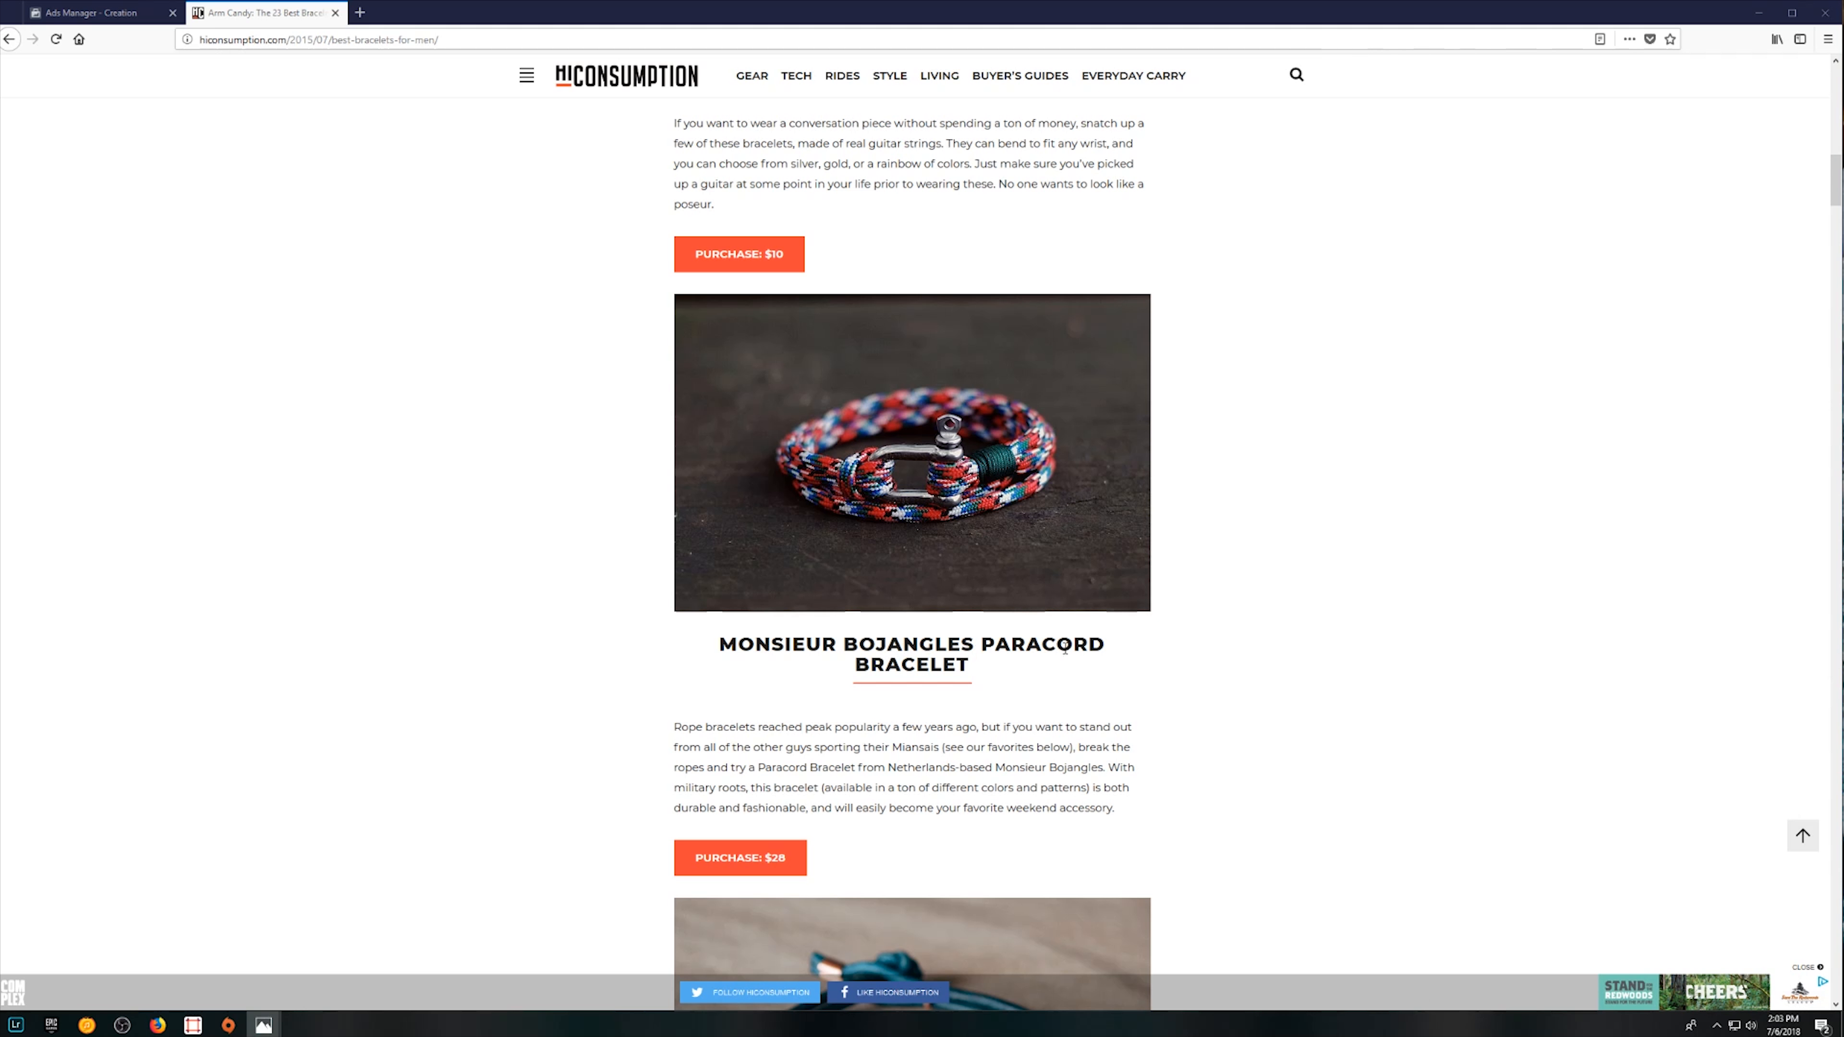
Pick out the brand word Monsieur in the article's paracord bracelet heading and add Monsieur as a Detailed Targeting interest in the ad set
left_click_drag(970, 666, 980, 641)
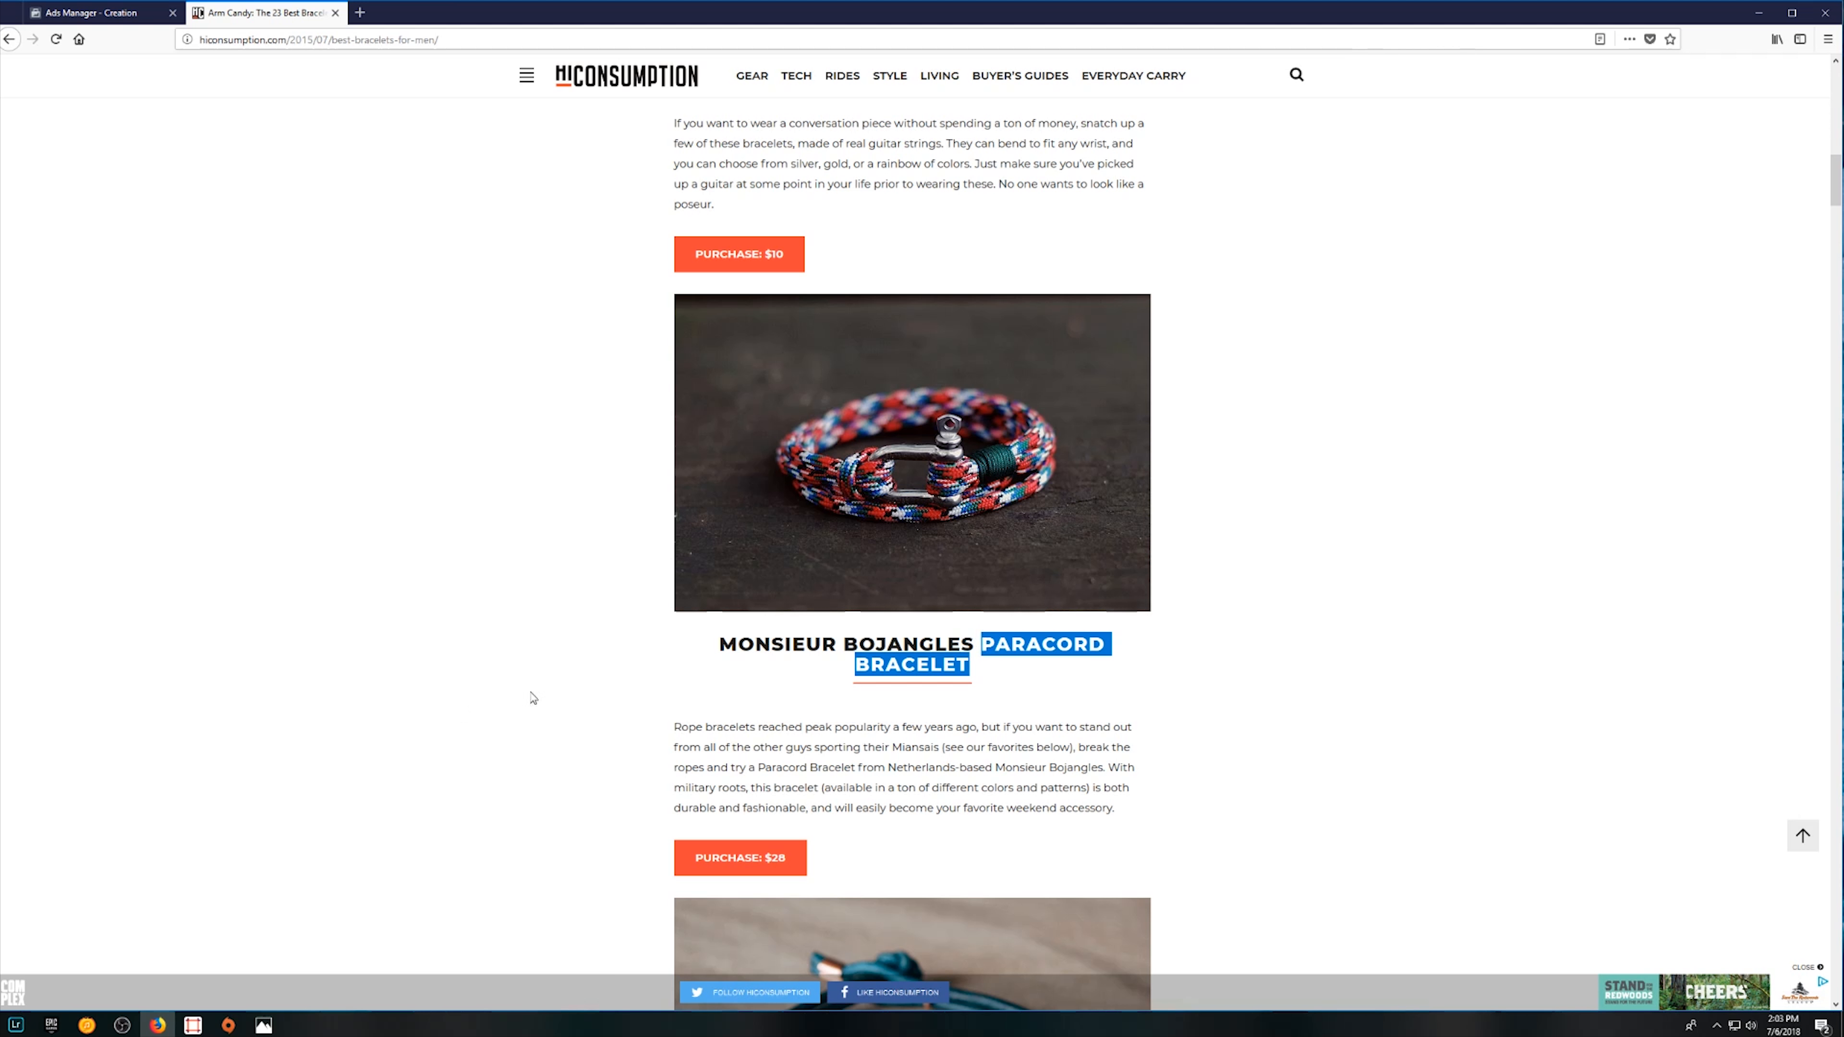
left_click(651, 678)
left_click_drag(717, 644, 837, 641)
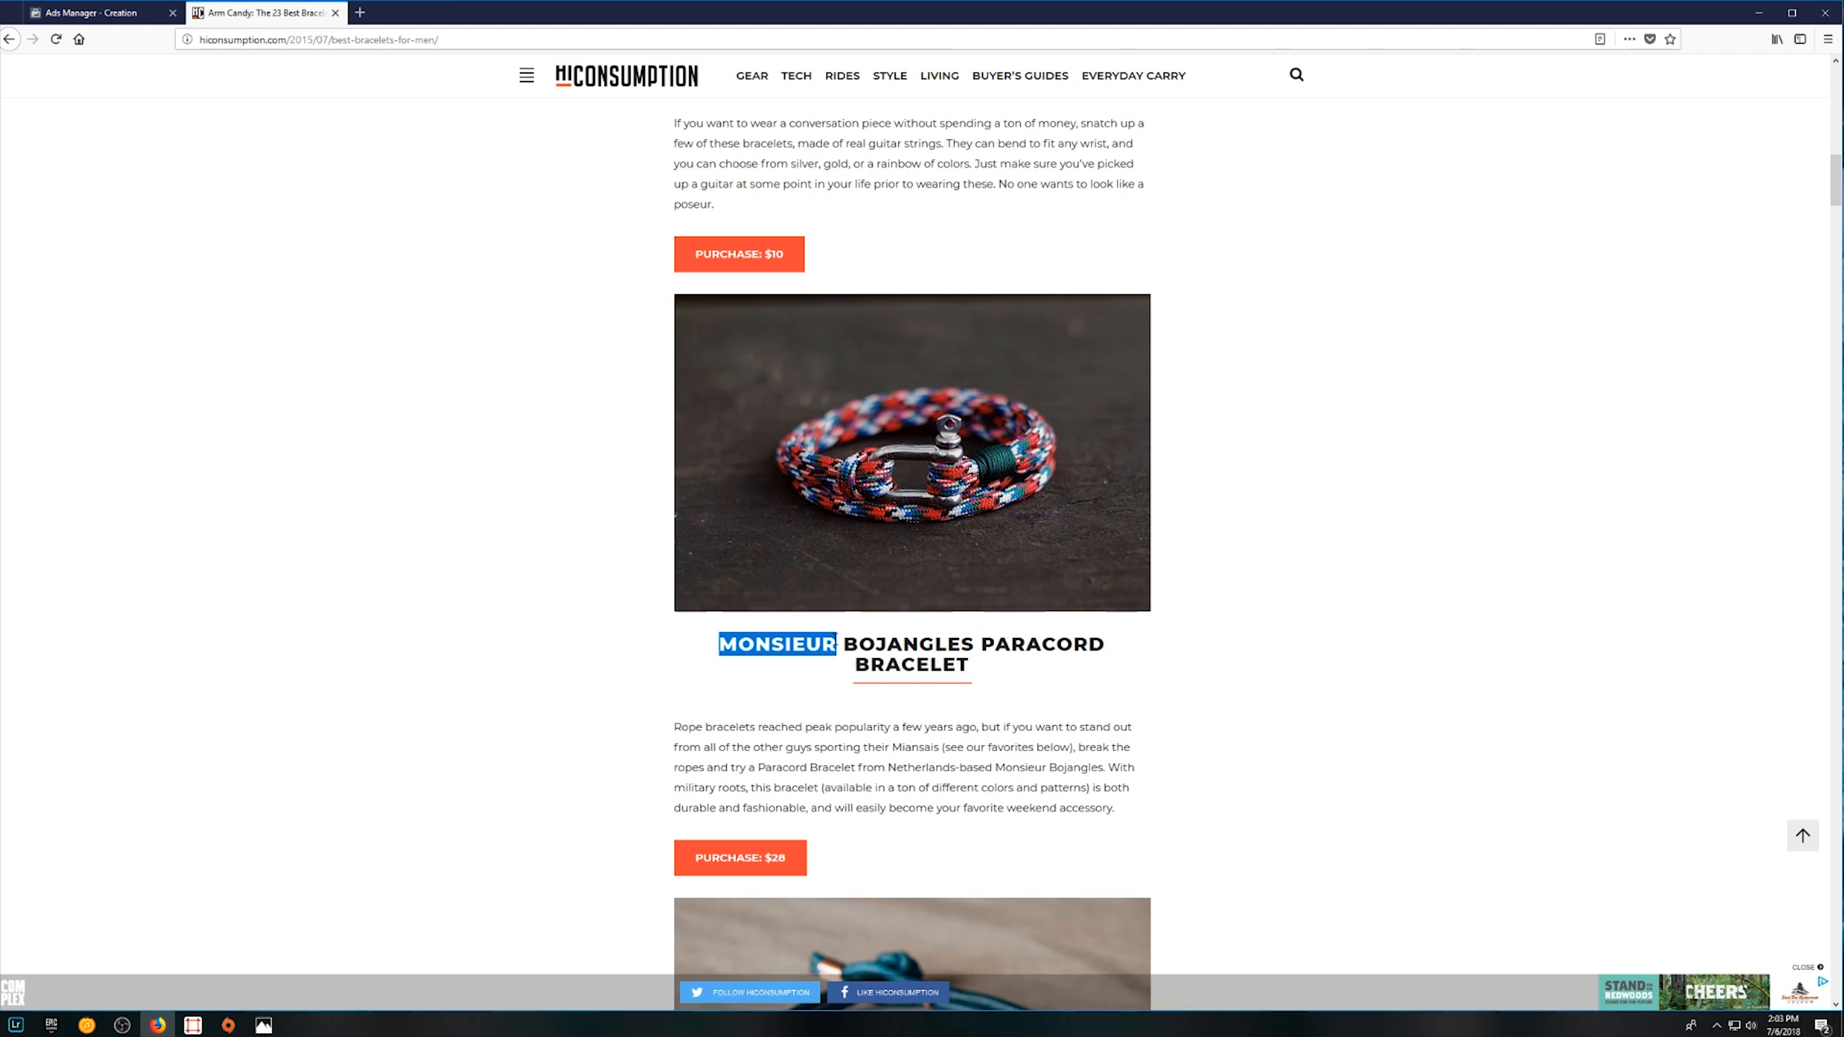
left_click(102, 15)
left_click(821, 668)
type("Monsieur")
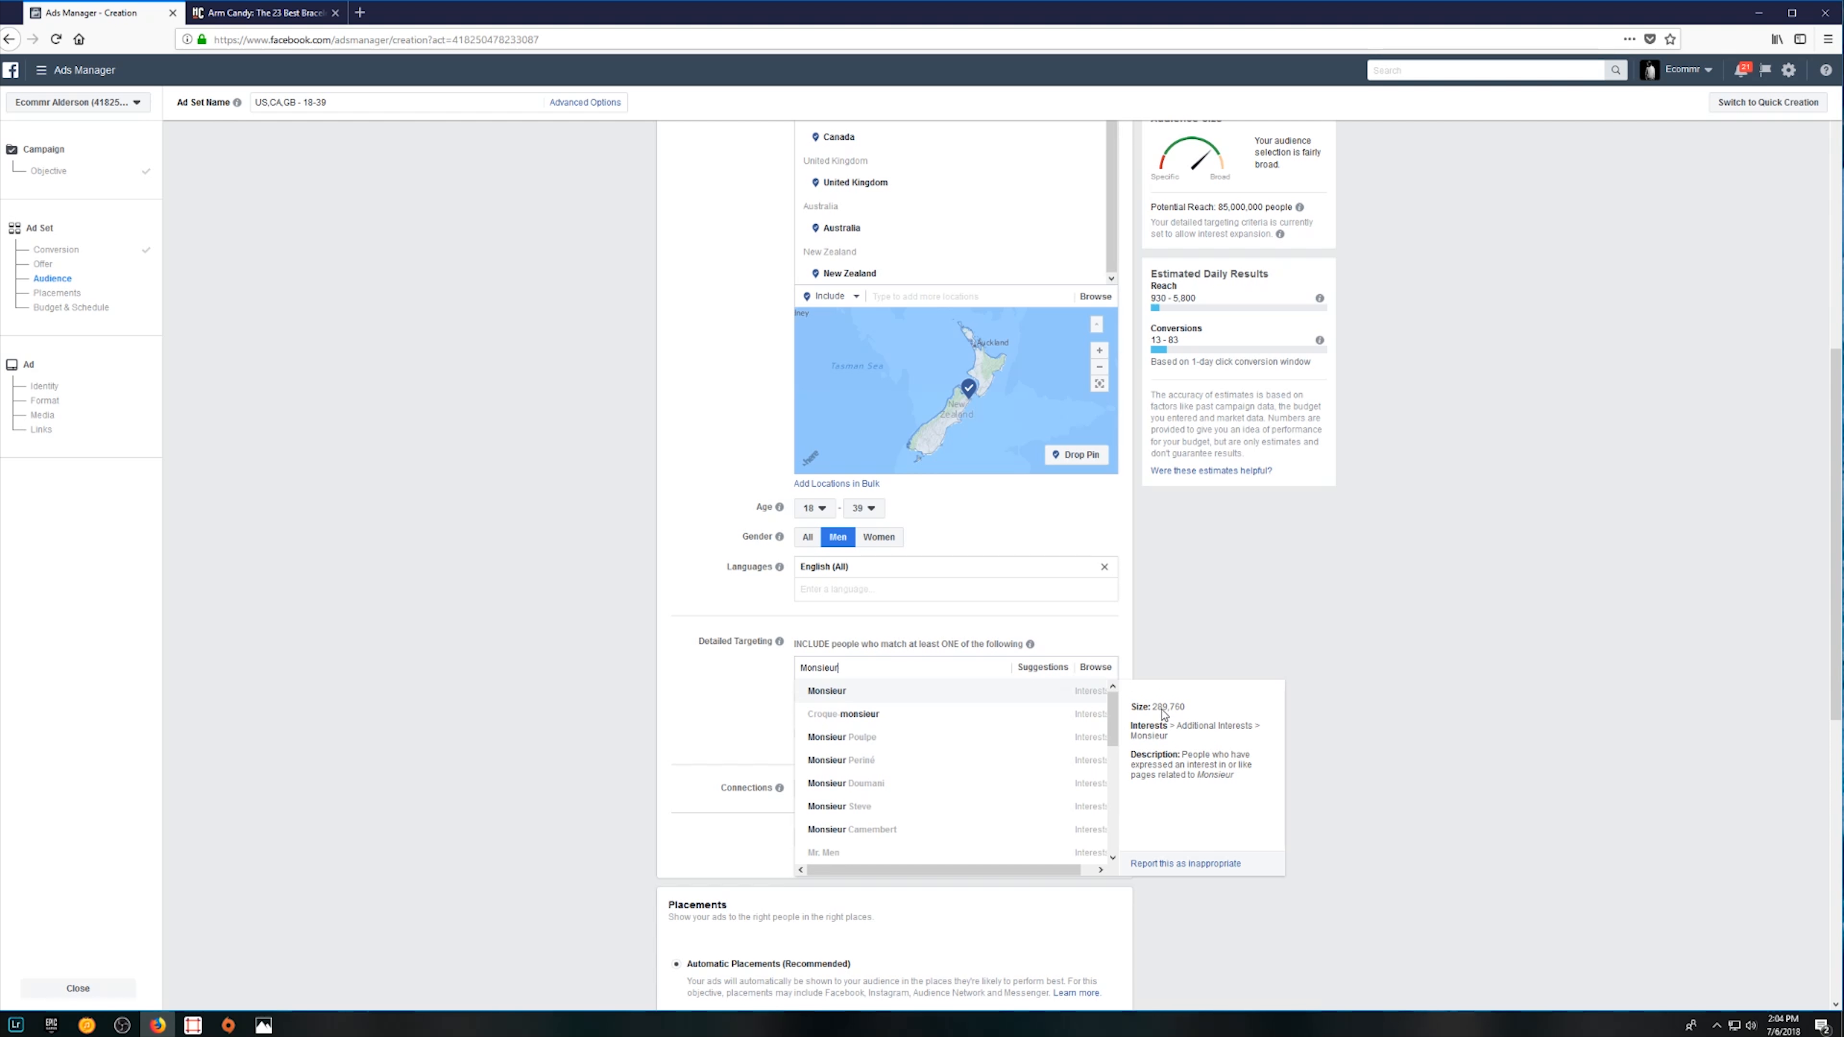
left_click(905, 701)
Try the article's next brand, Maritime Supply Co., as a Detailed Targeting interest and clear the entry
key("ctrl+Tab")
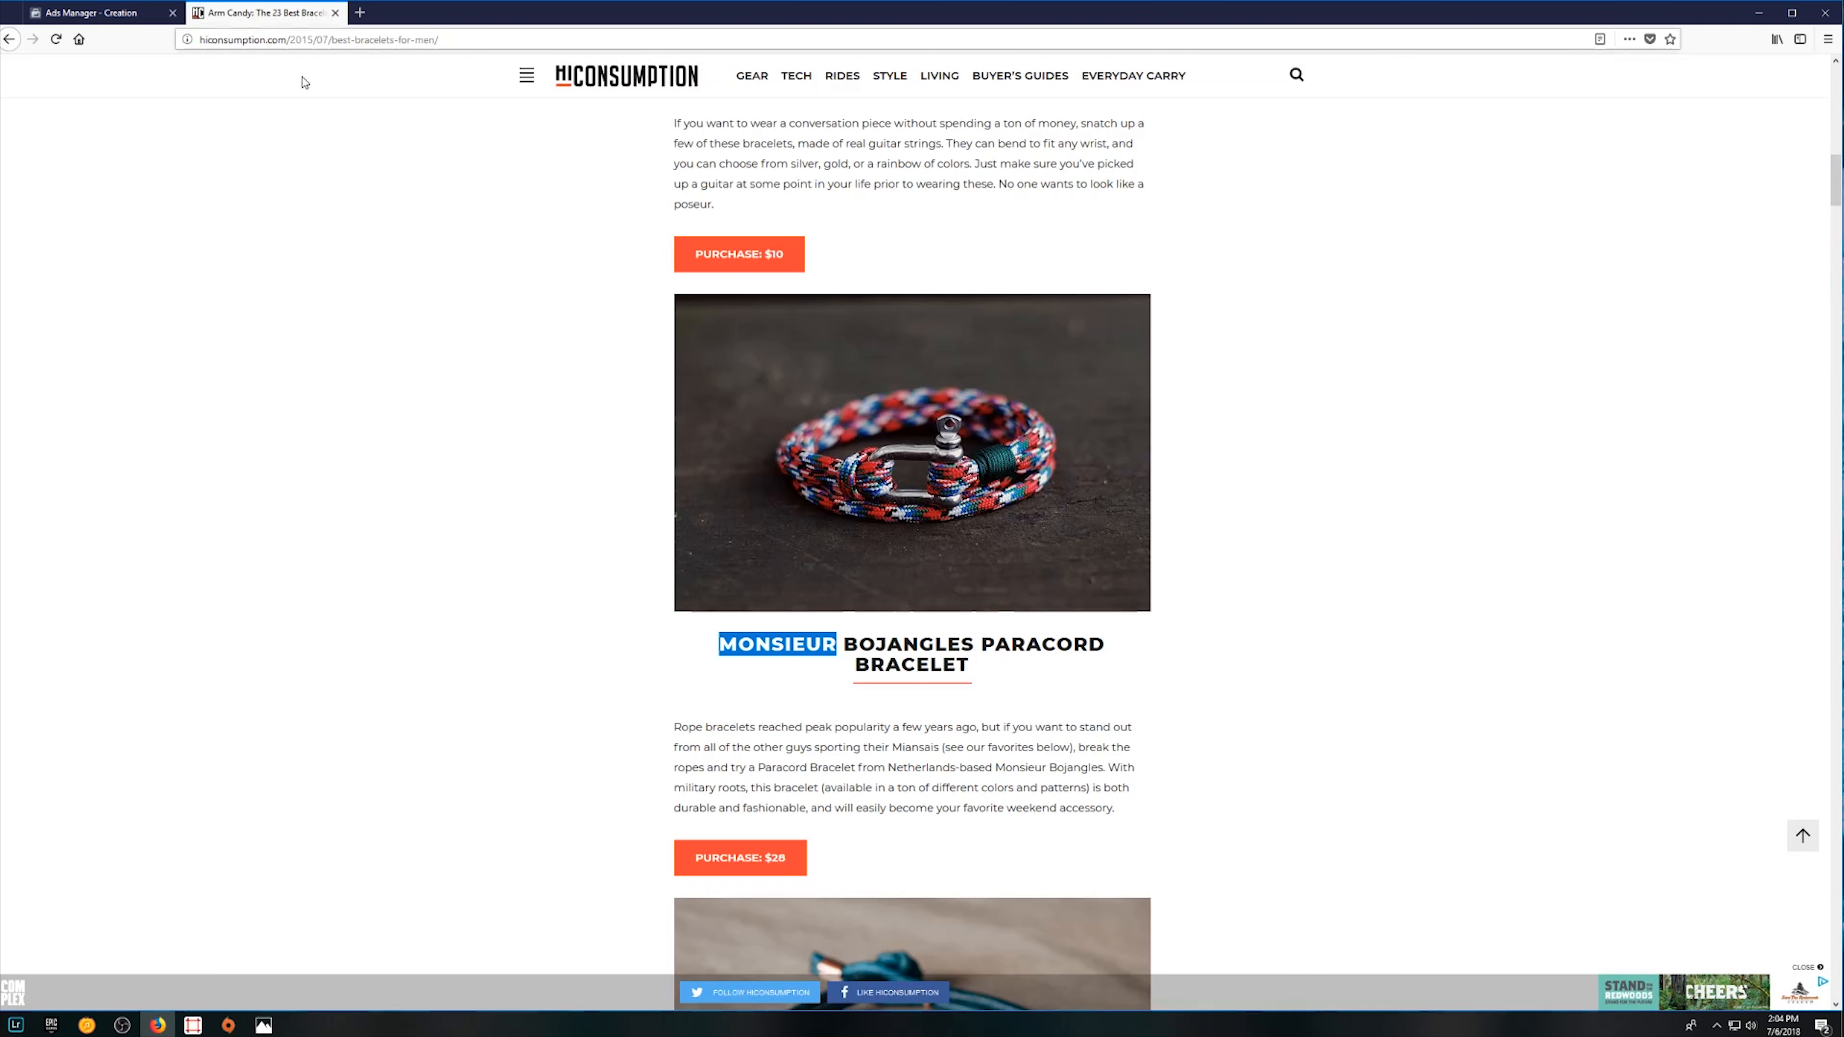
scroll(900, 630, "down", 10)
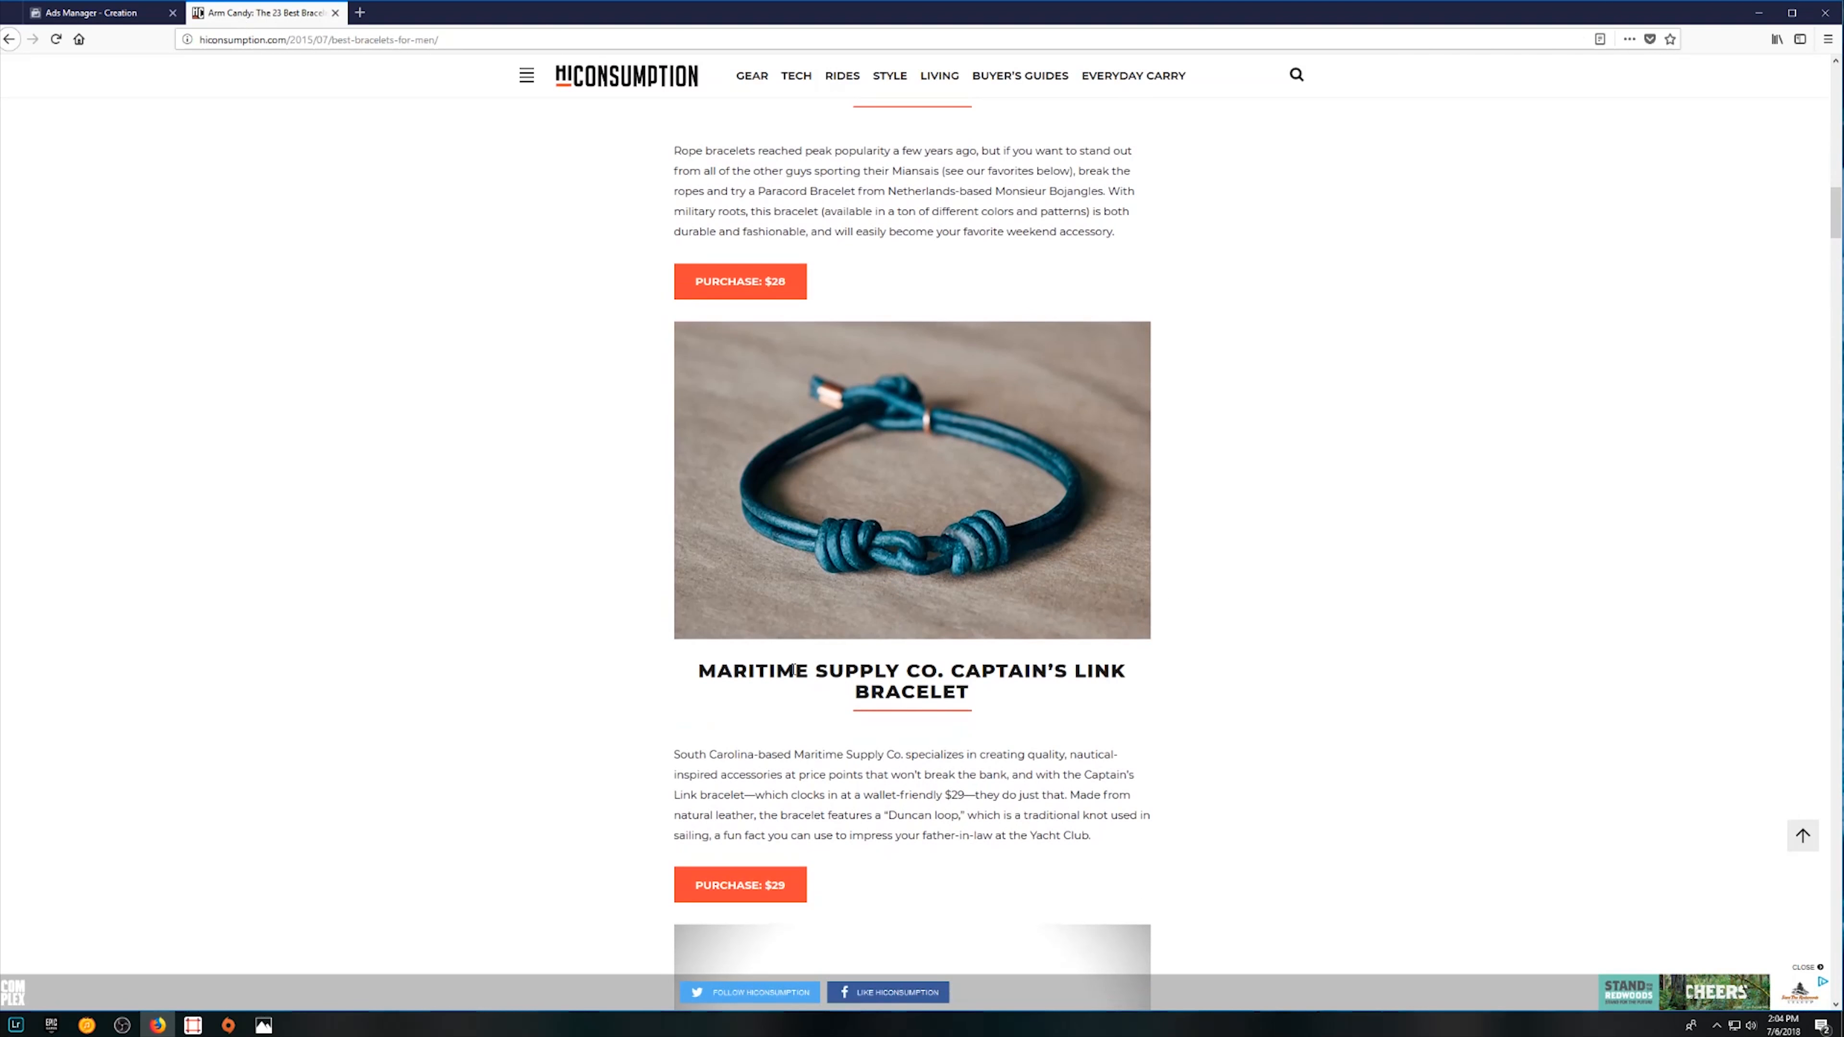
scroll(719, 574, "up", 3)
left_click_drag(693, 590, 942, 589)
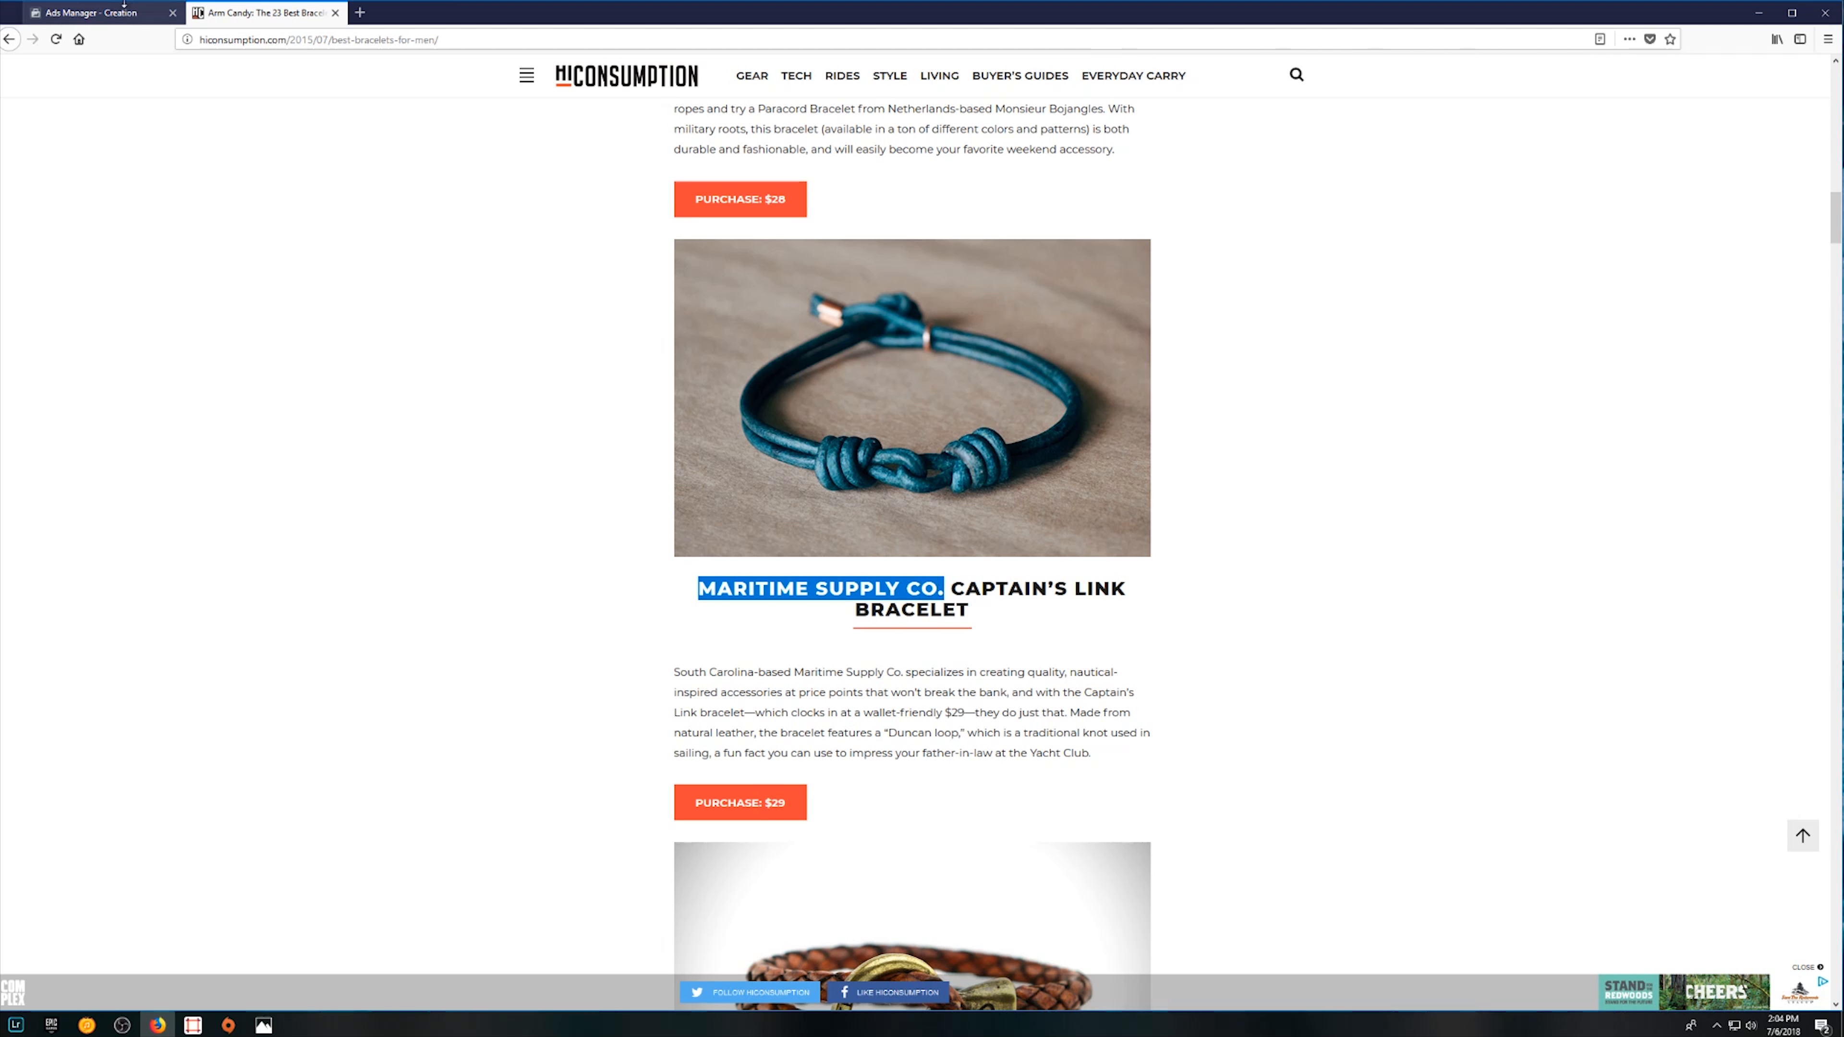
key("ctrl+Tab")
left_click(833, 722)
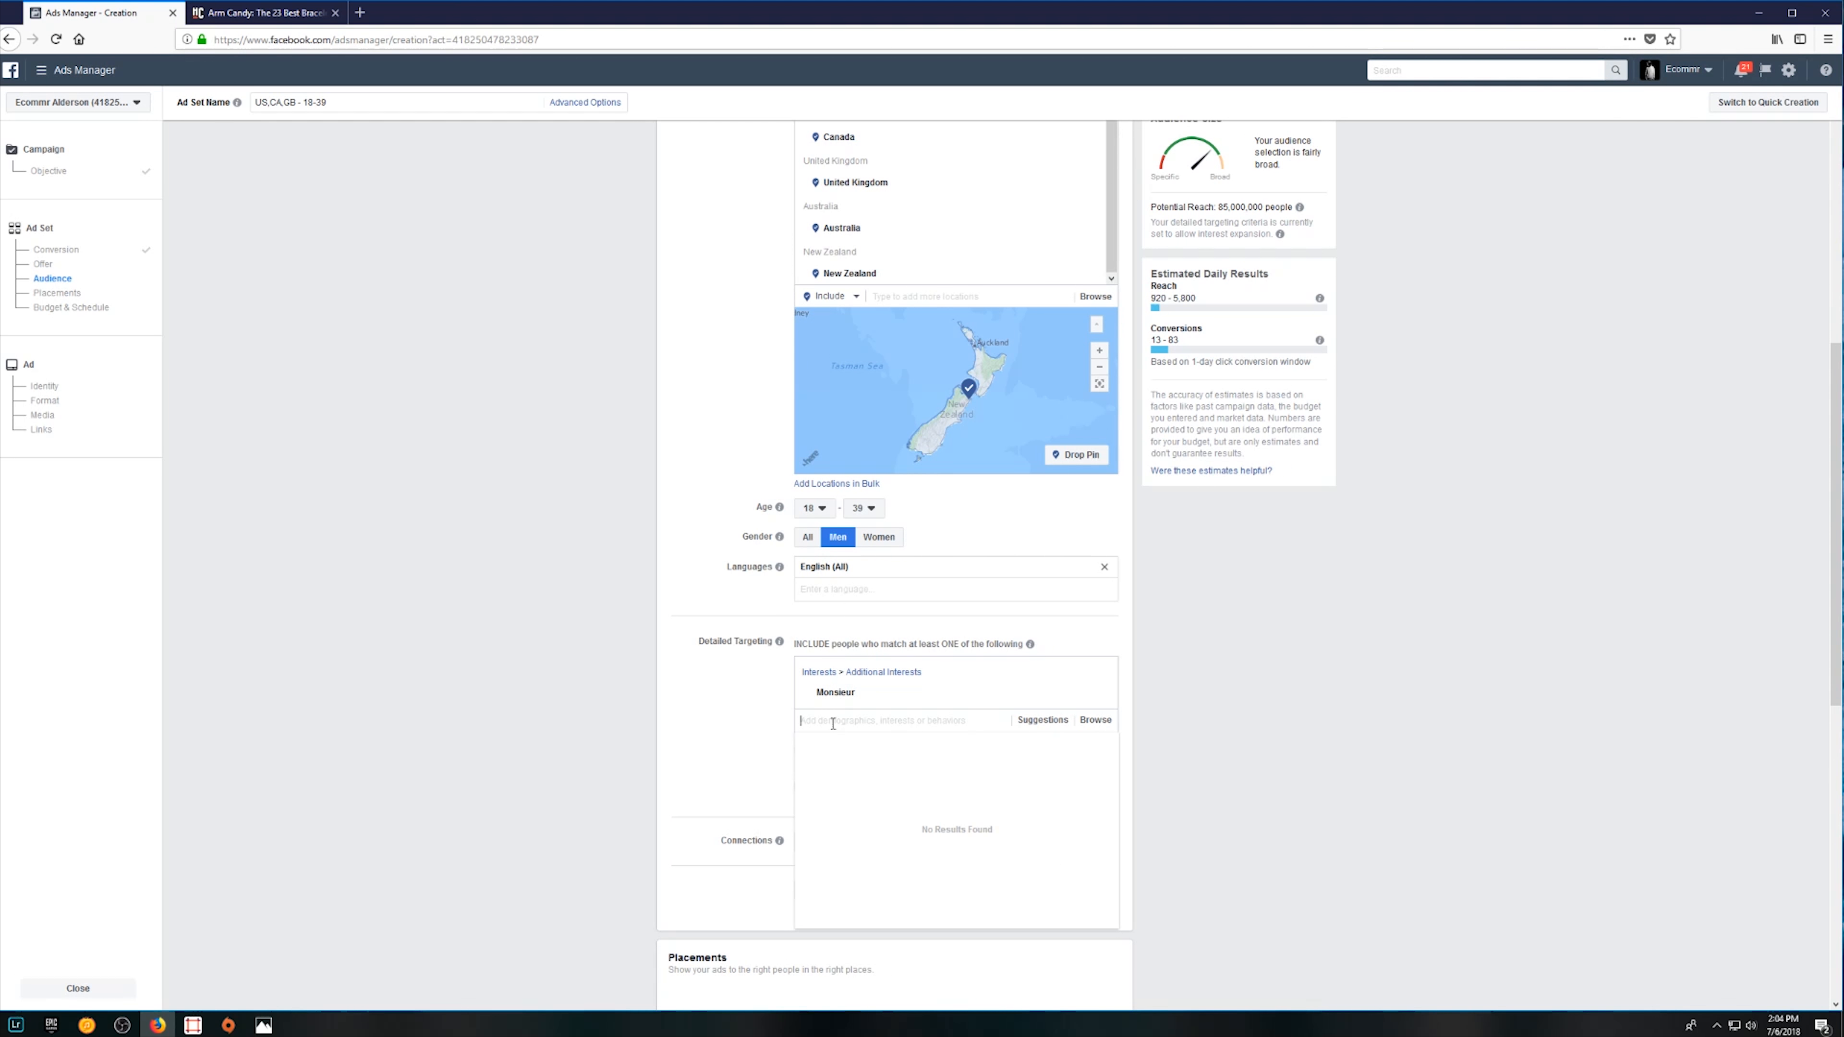
type("Maritime Supply Co.")
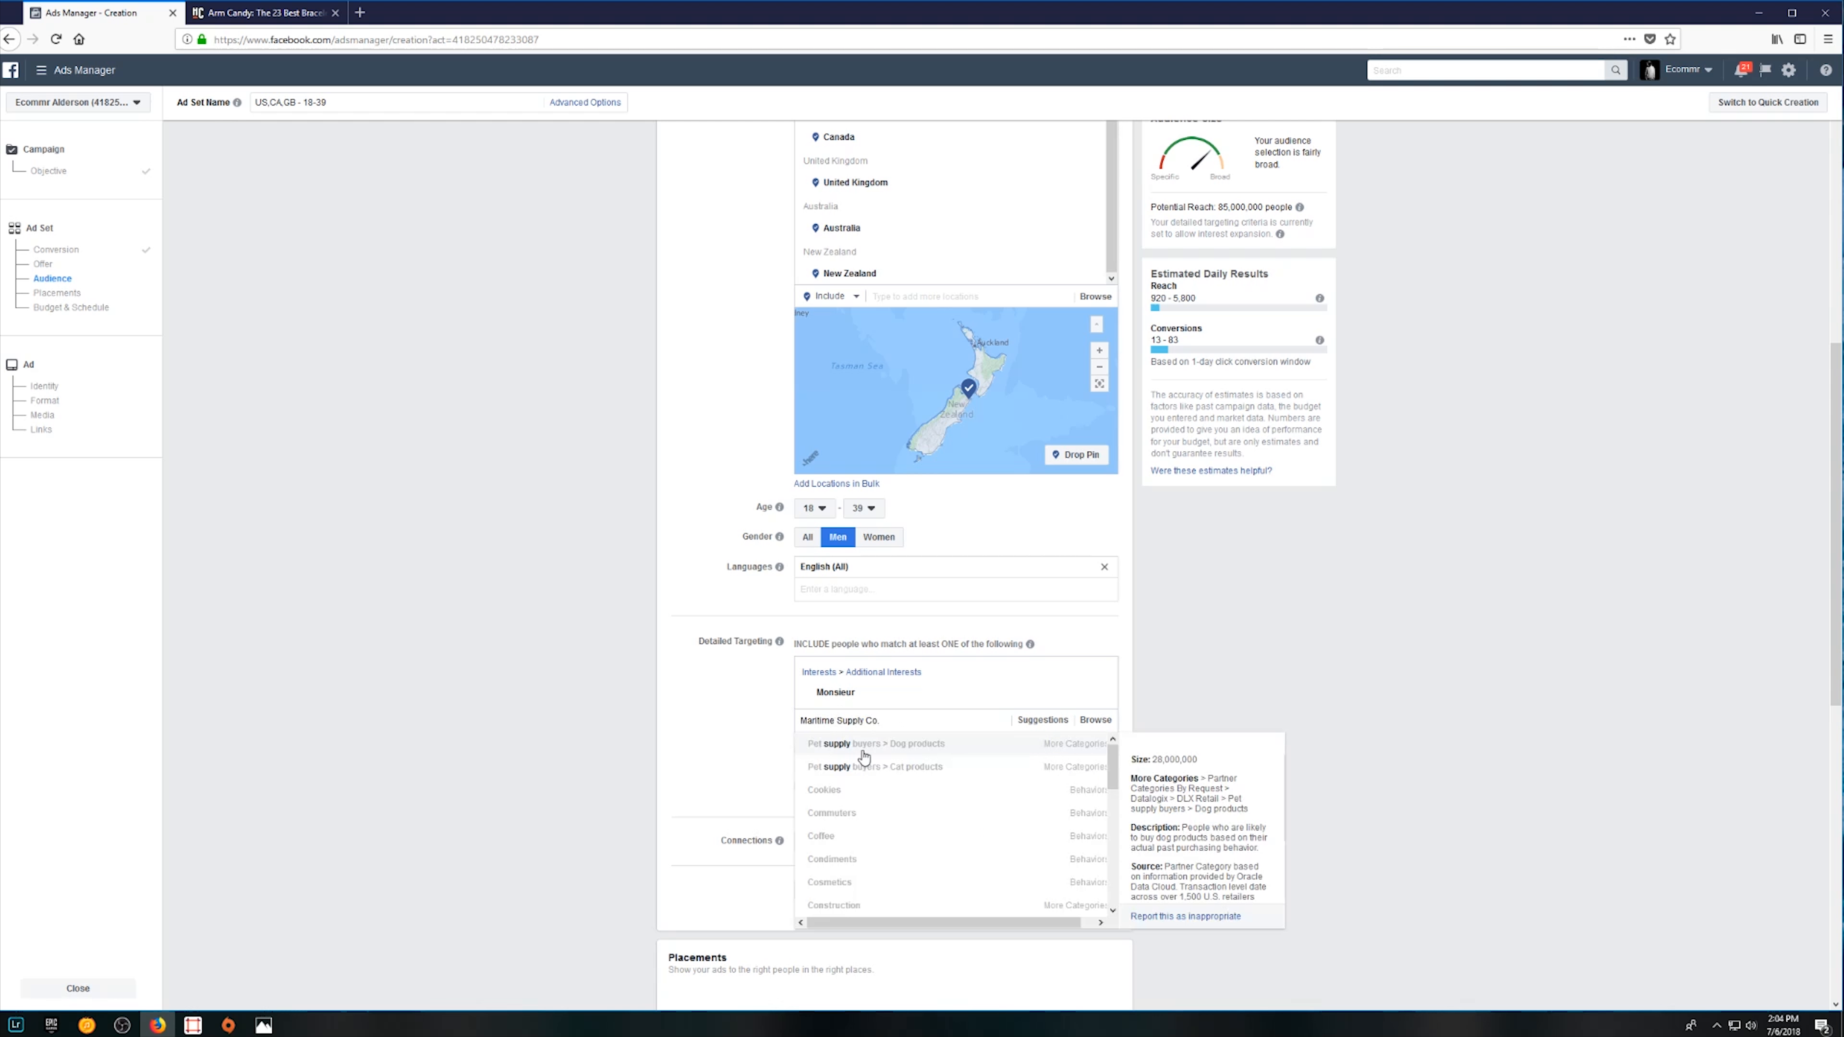
key("ctrl+a")
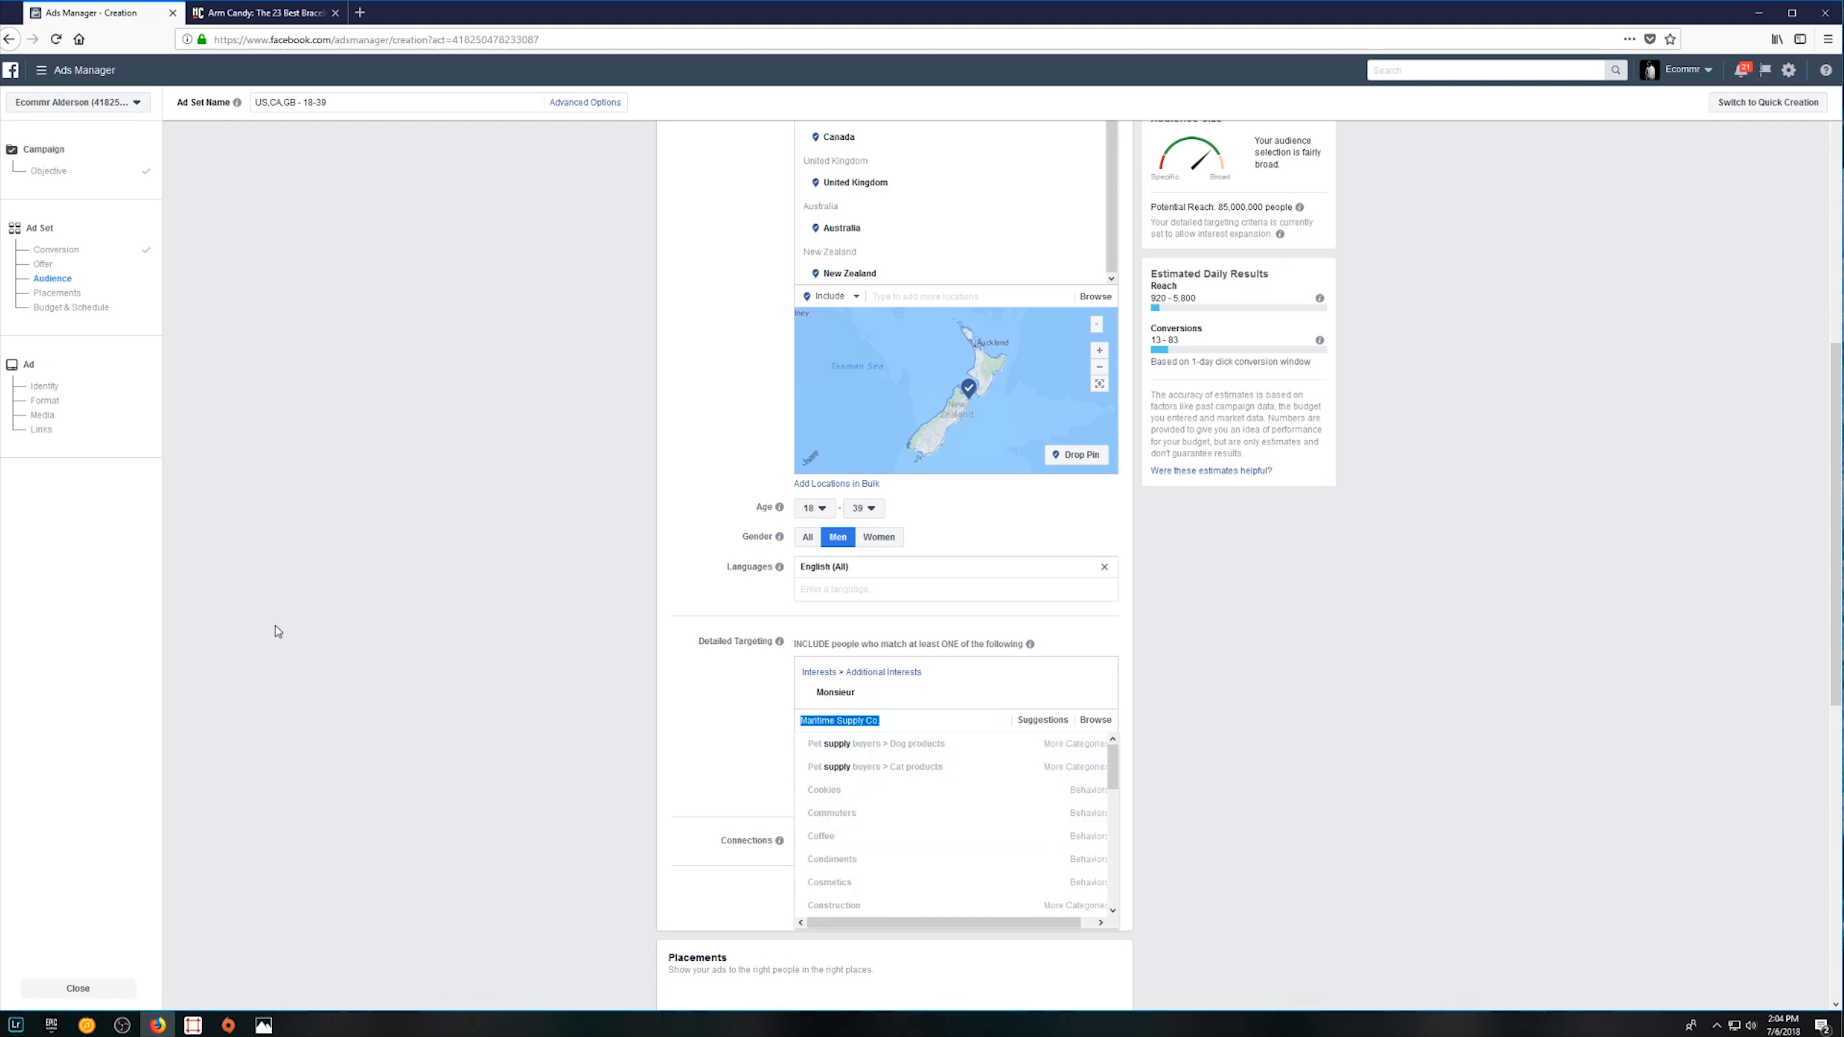
key("BackSpace")
Try Corter, the brand of the leather ring and hook bracelet in the article, as a Detailed Targeting interest
left_click(256, 13)
scroll(788, 498, "down", 4)
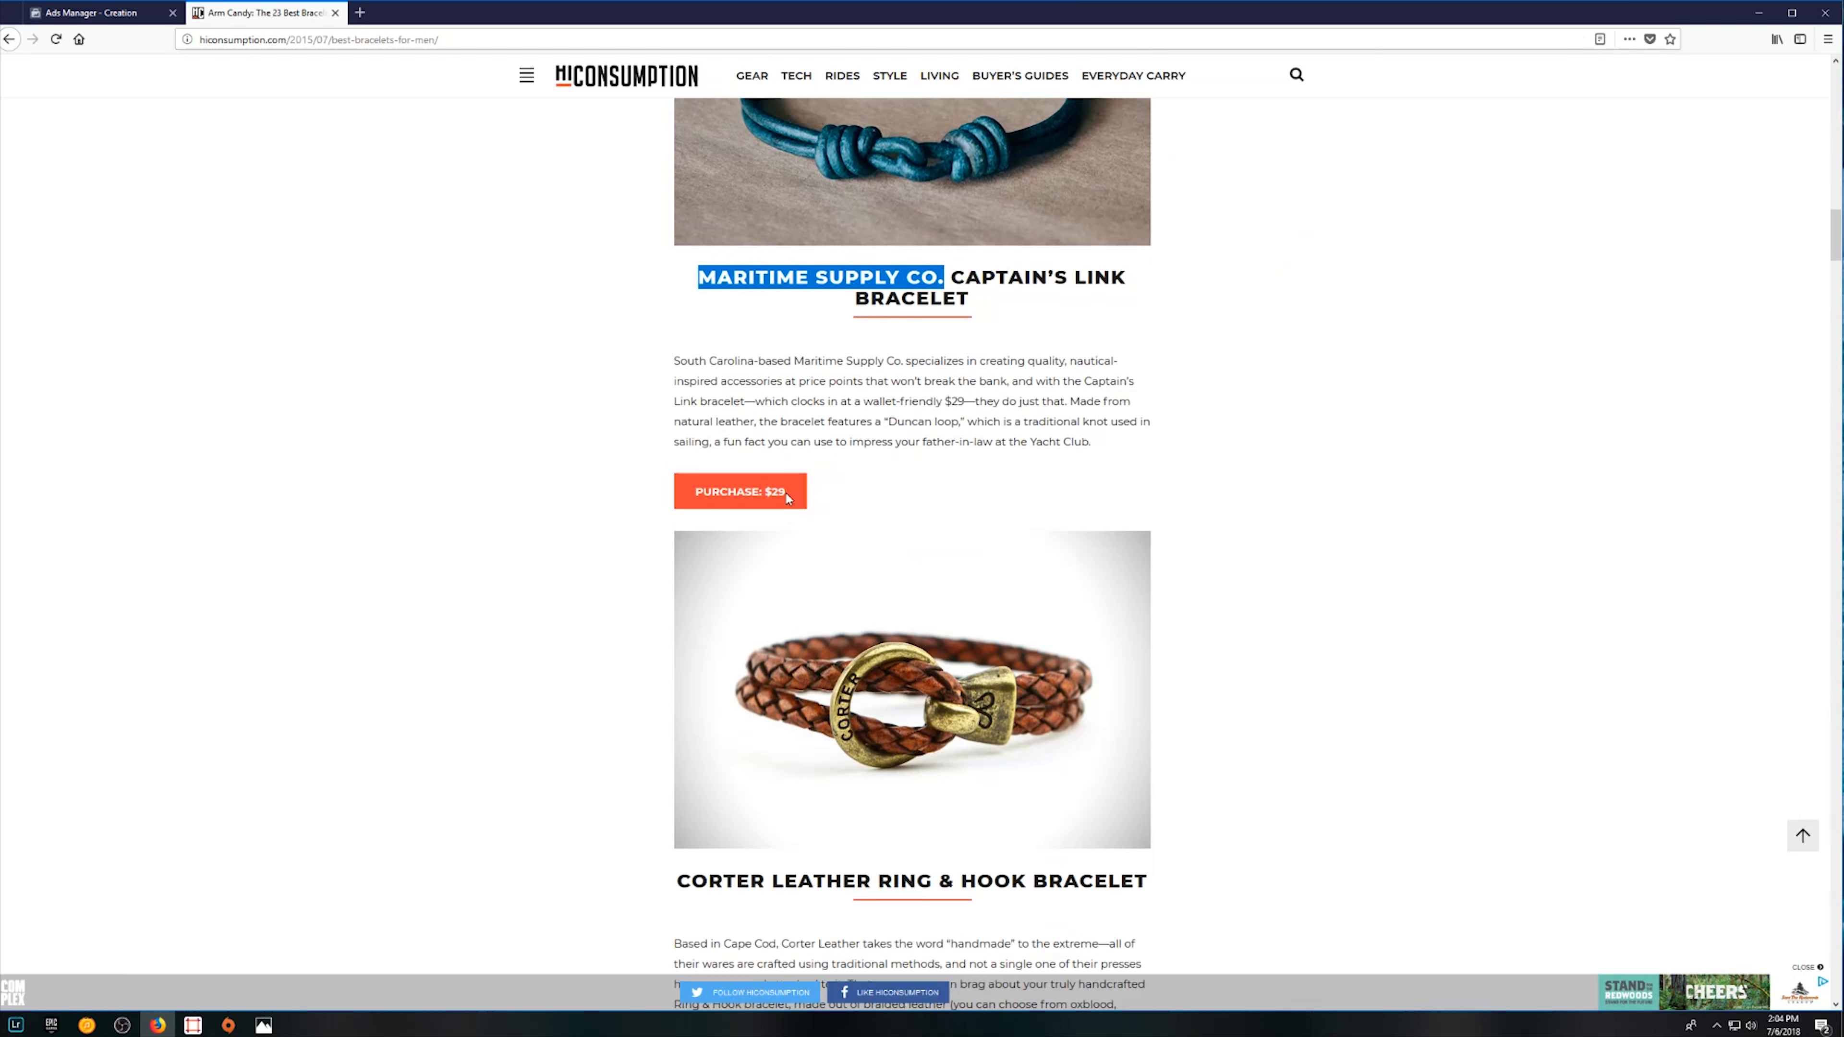
scroll(778, 521, "down", 5)
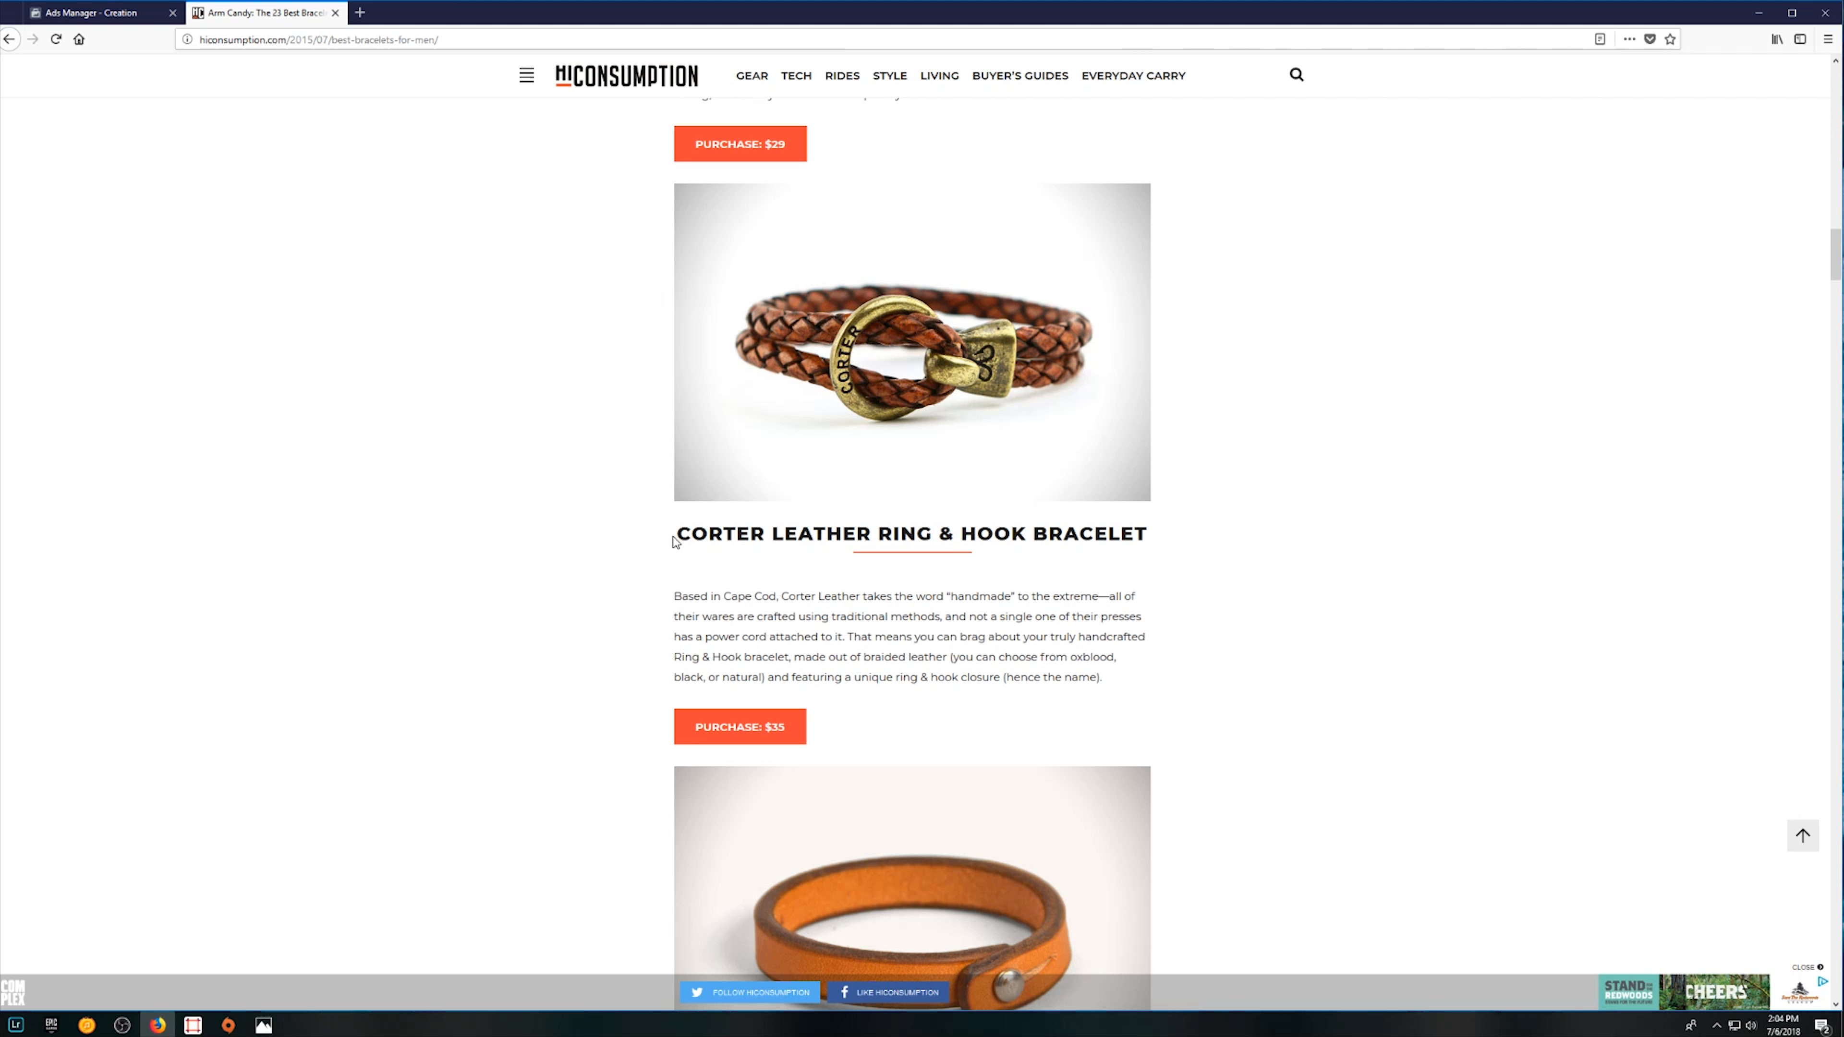
left_click_drag(674, 539, 766, 535)
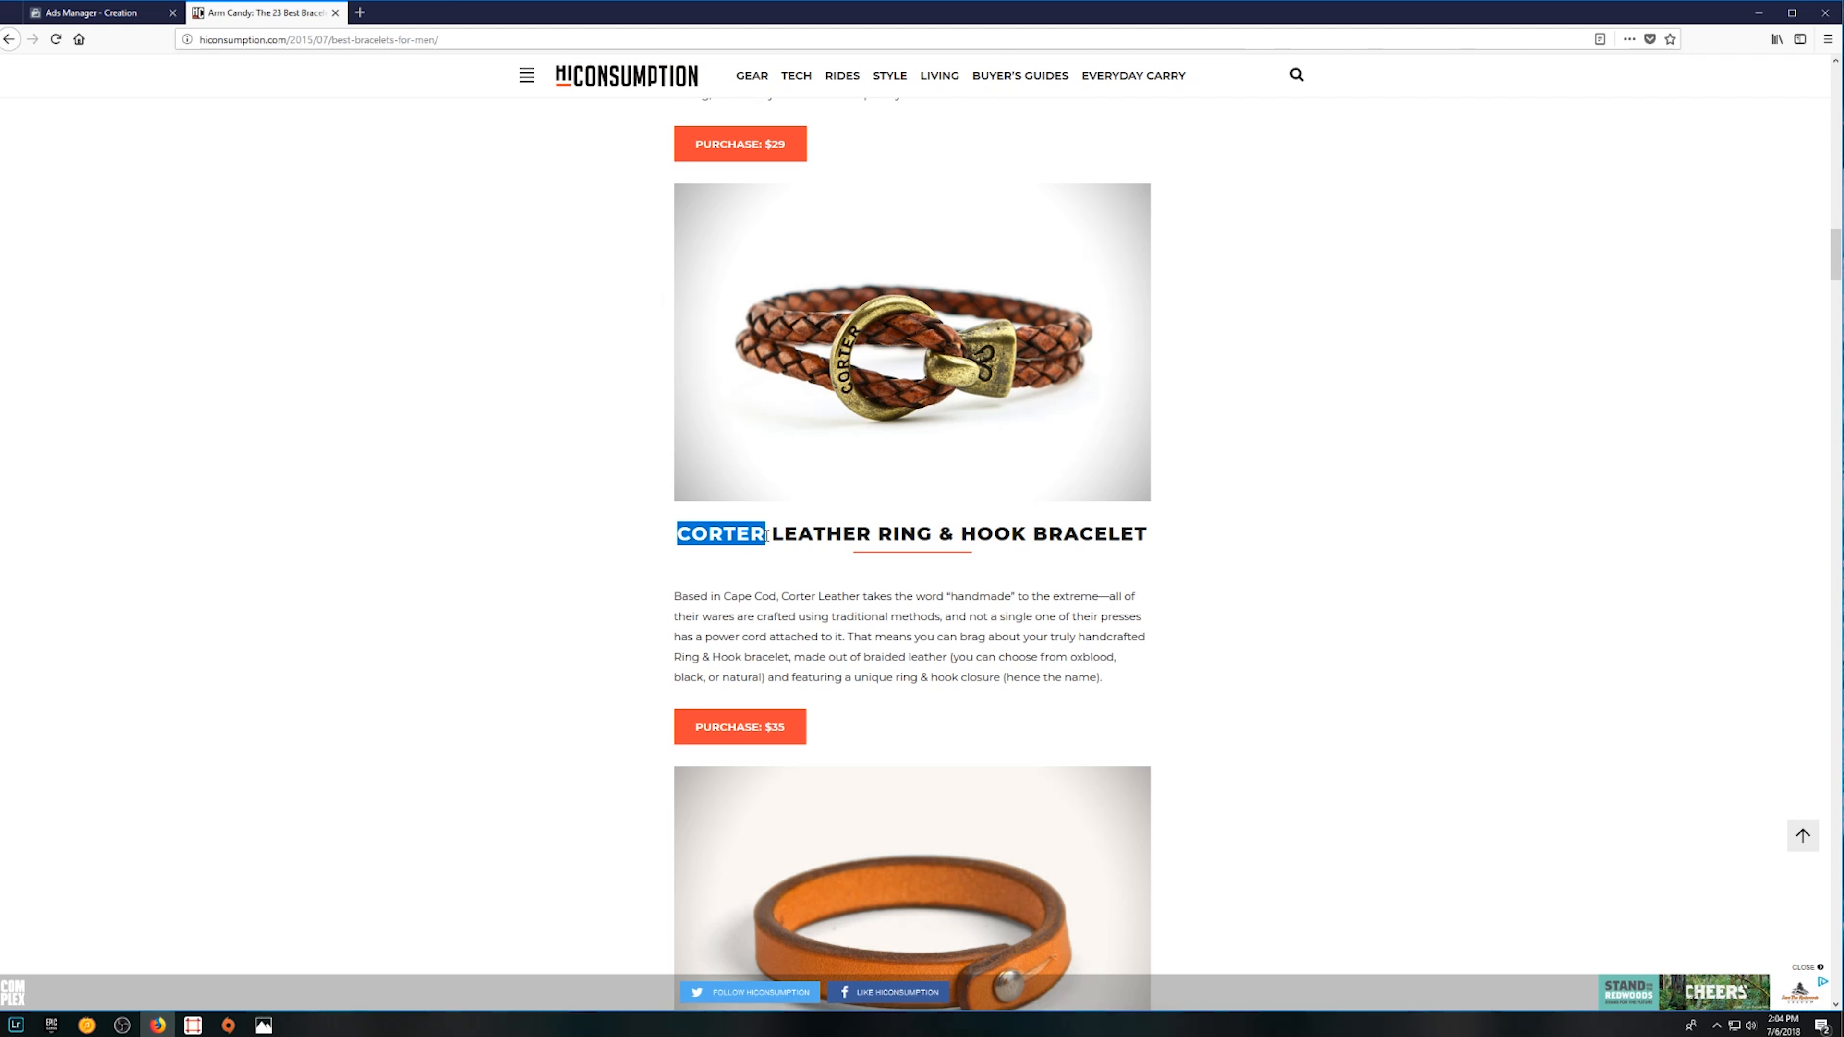
left_click_drag(648, 542, 930, 524)
key("ctrl+Tab")
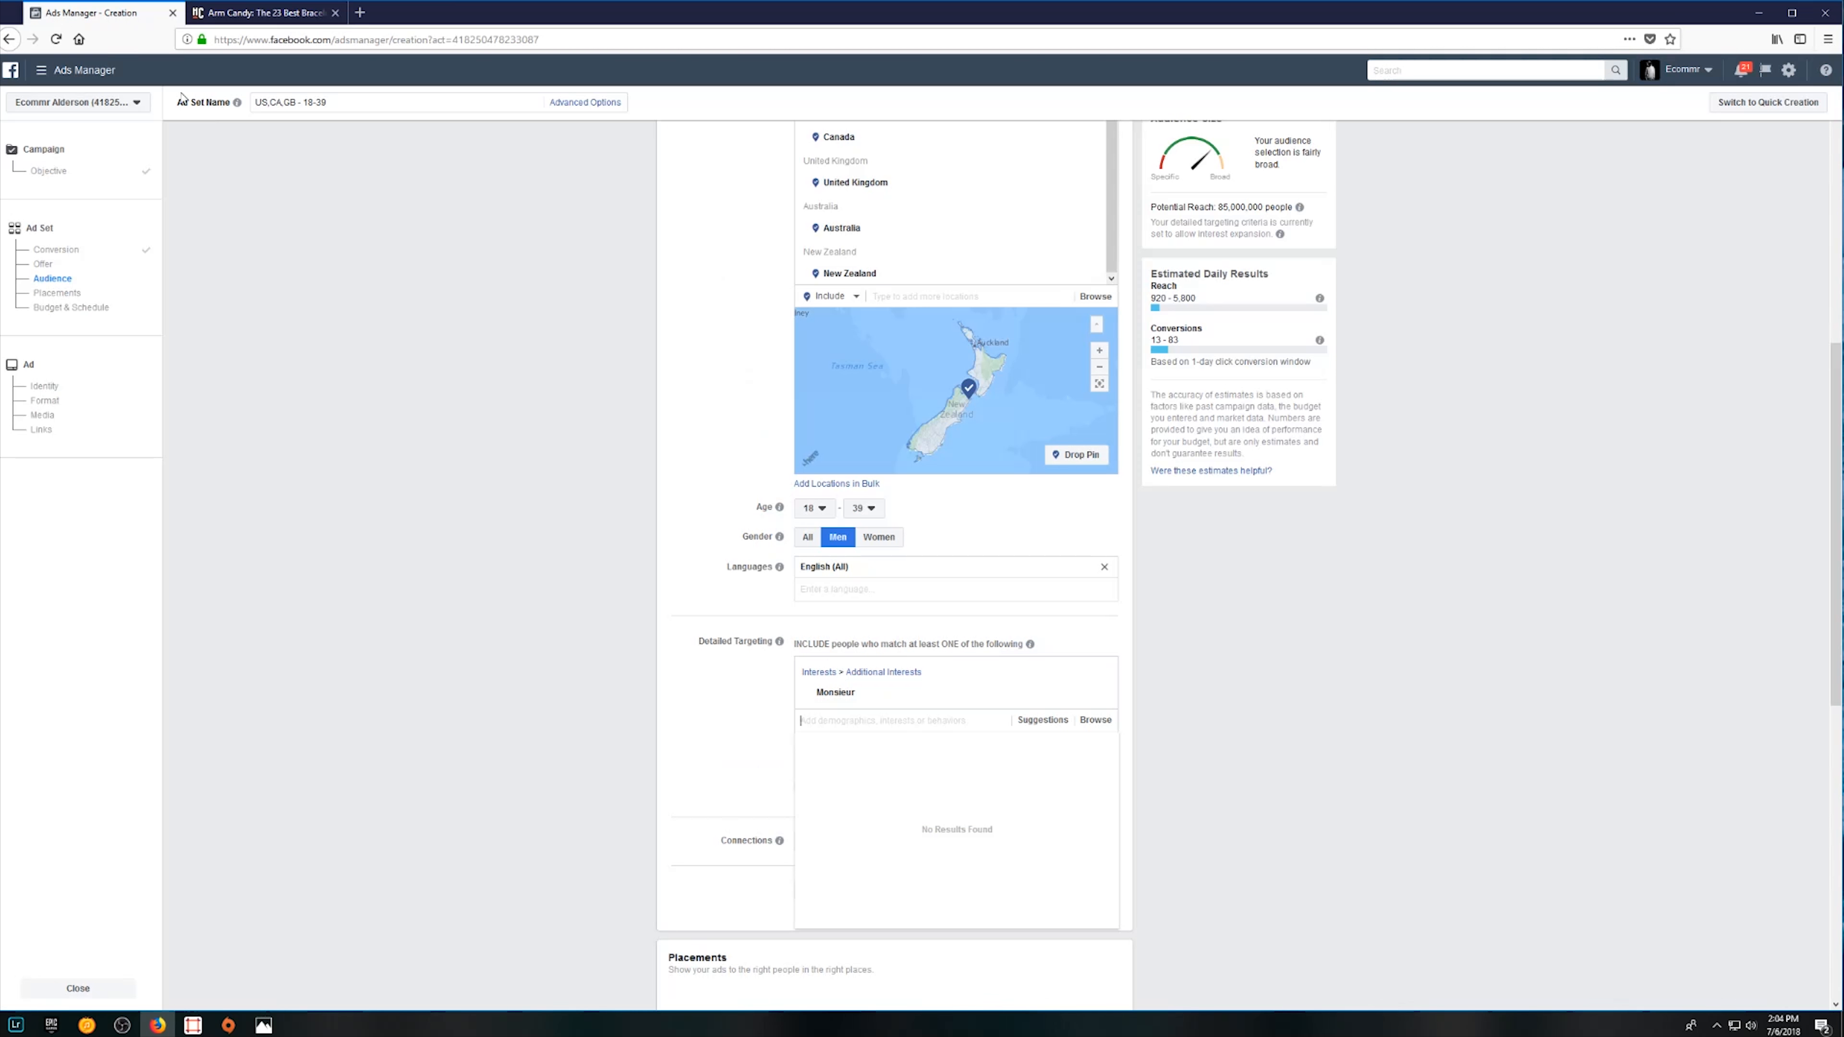
type("Corter")
Find the Shinola double wrap bracelet in the article and add Shinola as a Detailed Targeting interest in place of the Corter entry
left_click(255, 8)
scroll(791, 467, "down", 10)
scroll(752, 511, "down", 10)
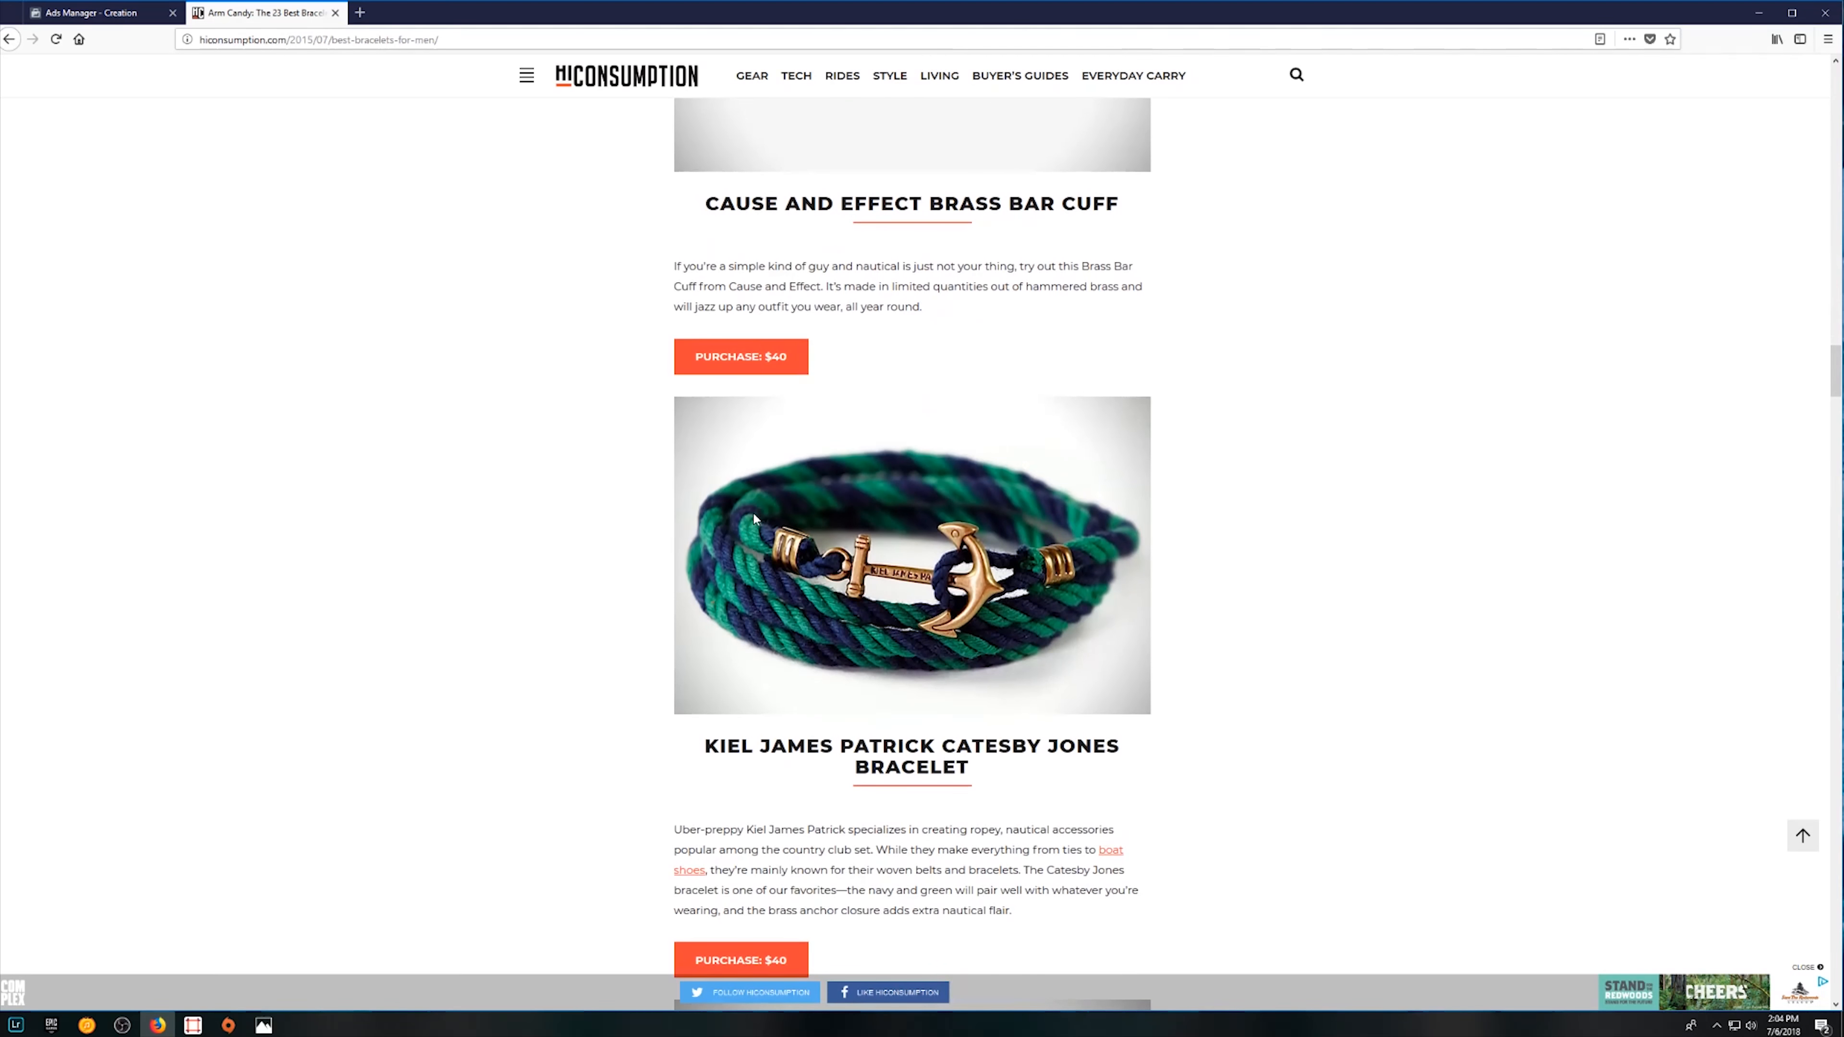
scroll(767, 398, "down", 5)
scroll(803, 520, "down", 3)
double_click(773, 771)
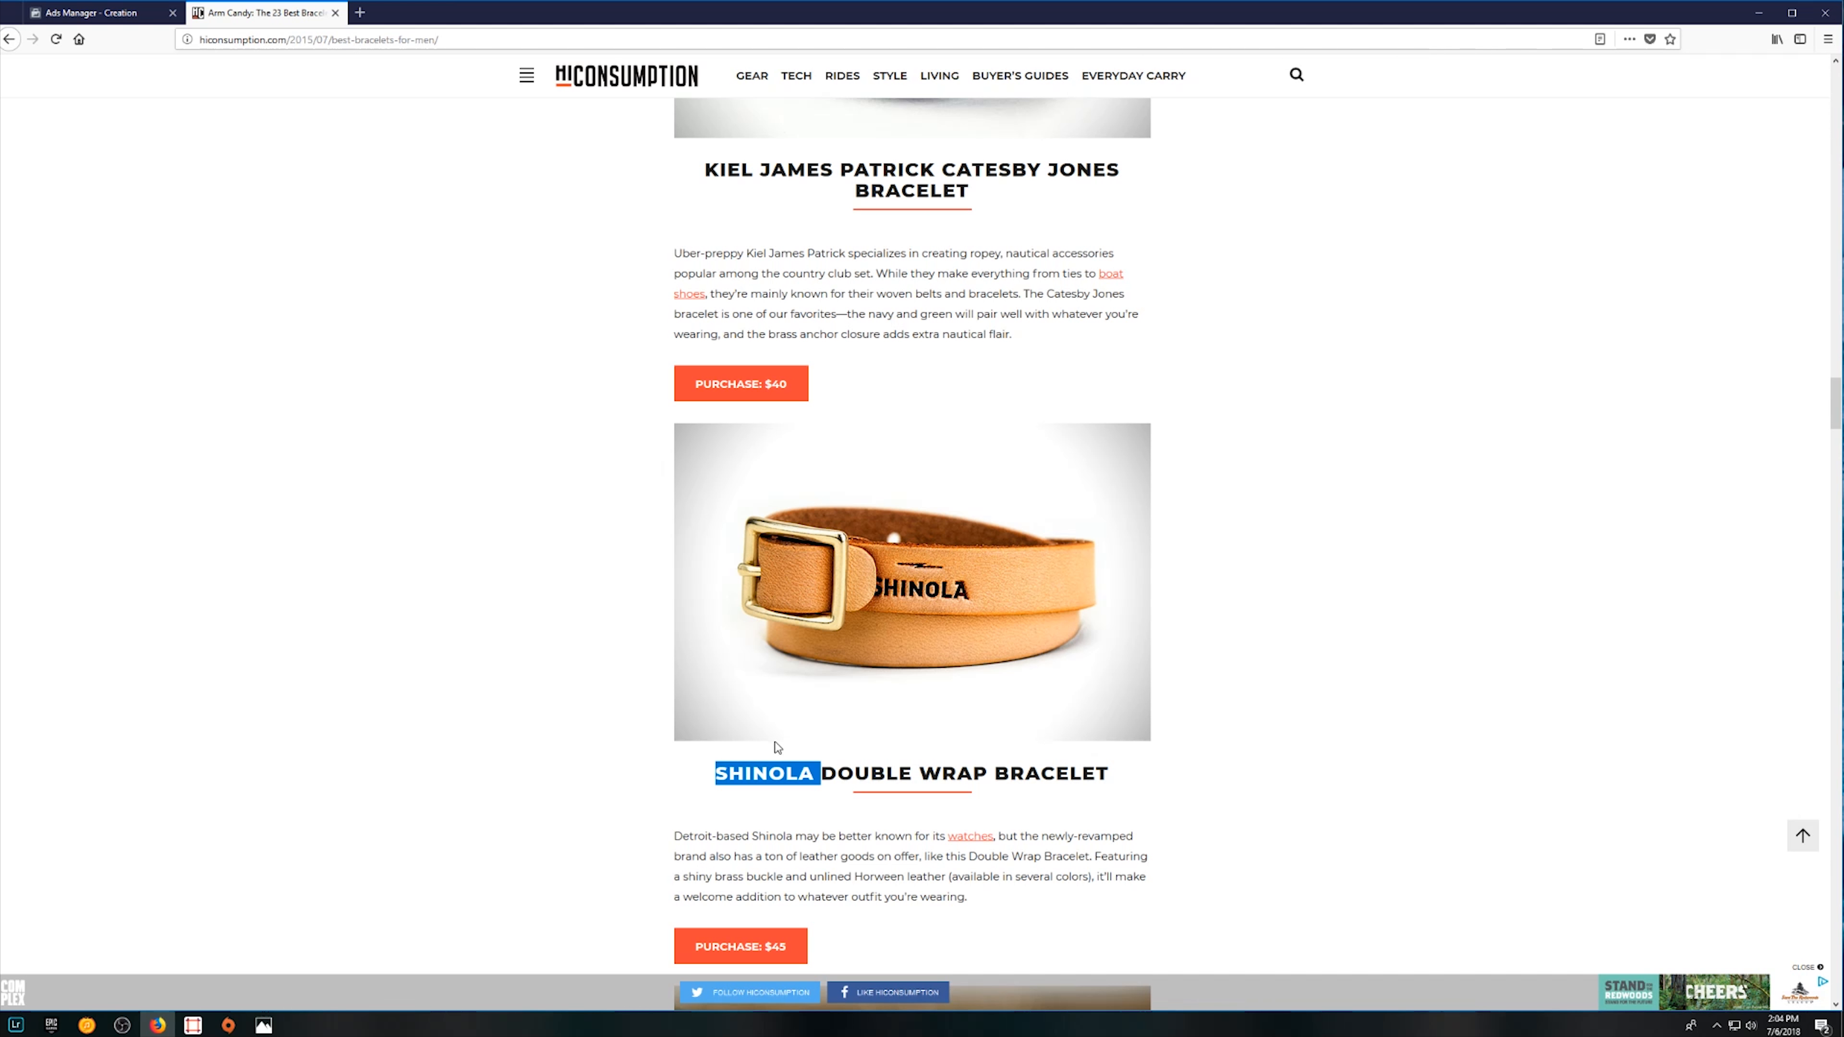
left_click(148, 12)
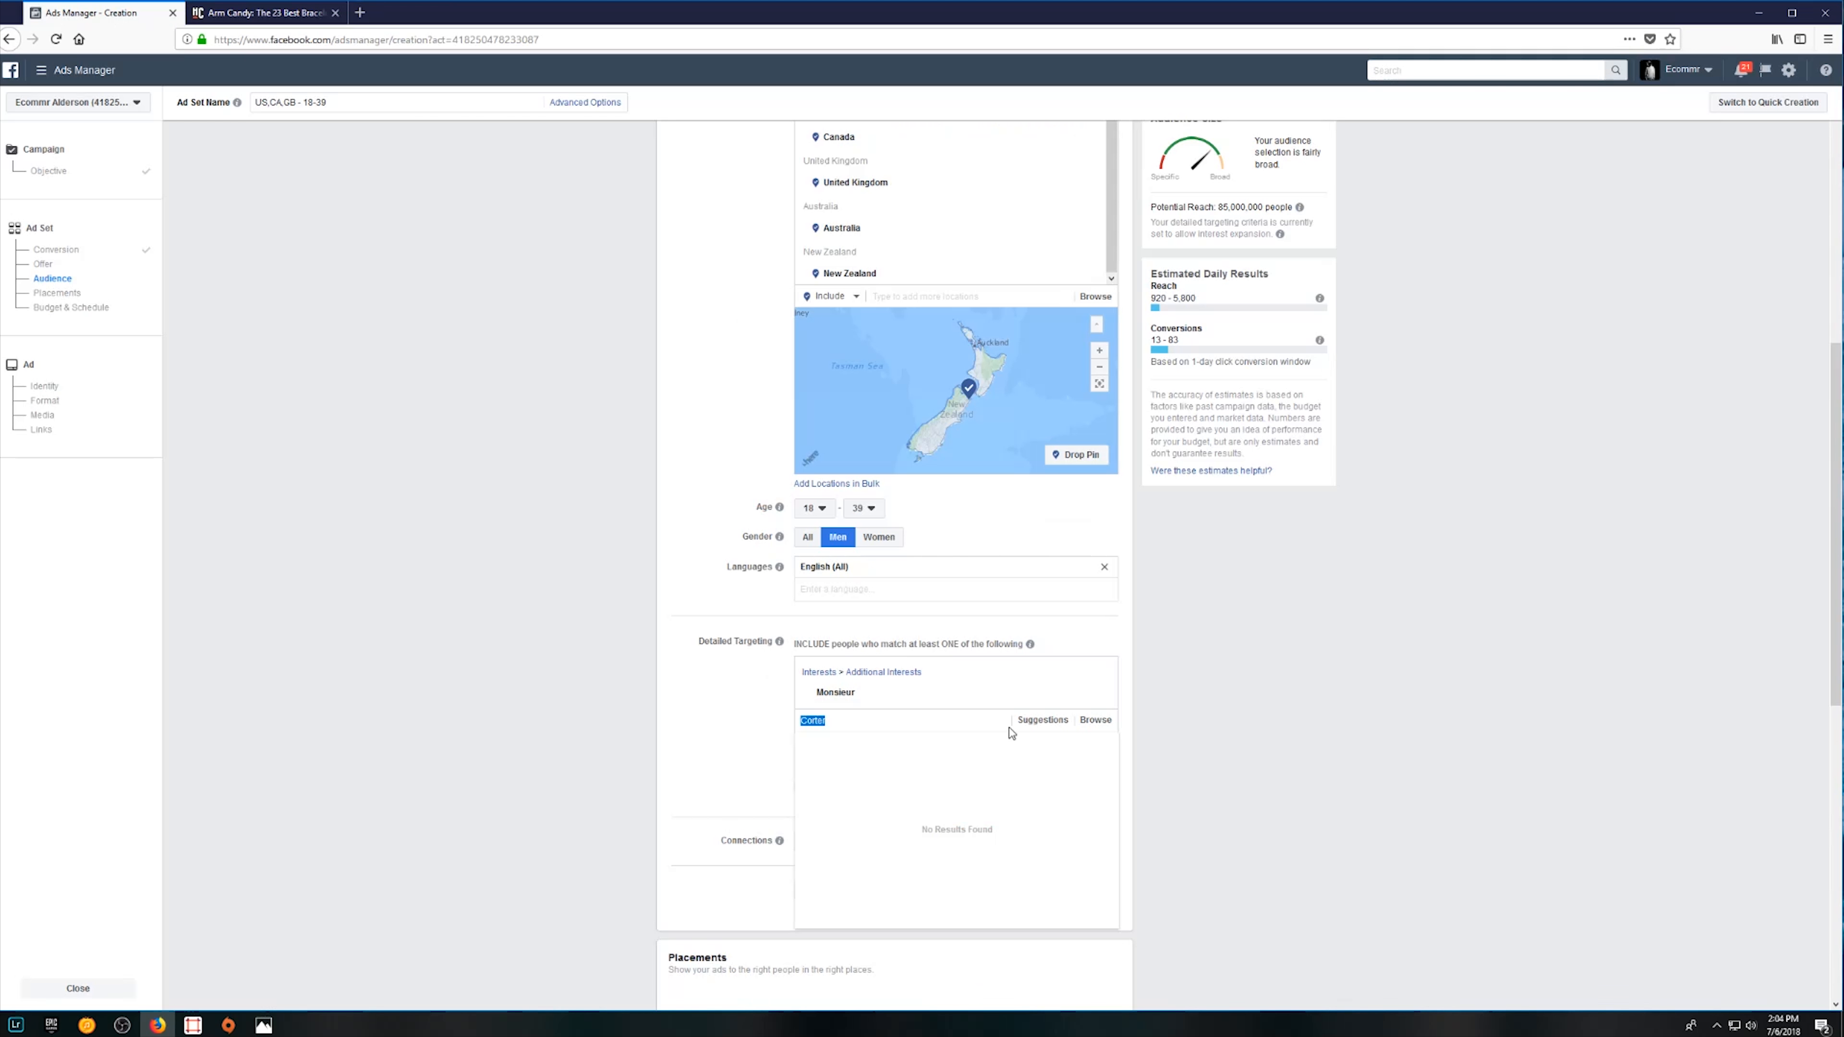
type("Shinola")
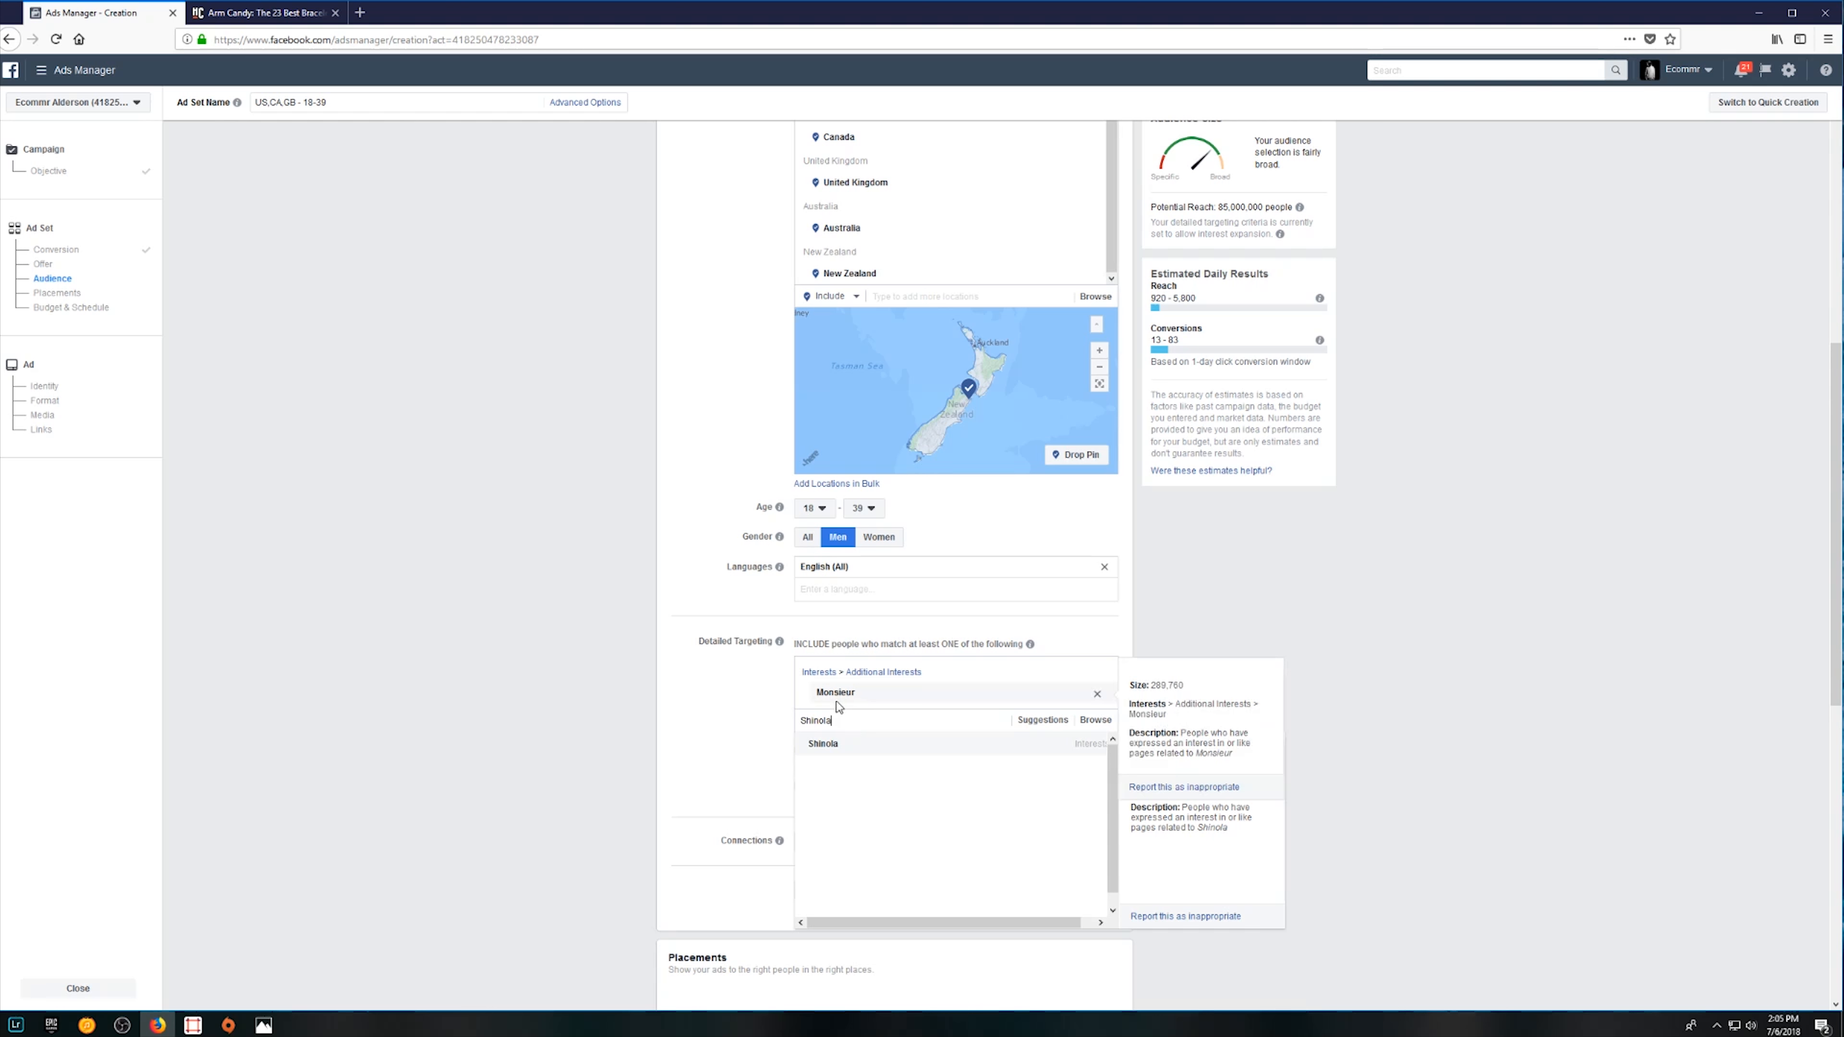
key("Return")
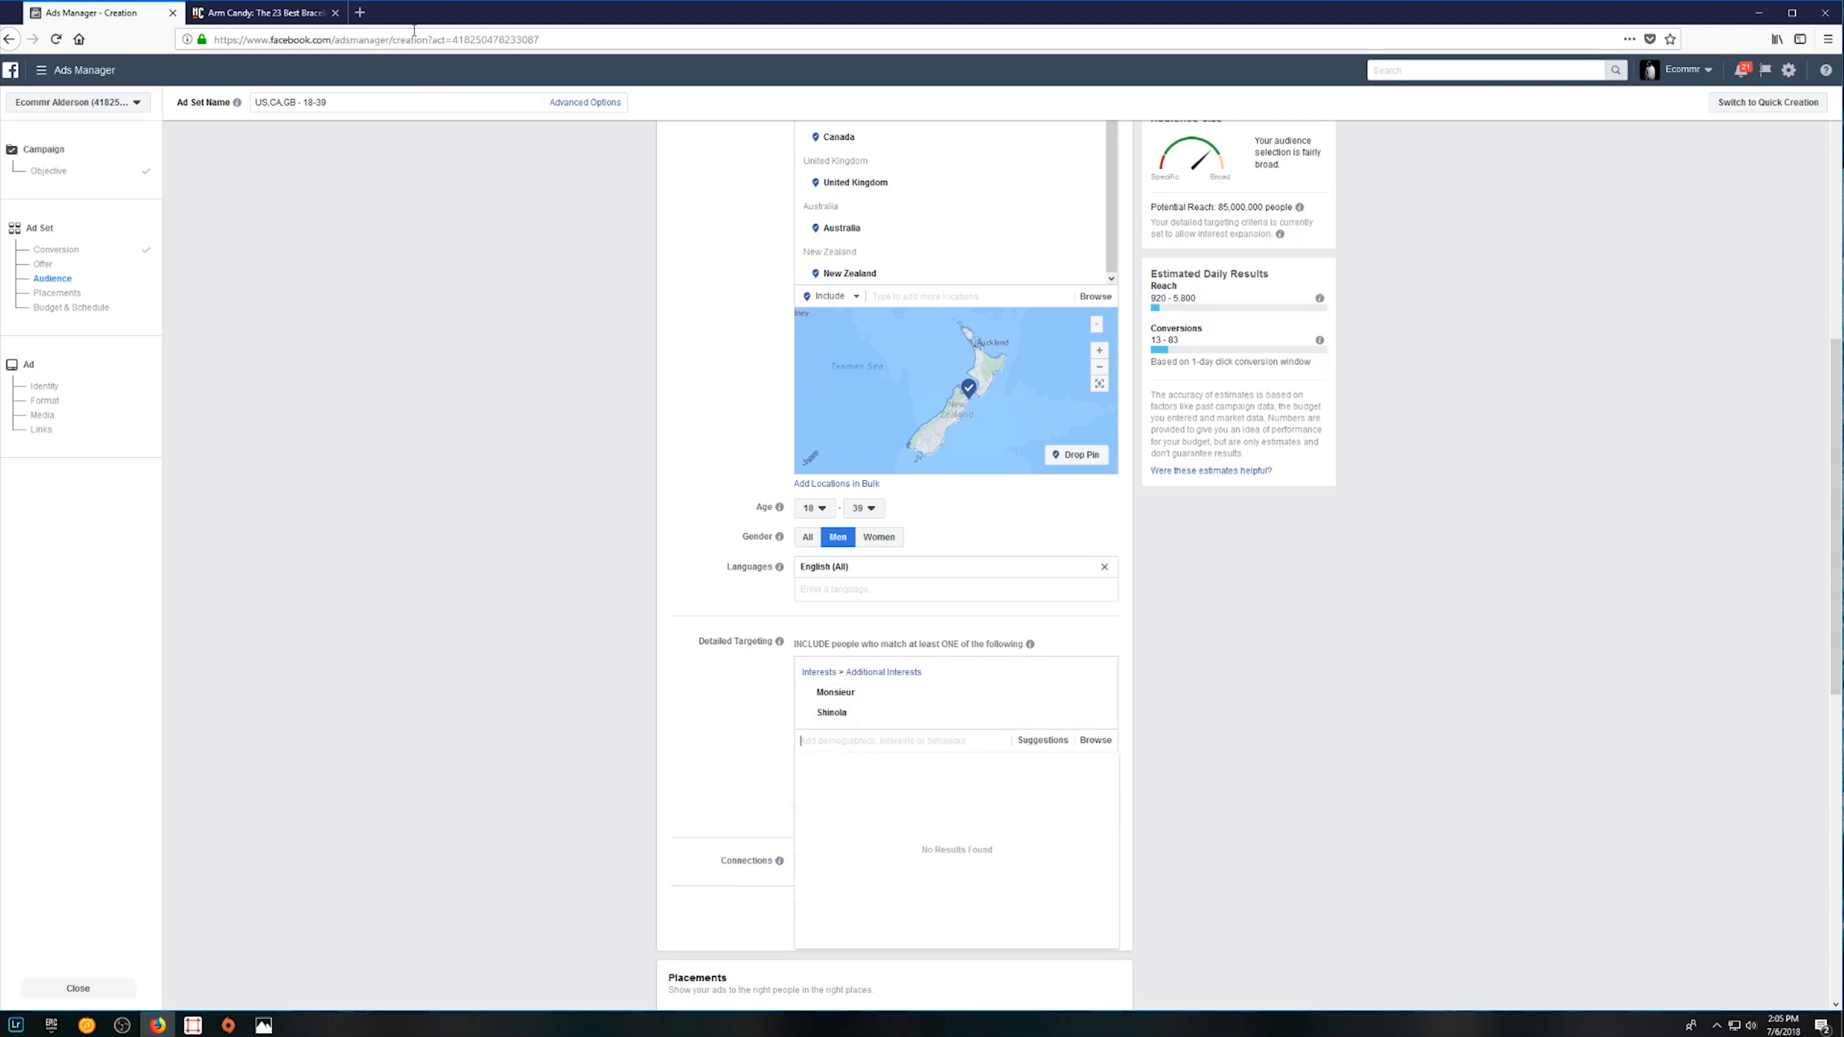
Find the rope anchor bracelet in the article and add its brand, Miansai, as a Detailed Targeting interest in the ad set
left_click(280, 17)
scroll(889, 603, "down", 5)
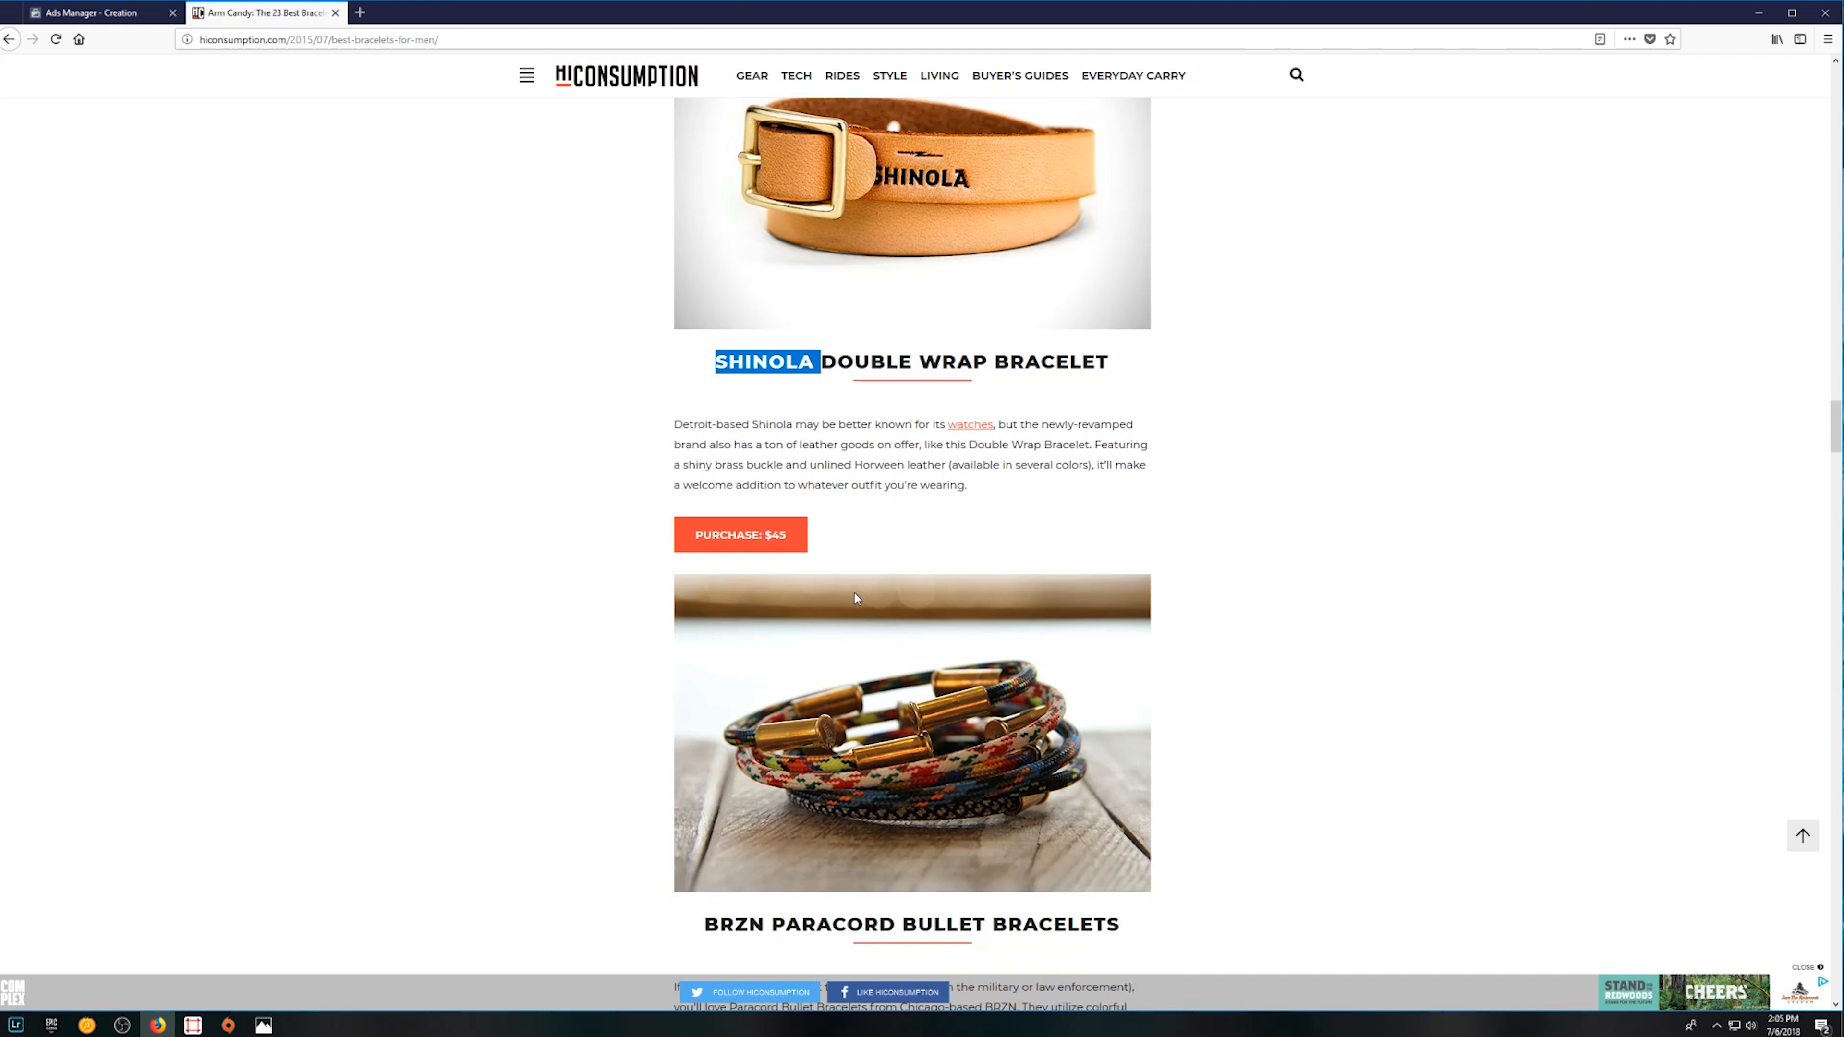
scroll(853, 597, "down", 11)
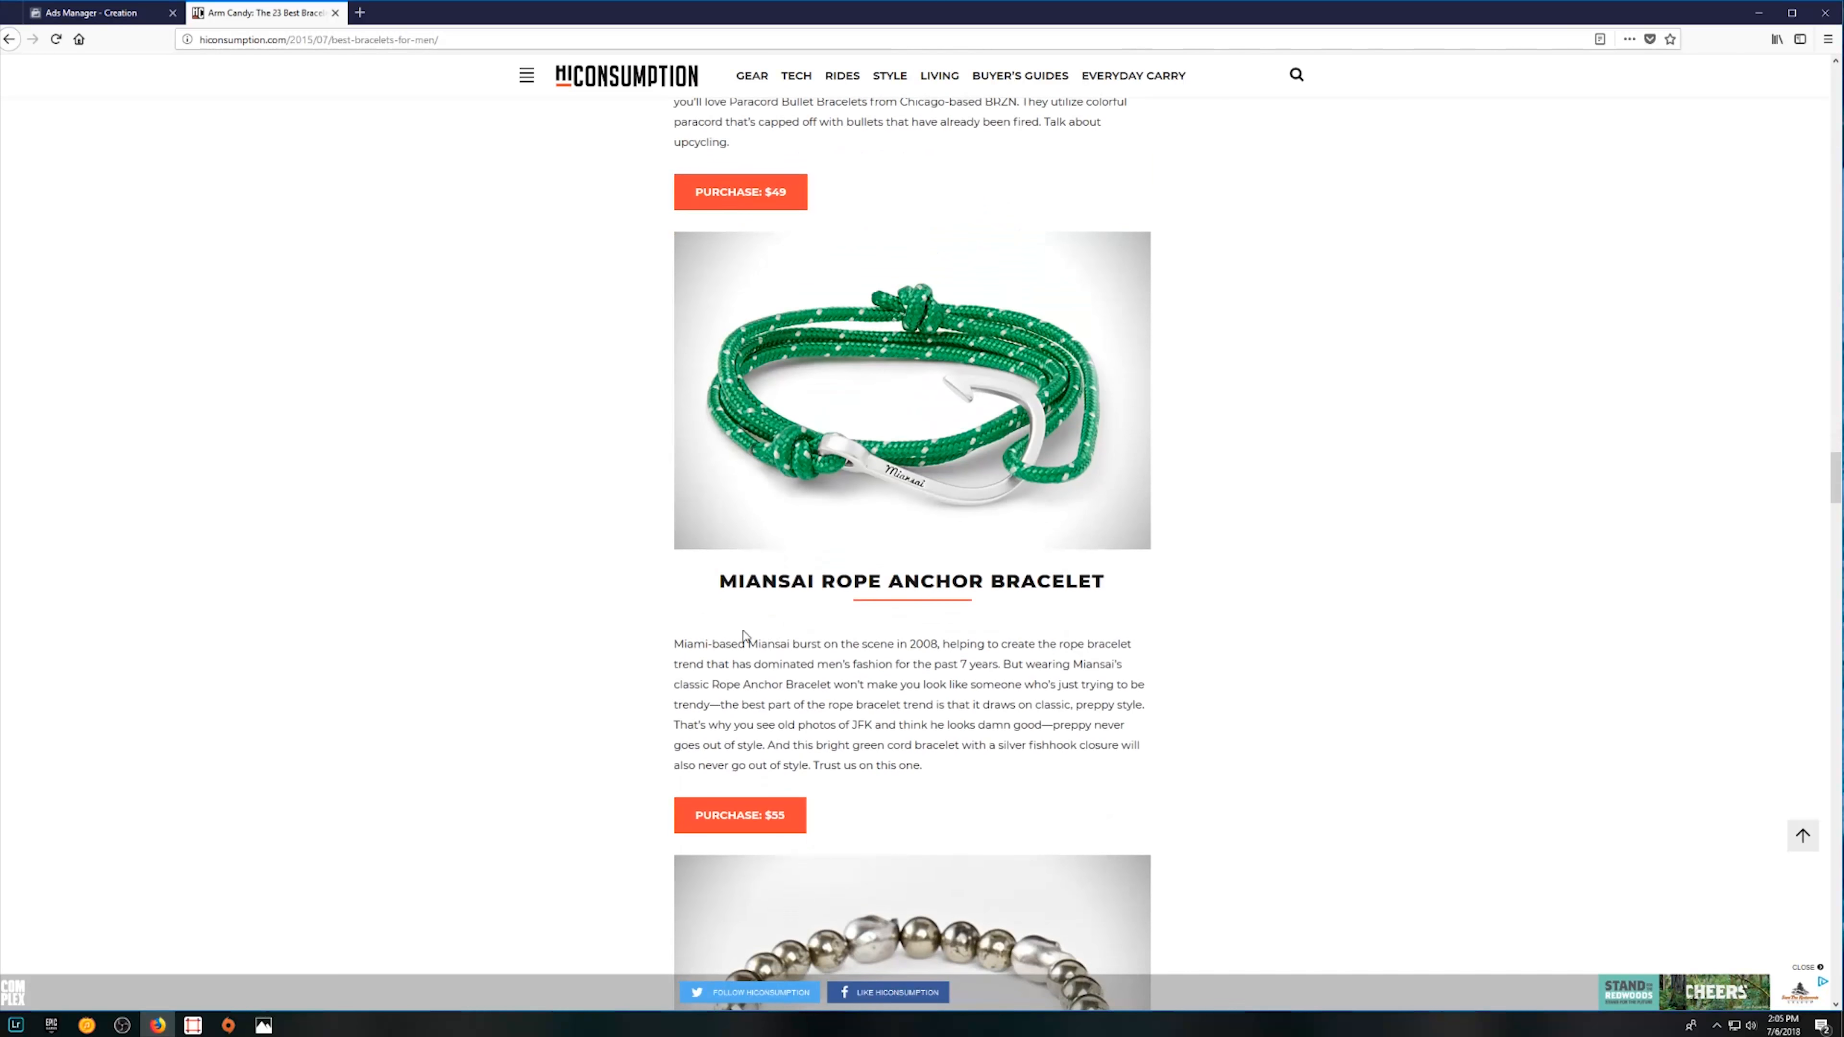
left_click_drag(720, 585, 815, 579)
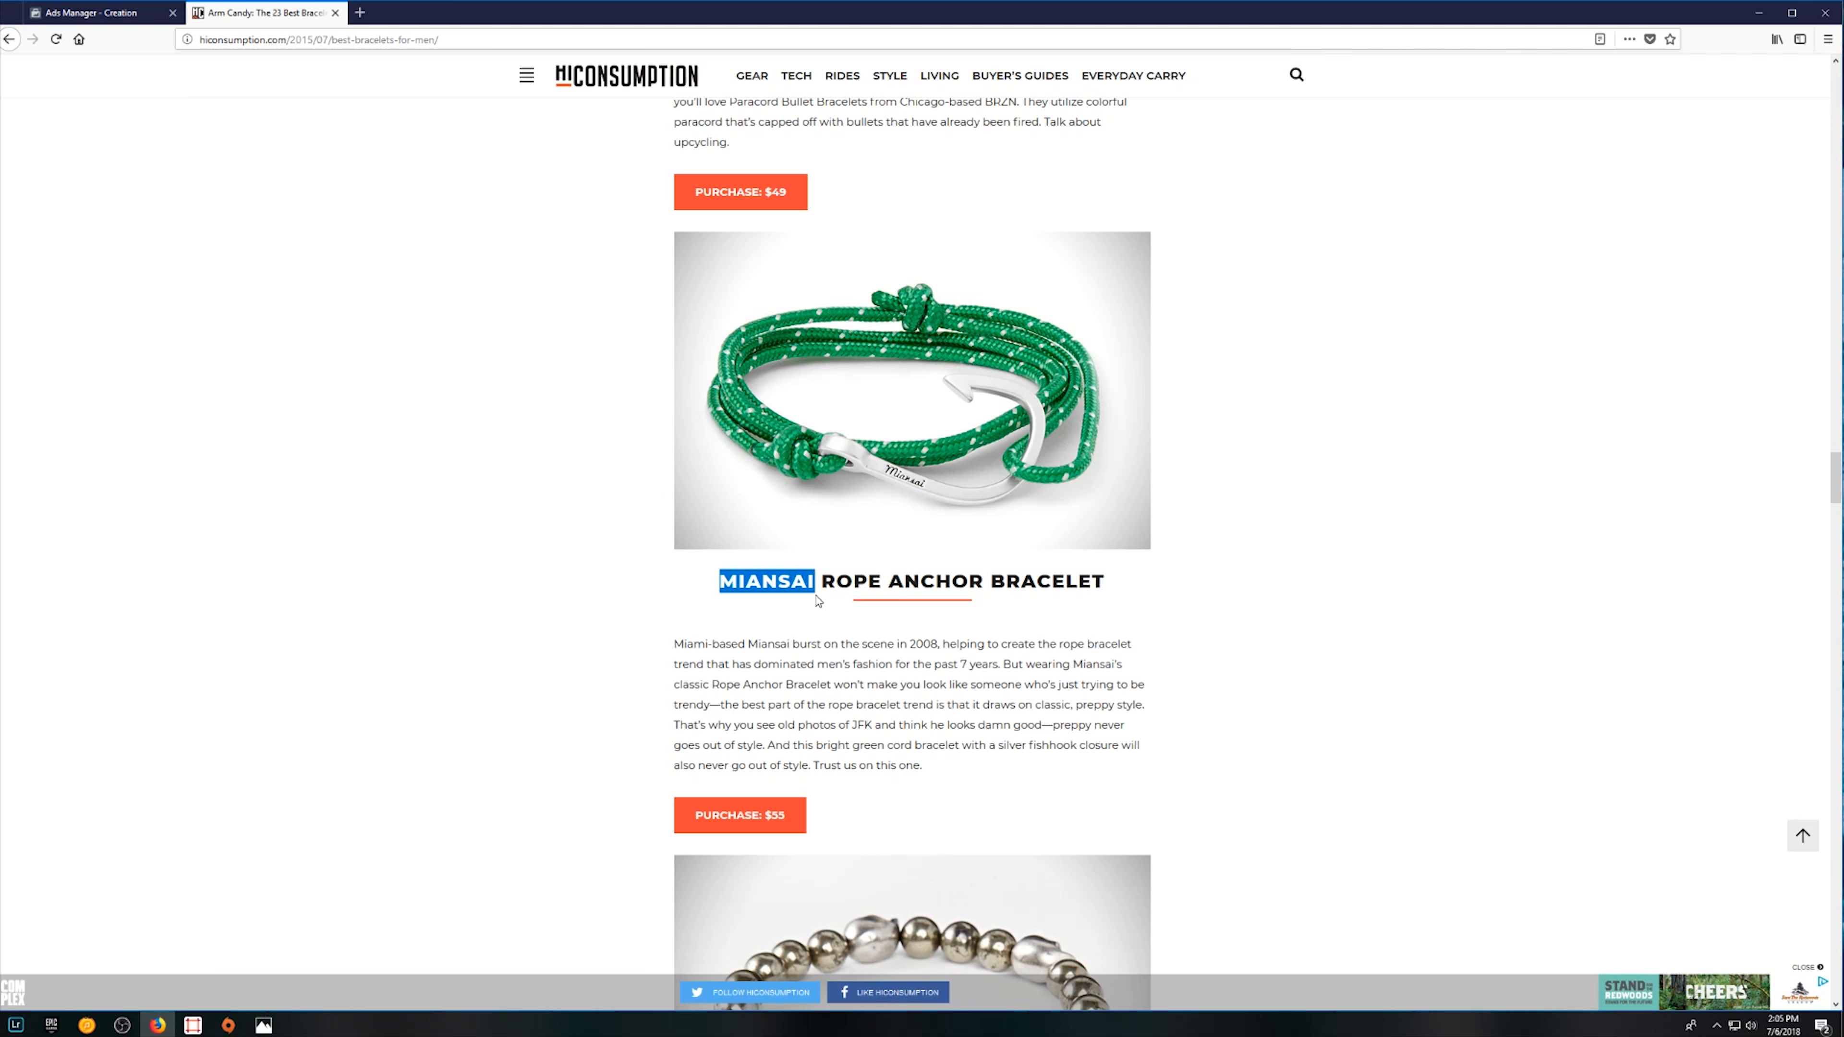
left_click(163, 13)
type("Miansai")
left_click(829, 763)
Try George Frost, the brand of the article's Cobra leather bracelet, as a Detailed Targeting interest and clear the entry
key("ctrl+Tab")
scroll(778, 521, "down", 10)
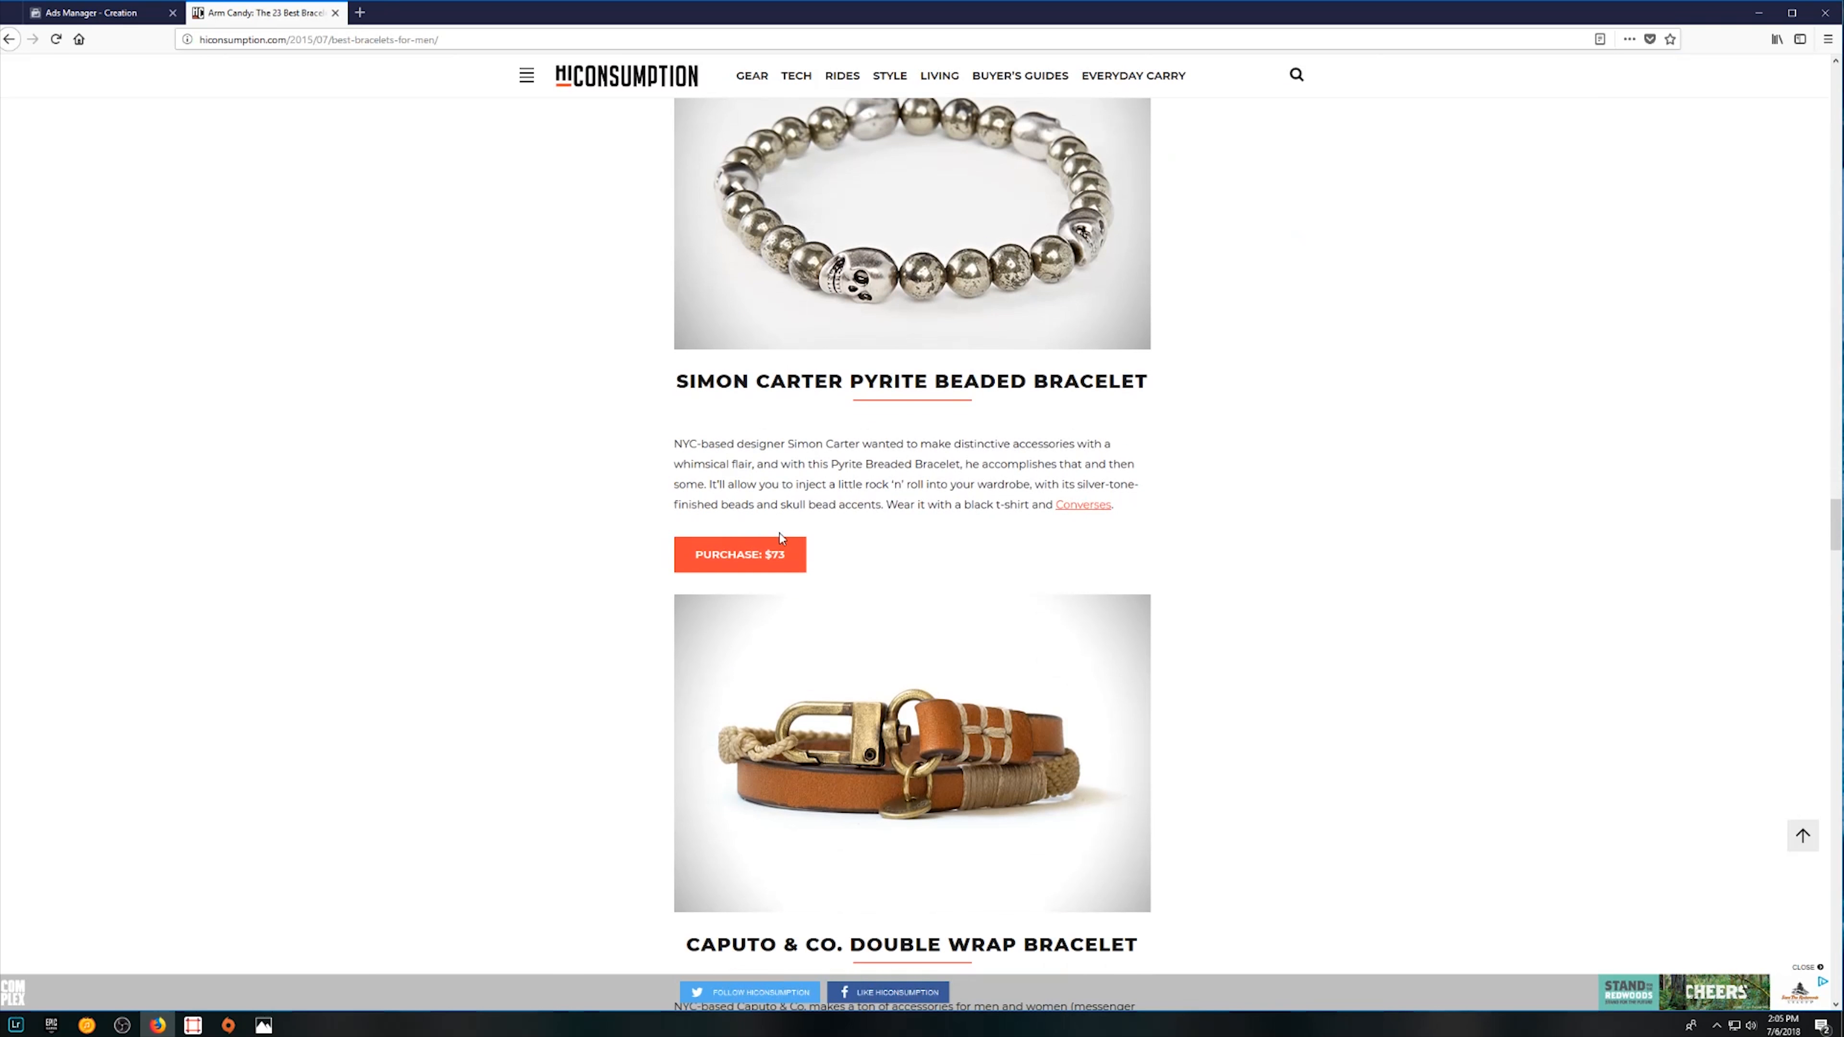
scroll(780, 537, "down", 15)
scroll(782, 543, "down", 10)
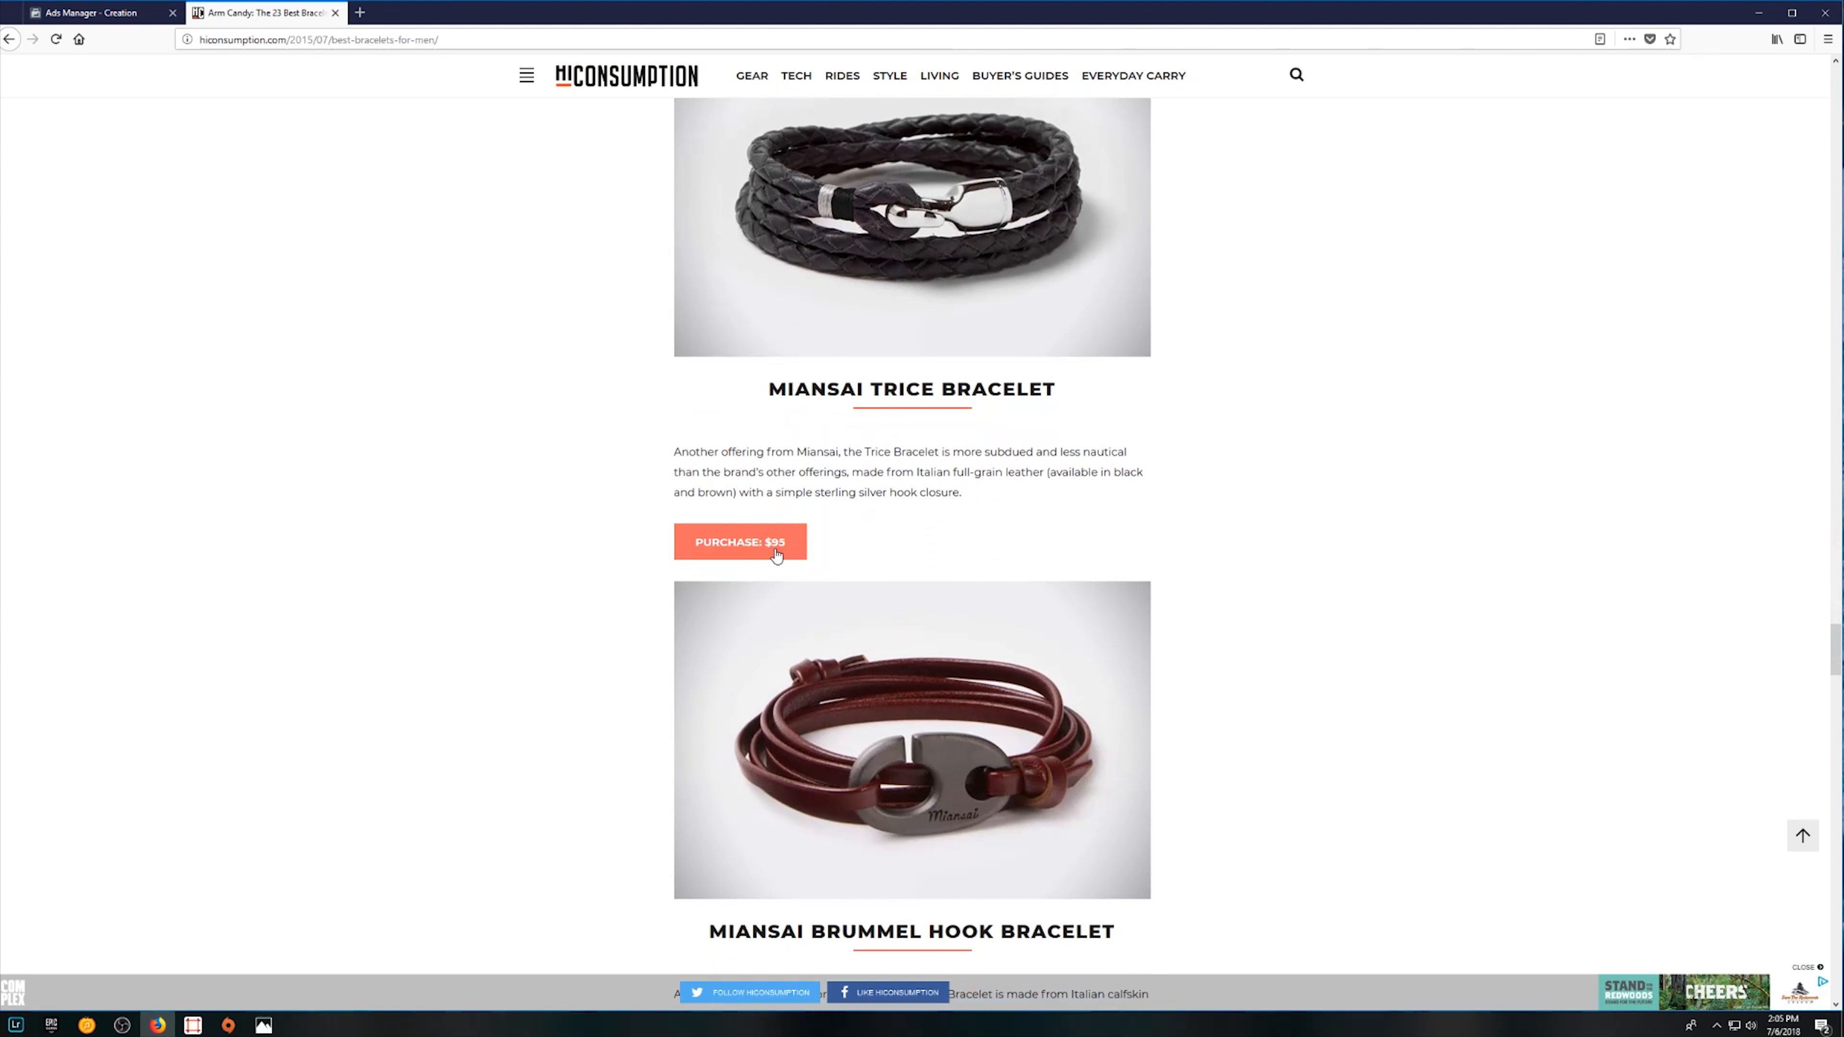
scroll(775, 554, "down", 10)
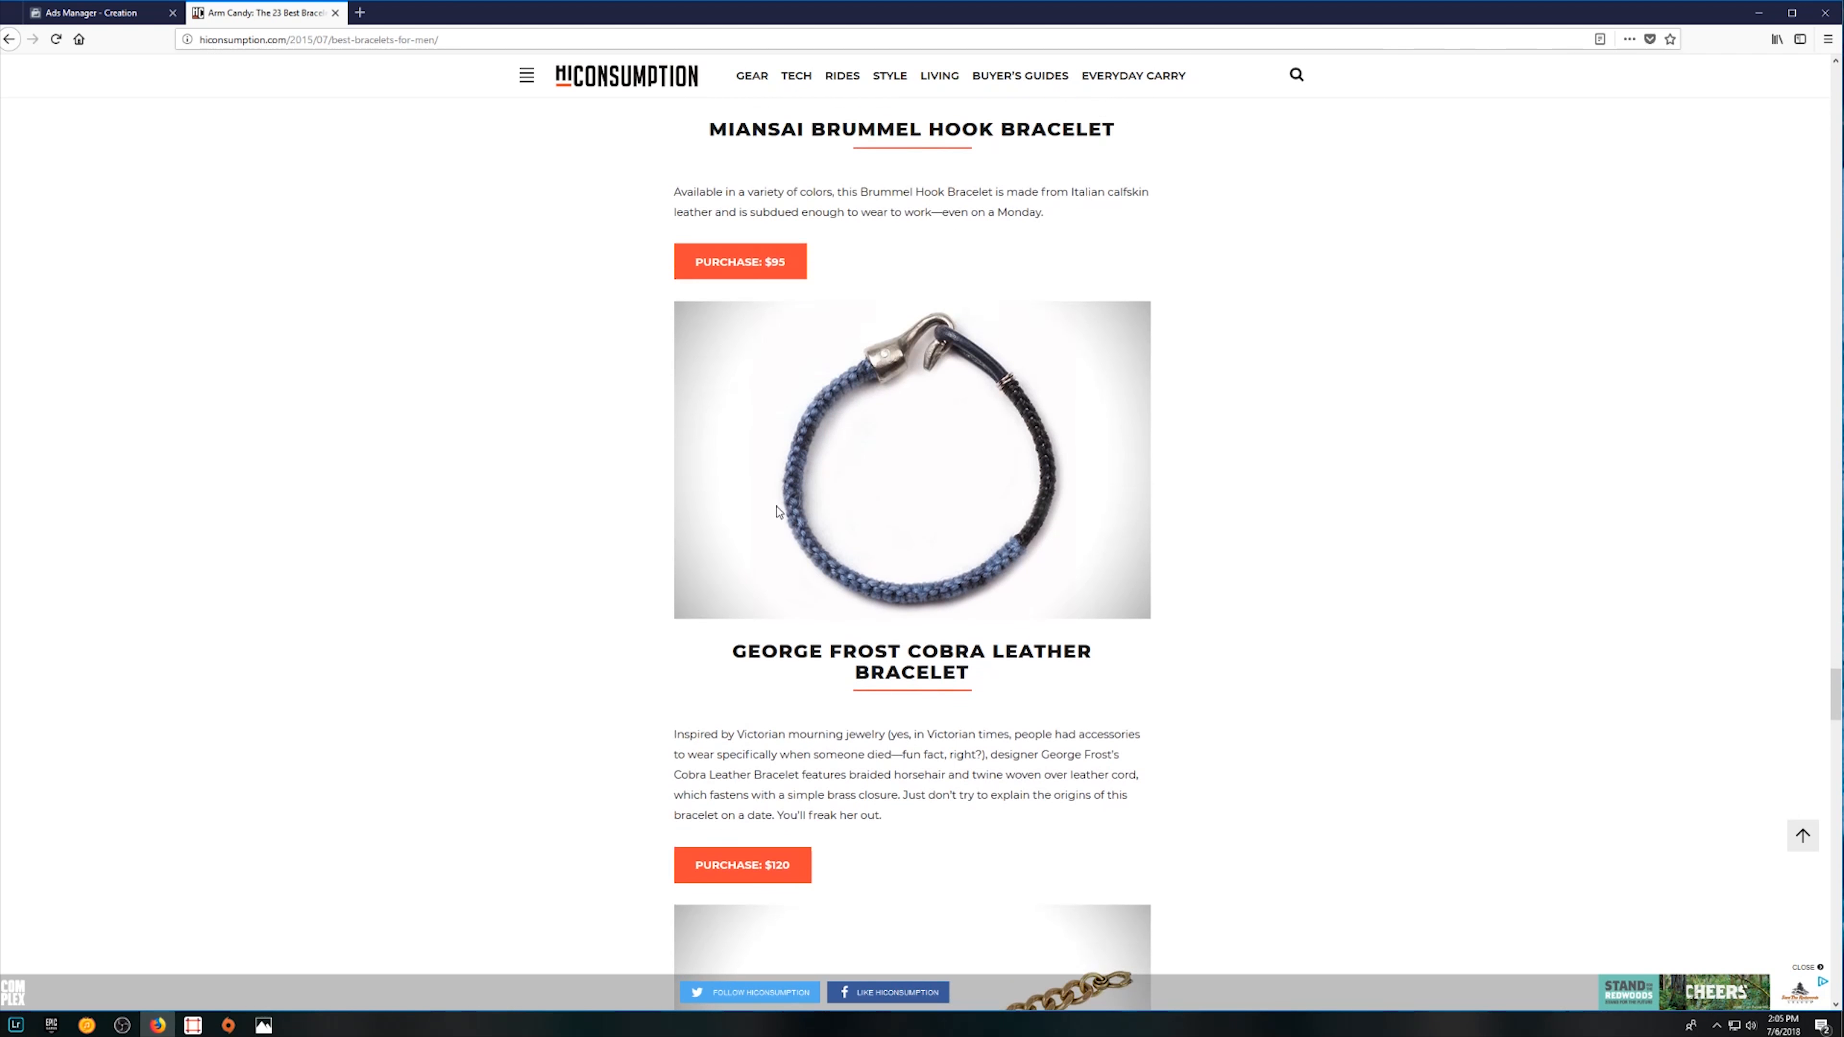
scroll(786, 483, "down", 5)
left_click_drag(730, 303, 904, 305)
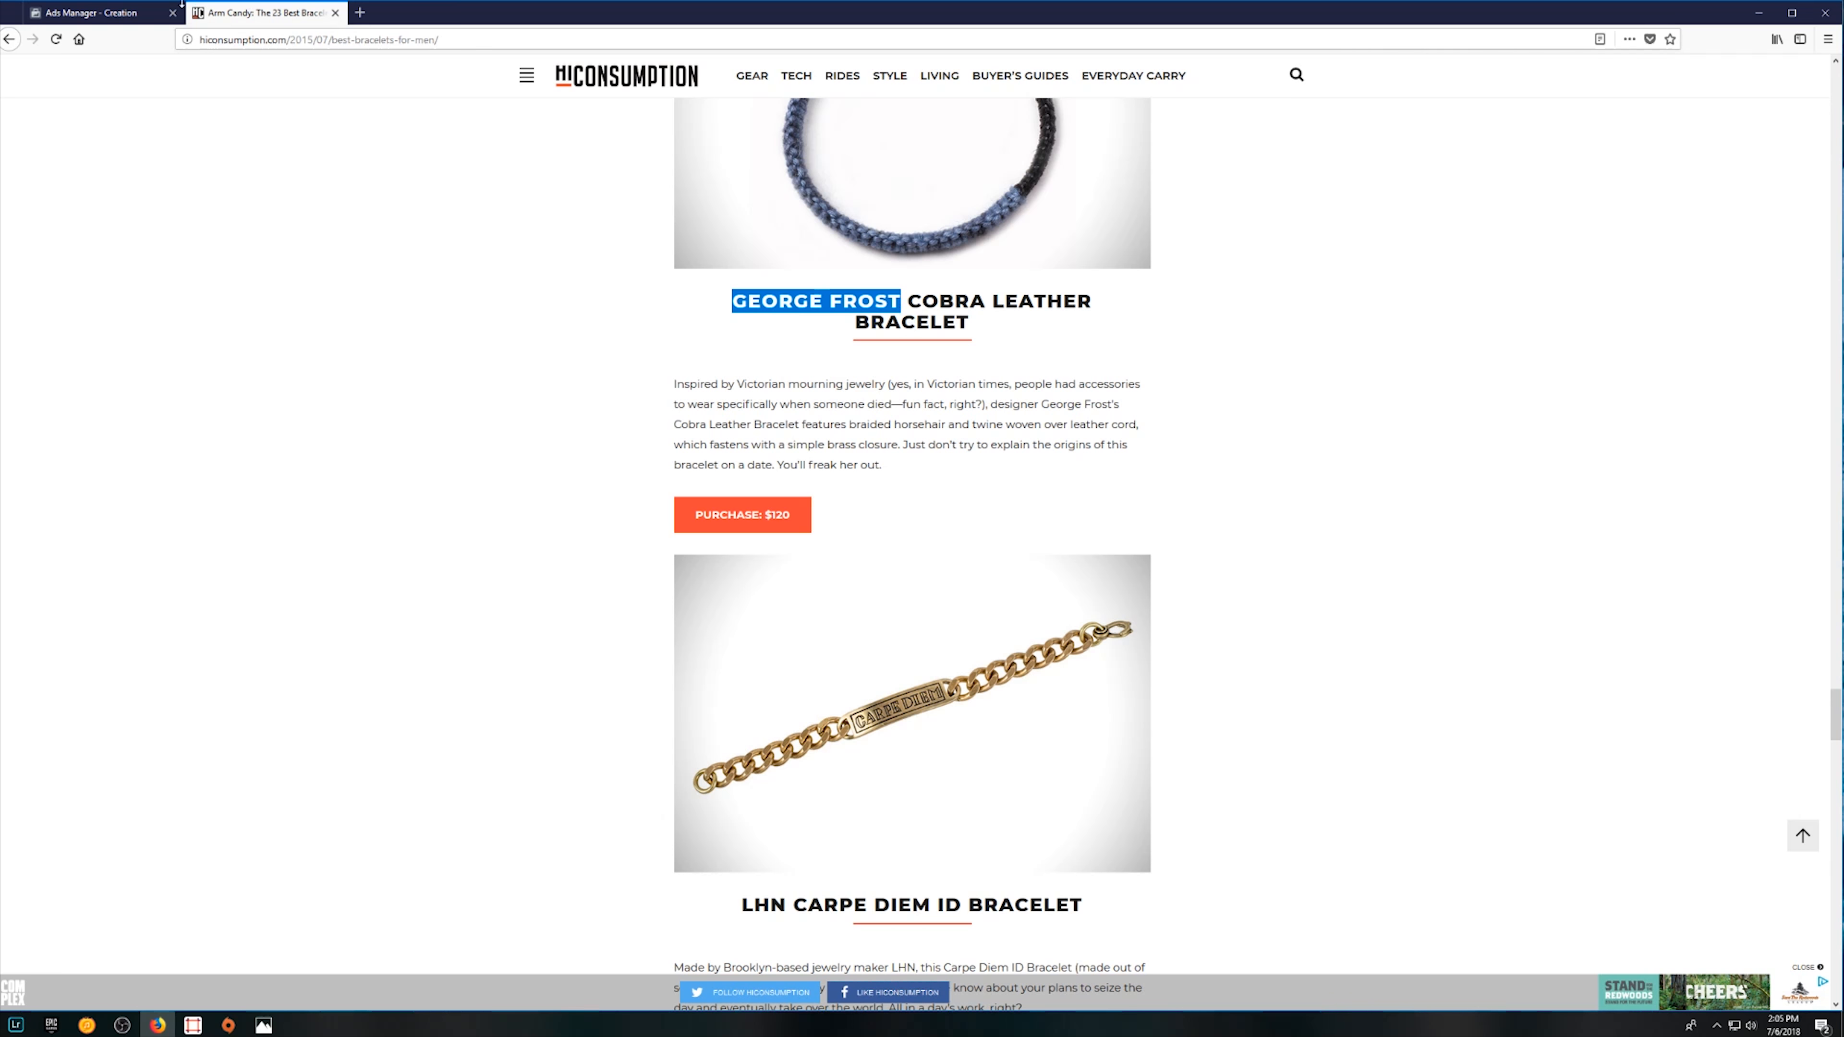
left_click(106, 13)
type("George Frost")
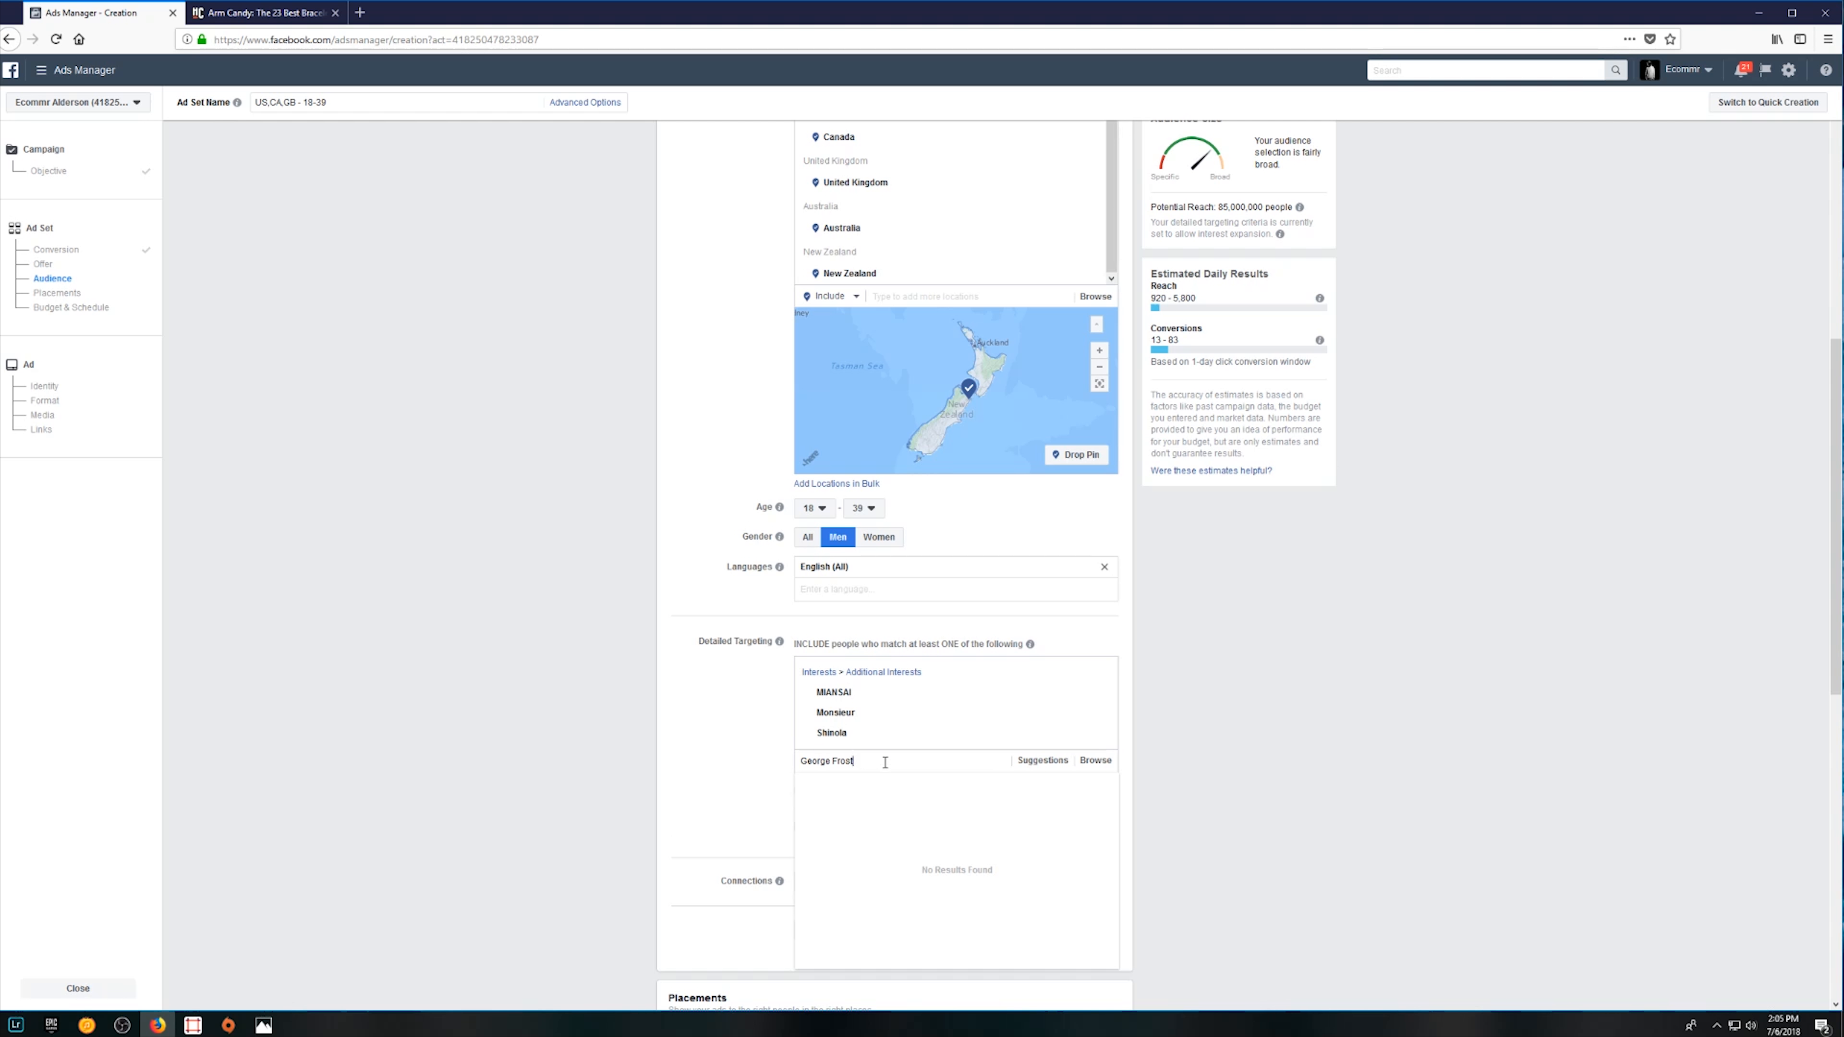
key("BackSpace")
key("BackSpace")
key("BackSpace")
key("BackSpace")
key("BackSpace")
key("BackSpace")
key("BackSpace")
key("BackSpace")
key("BackSpace")
key("BackSpace")
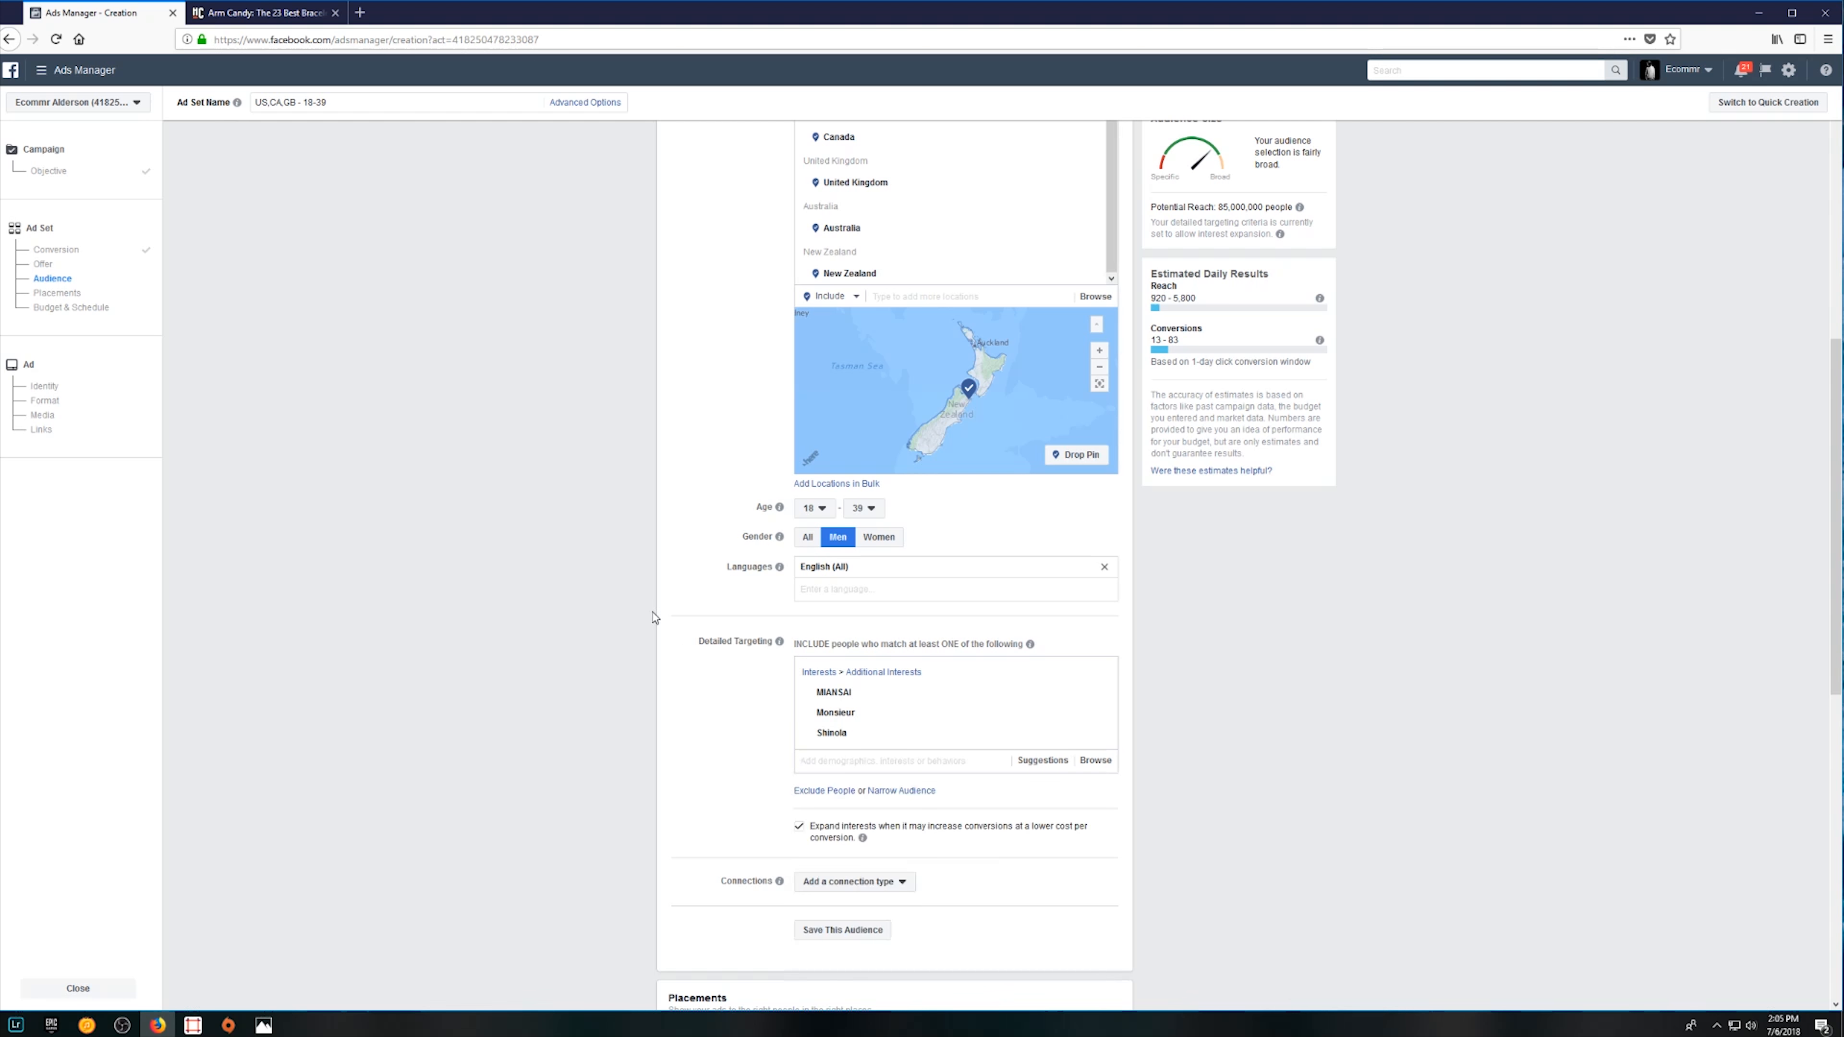
Leave the Hiconsumption article and look through the introduction of heavy.com's "10 Best Cool Men's Bracelets 2018" article
left_click(284, 20)
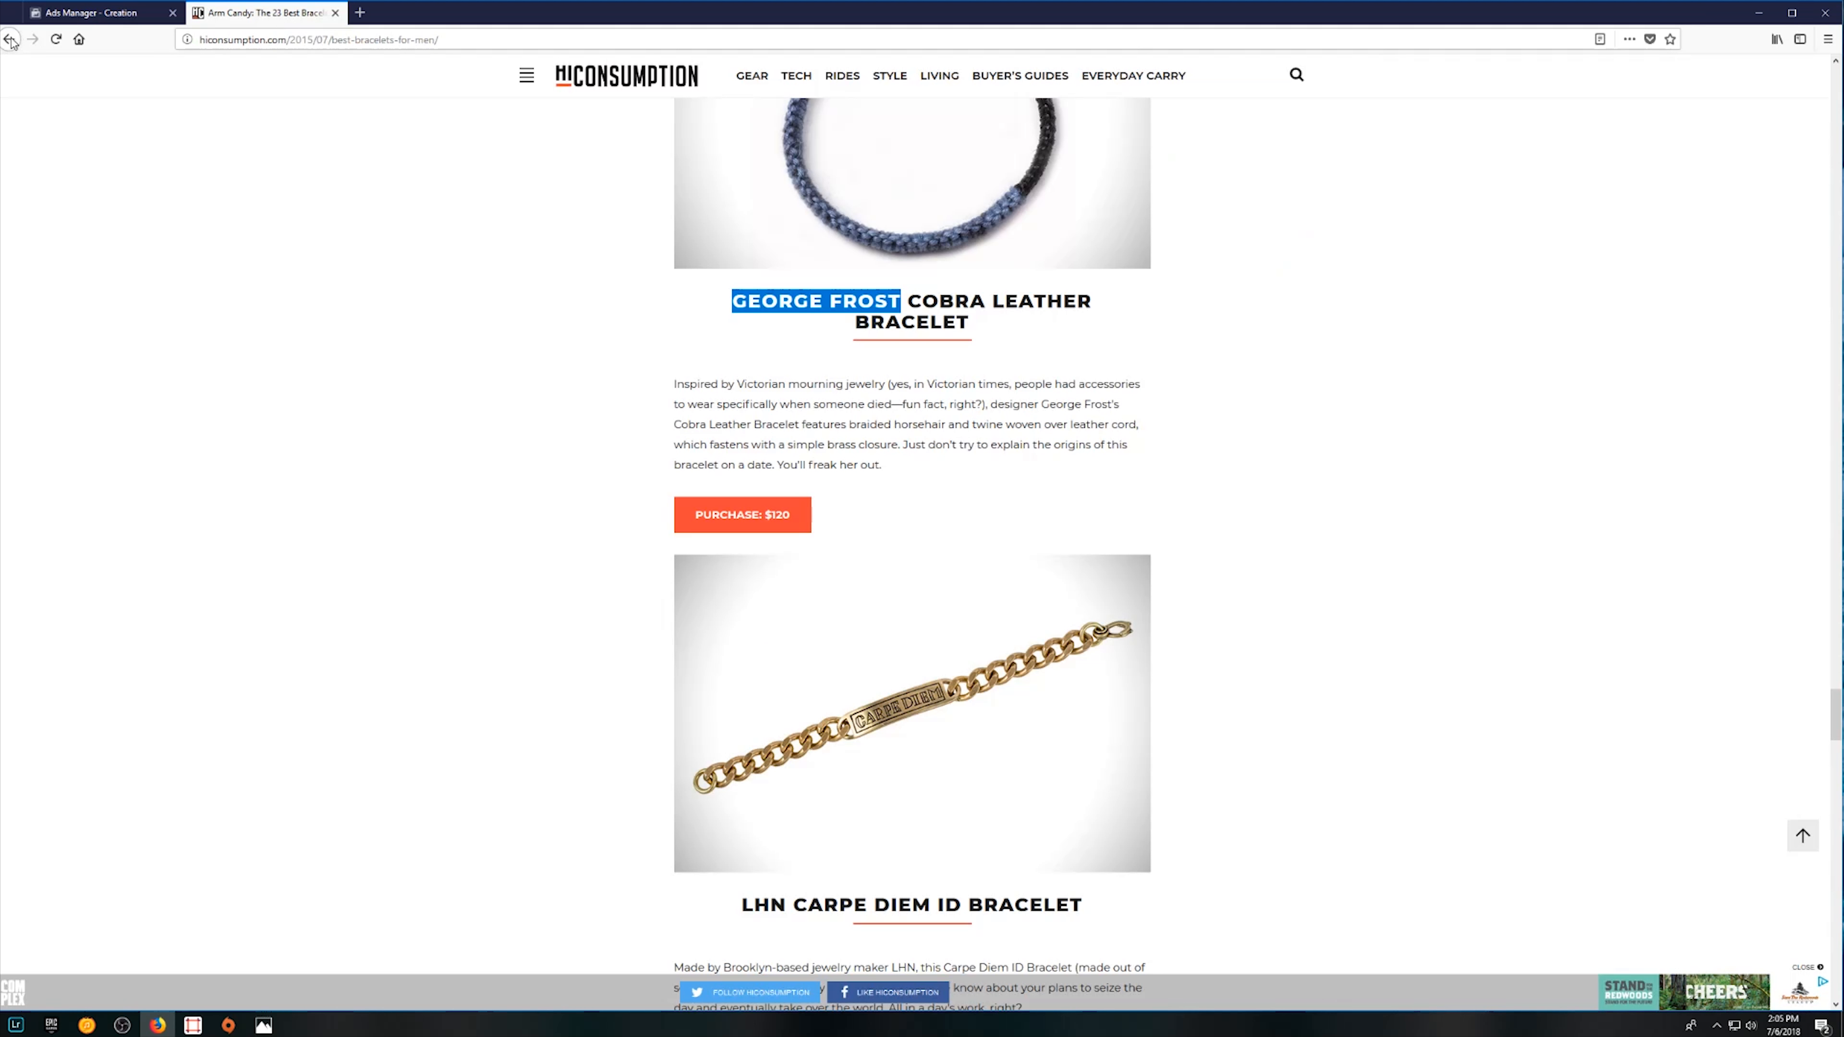
left_click(10, 39)
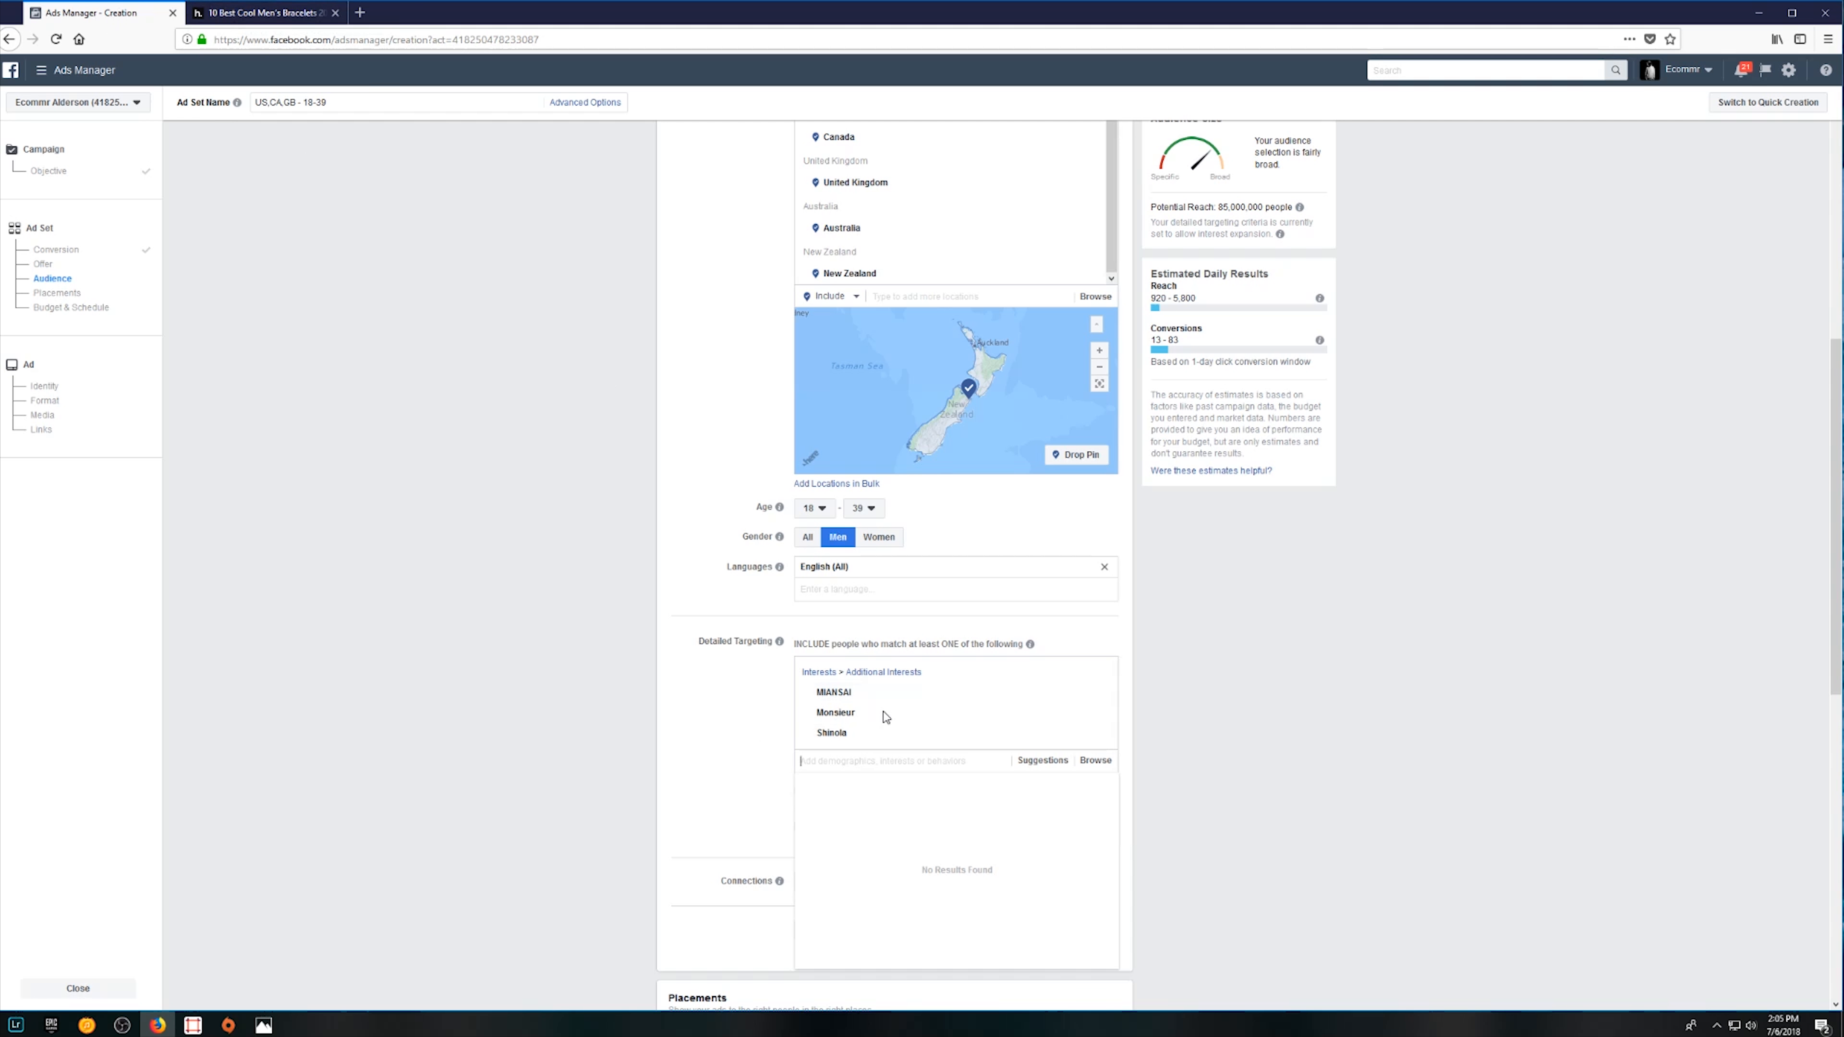
left_click(225, 10)
scroll(712, 490, "down", 2)
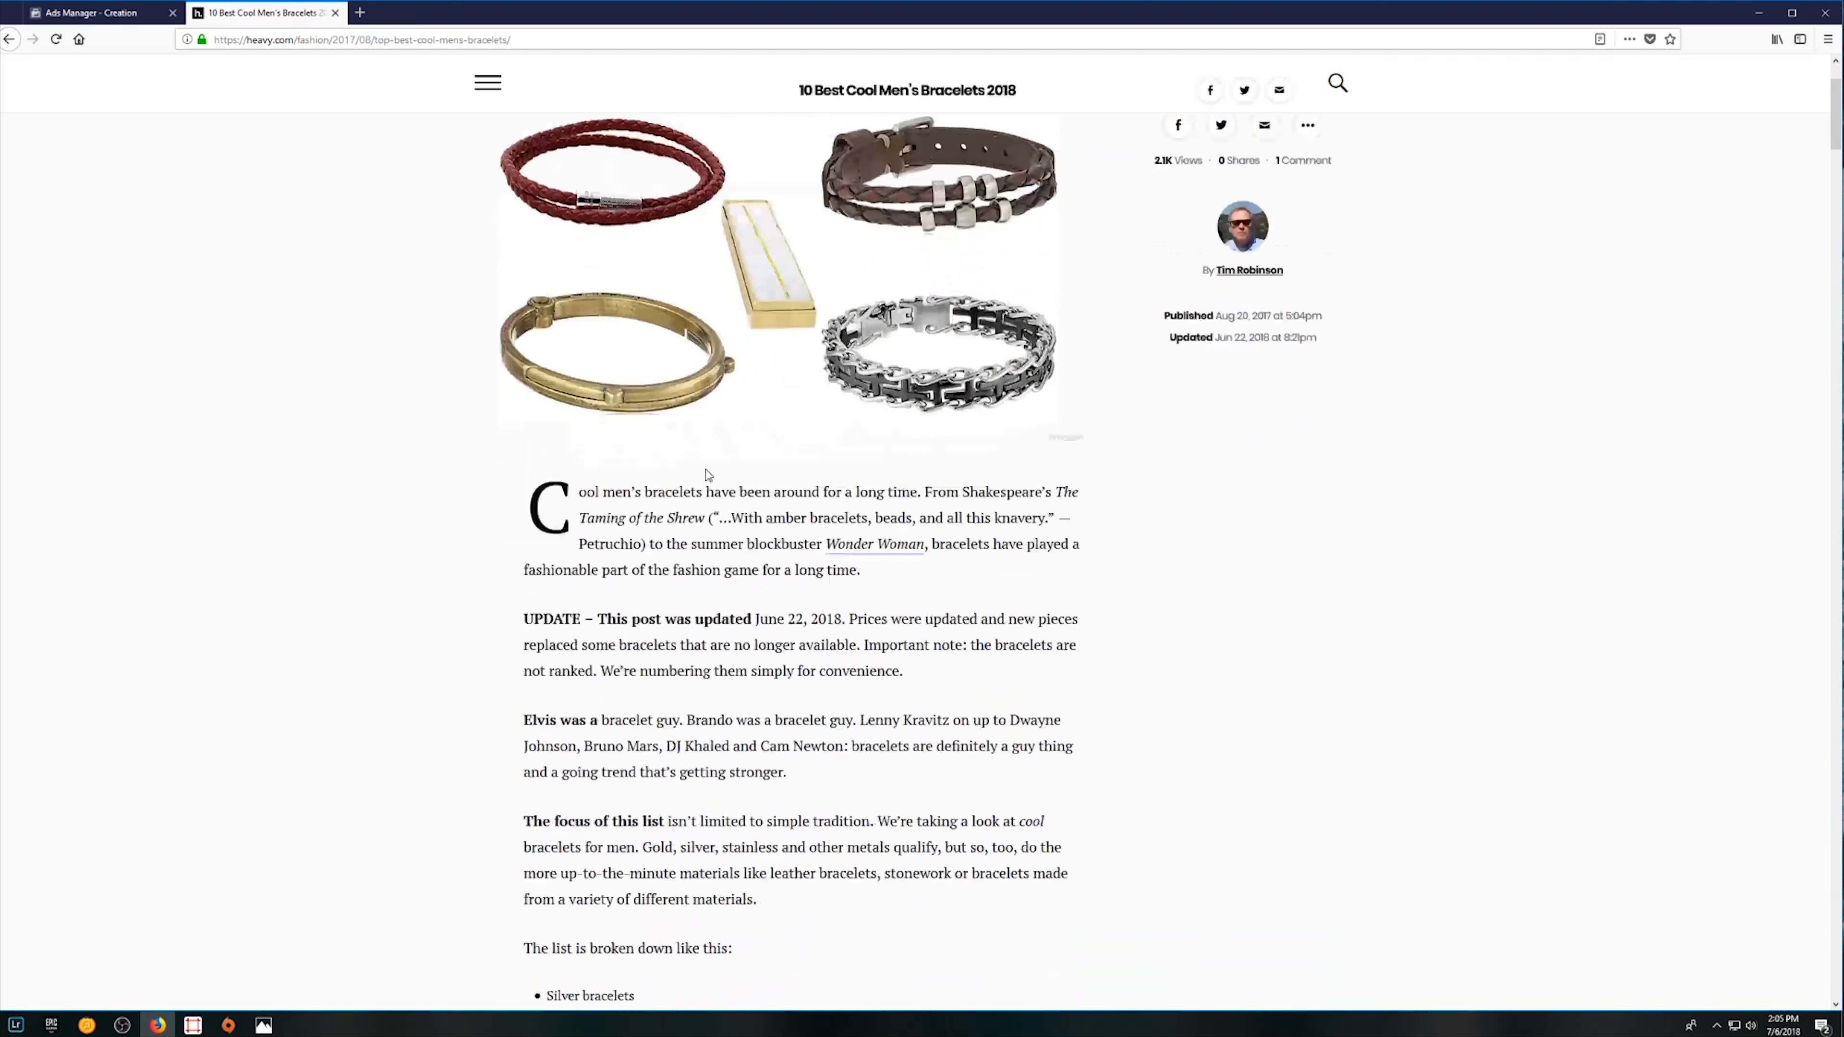
scroll(706, 472, "down", 2)
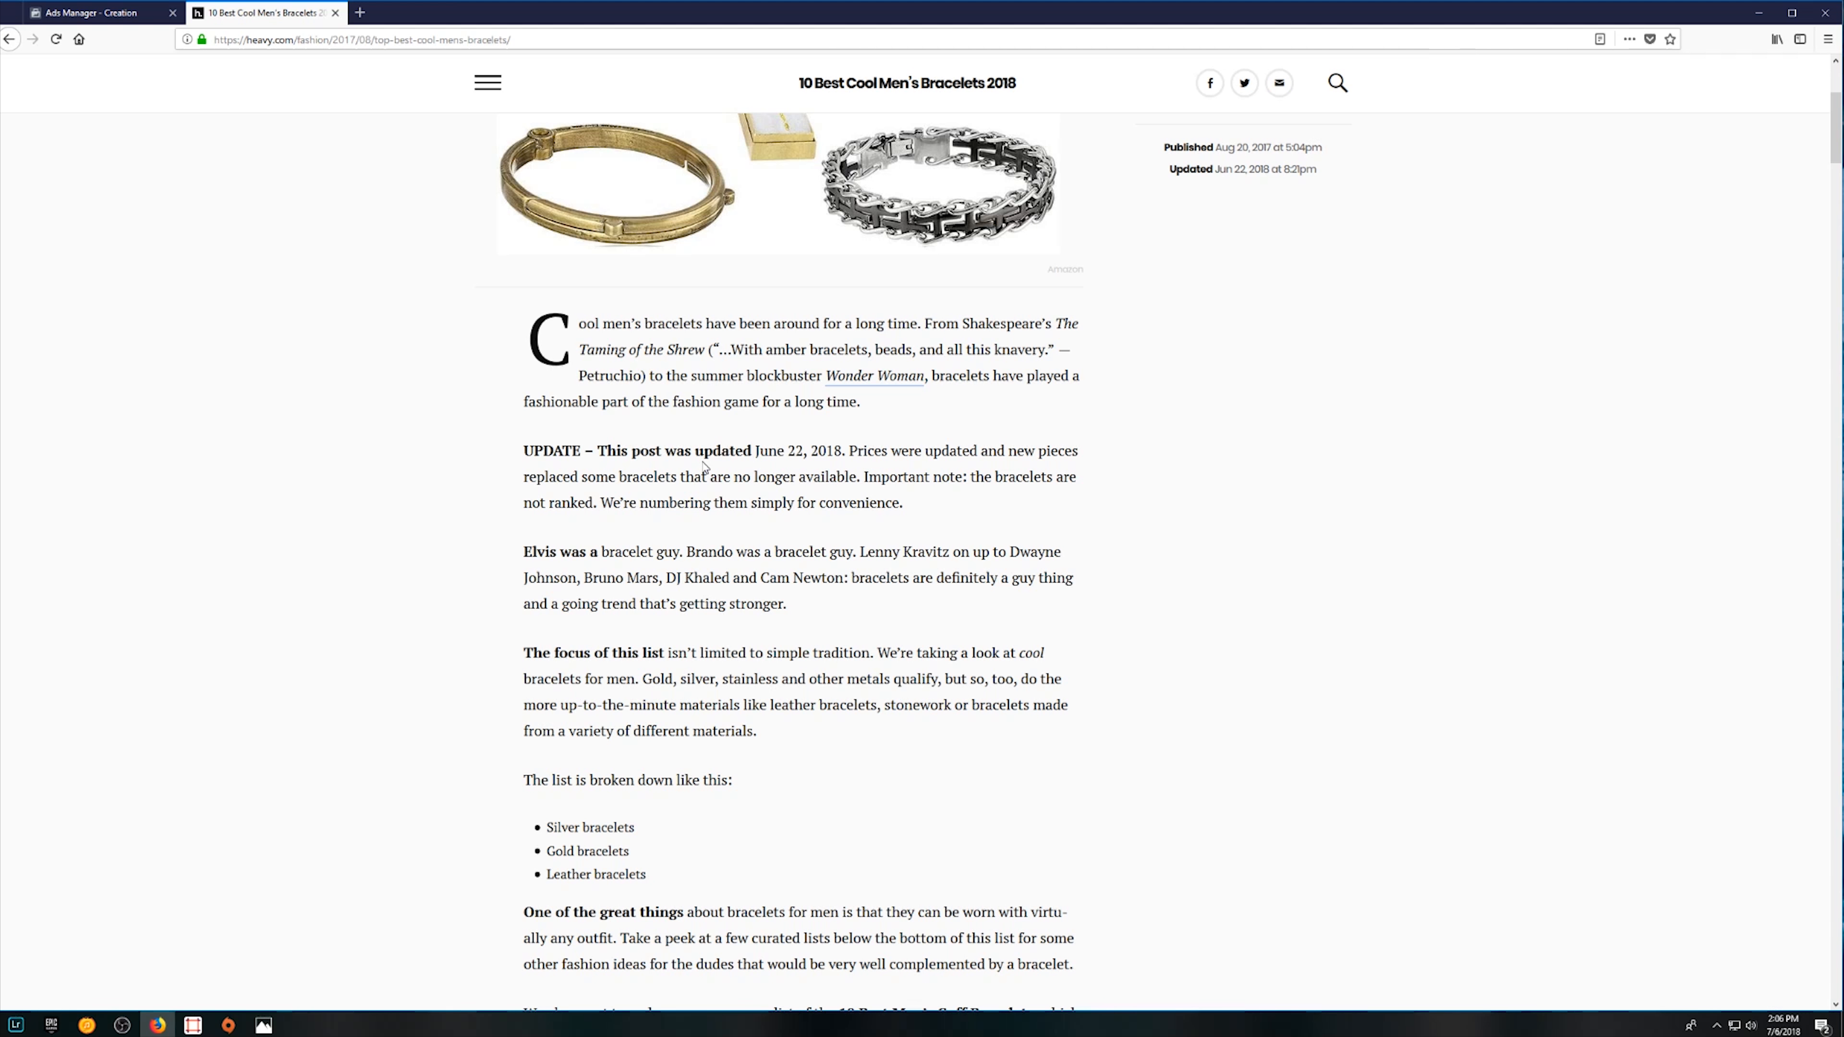
Return to the ad set and switch its placements from automatic to Edit Placements
key("ctrl+Tab")
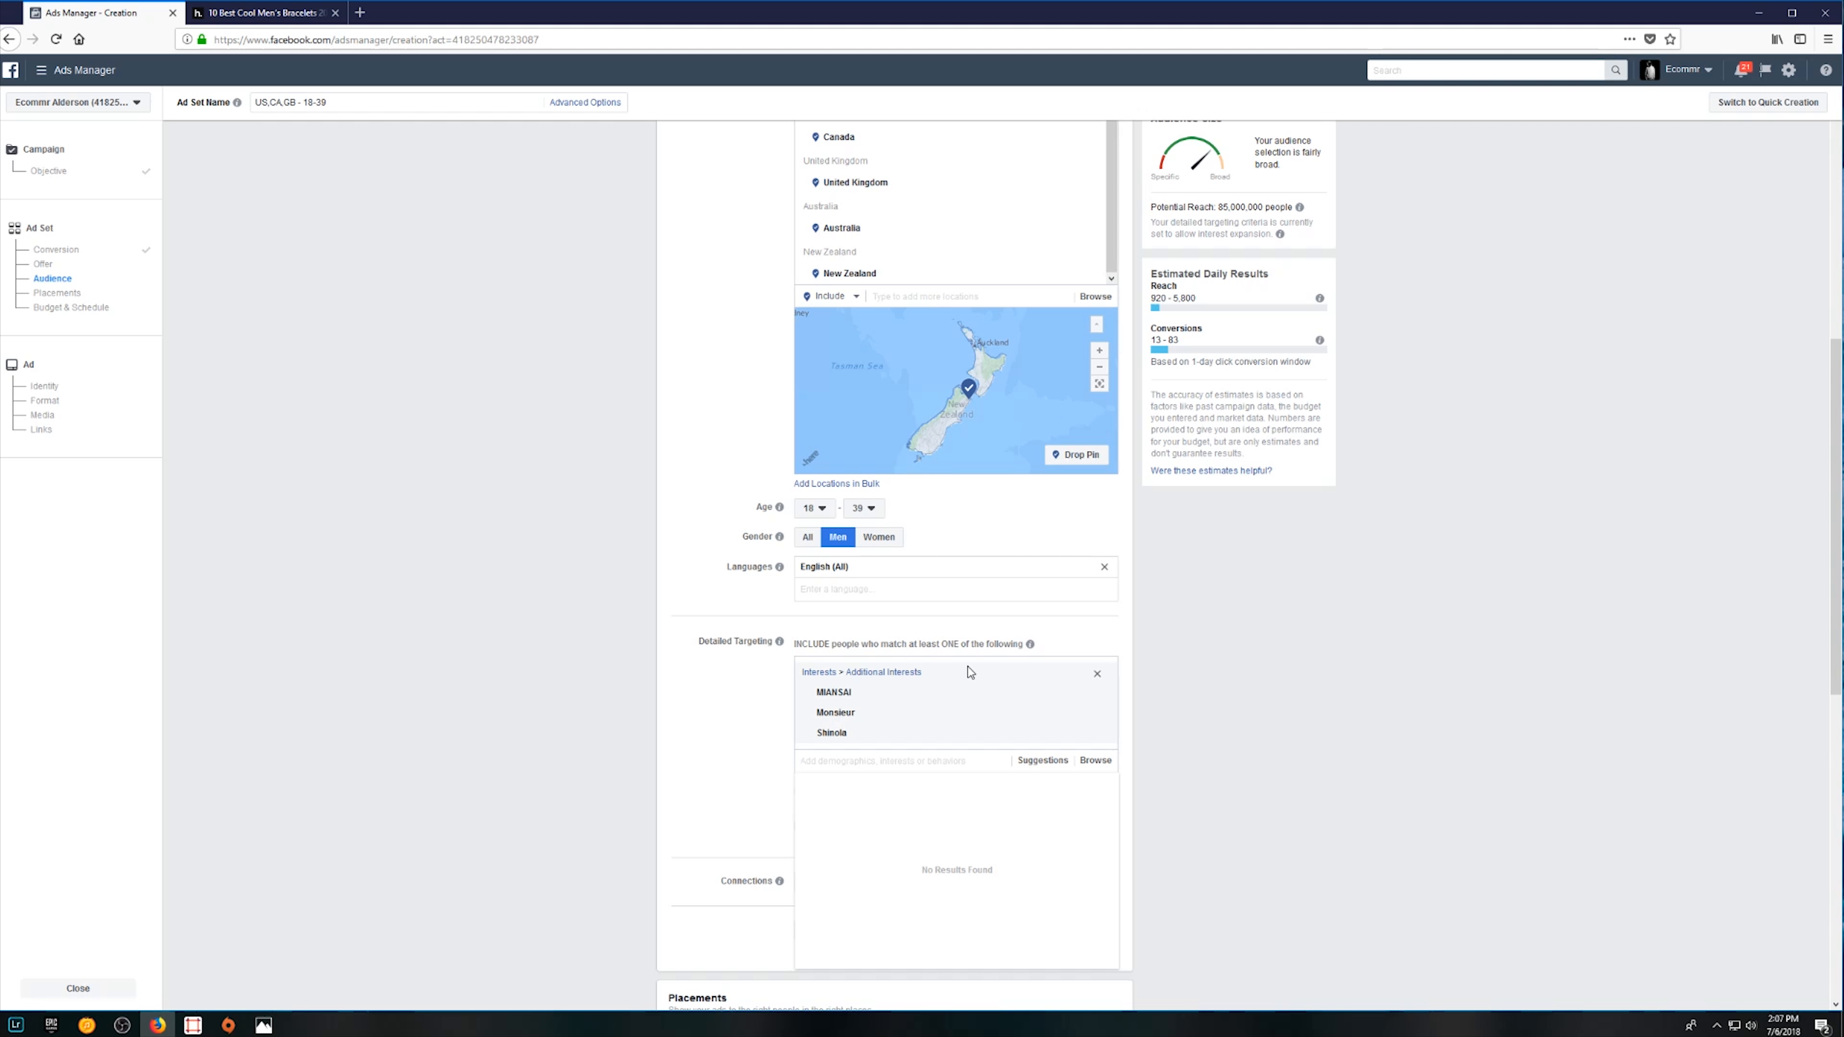
left_click(749, 643)
scroll(749, 690, "down", 5)
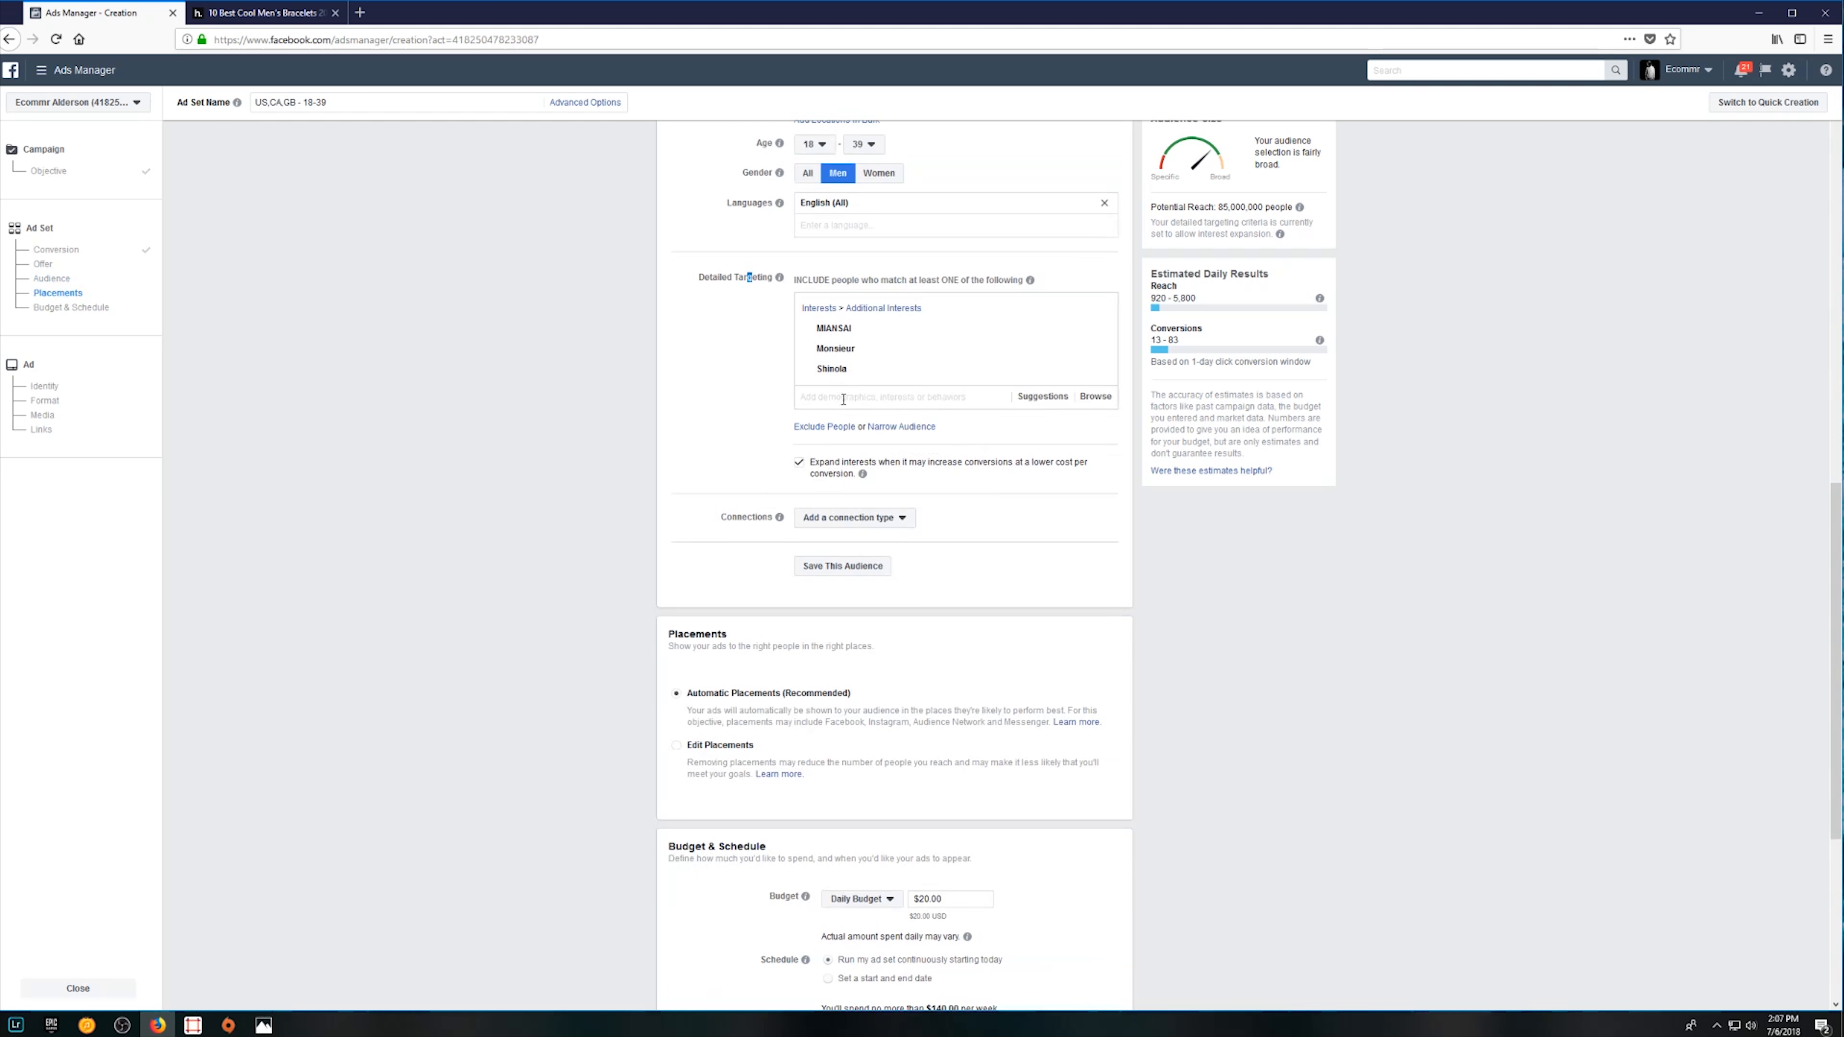
scroll(819, 423, "down", 2)
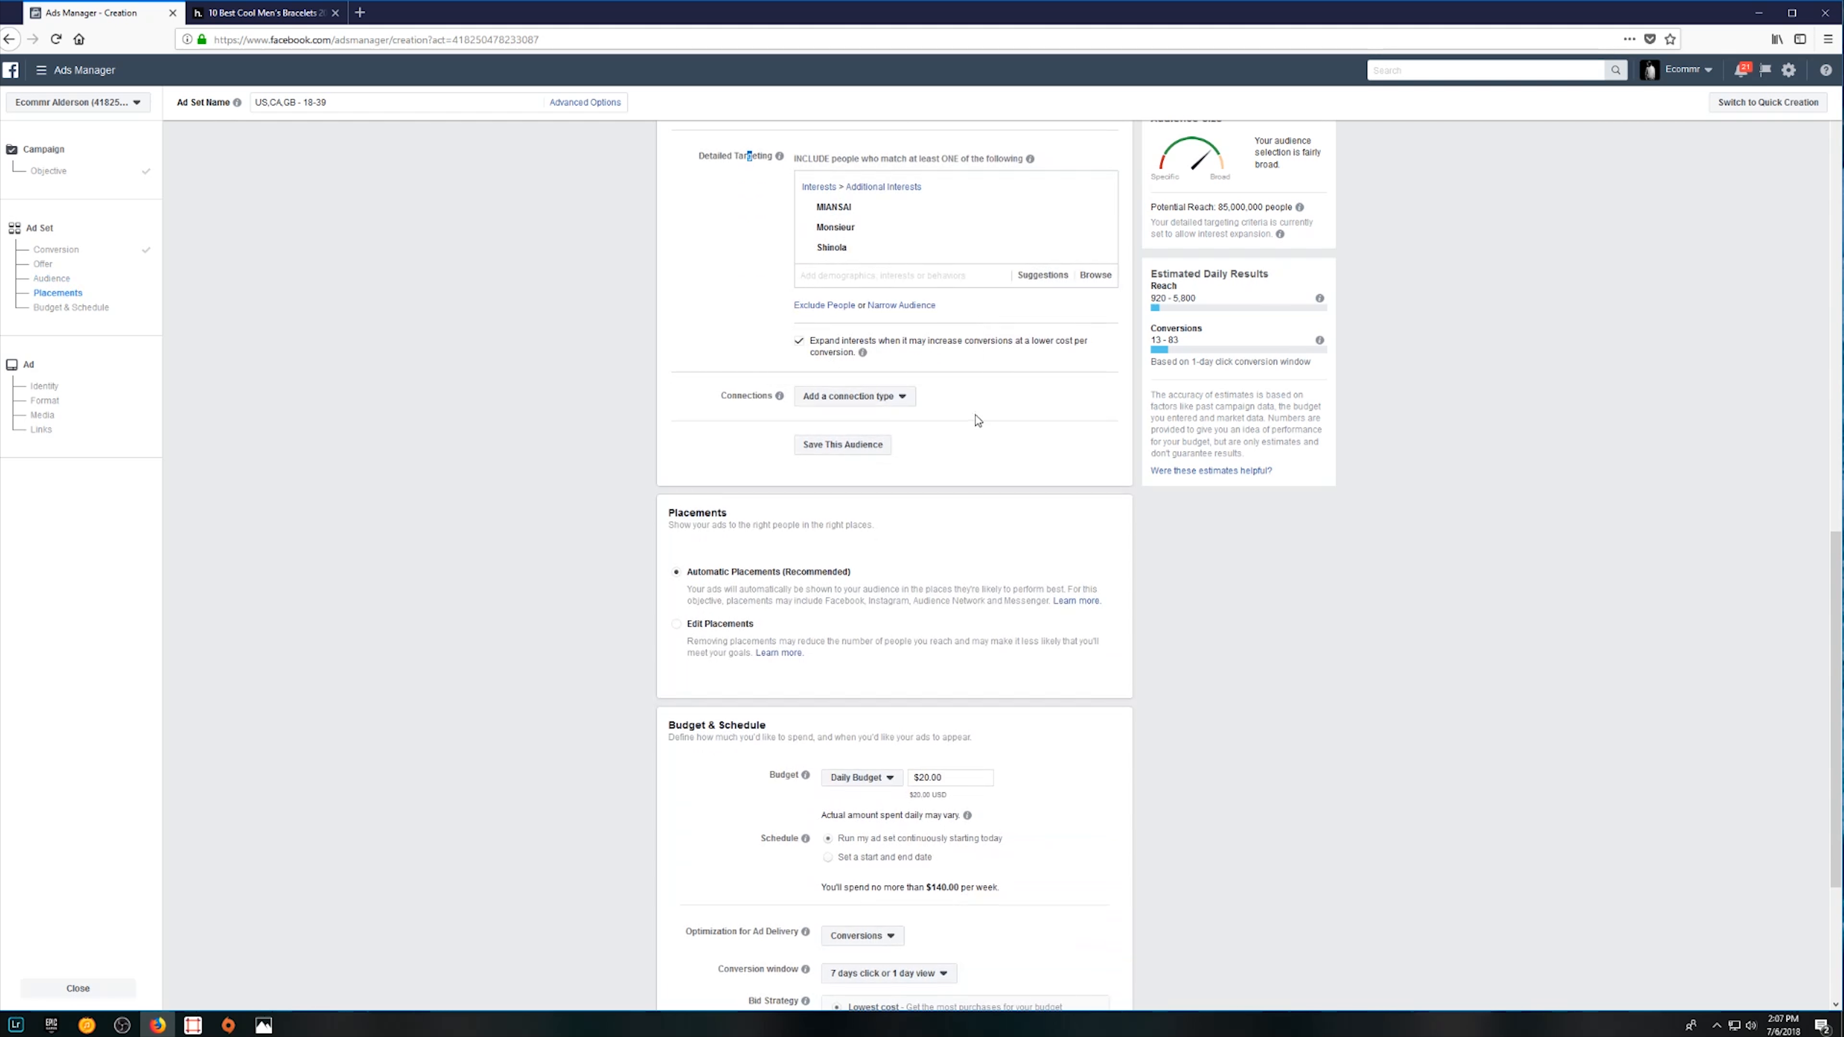
scroll(992, 444, "up", 3)
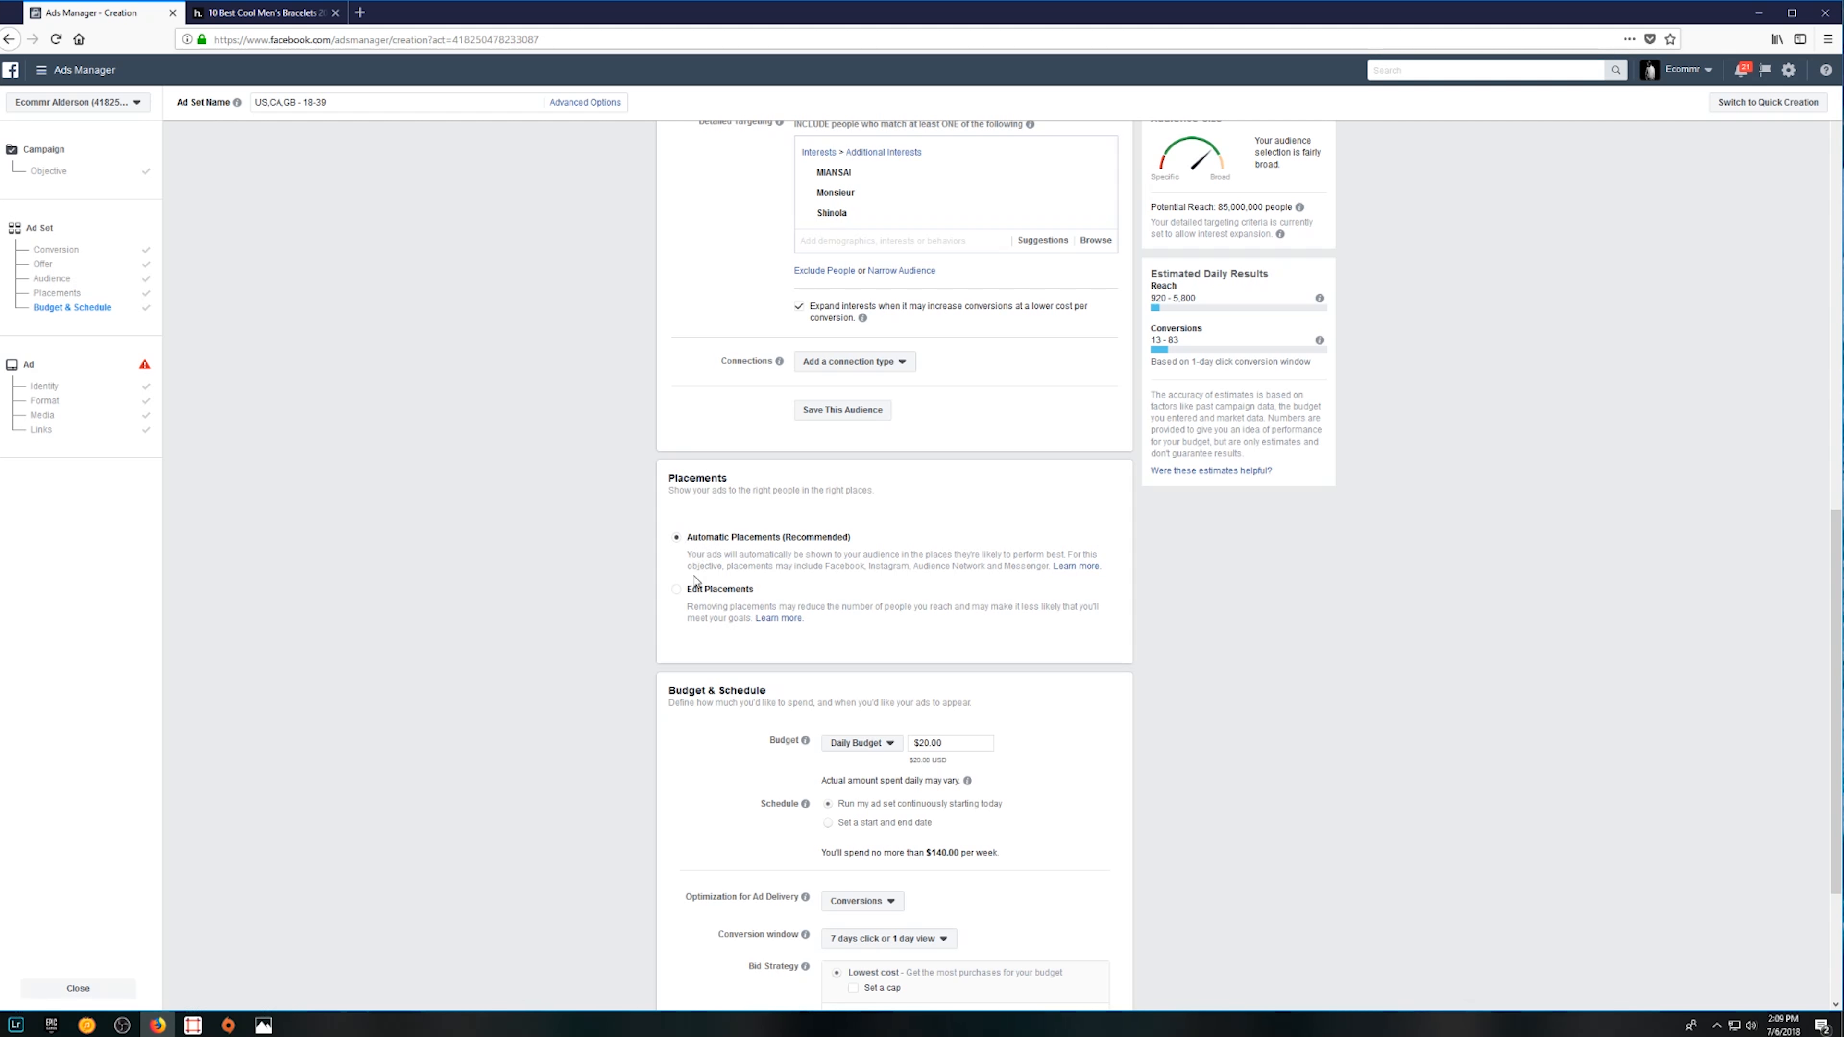
left_click(675, 589)
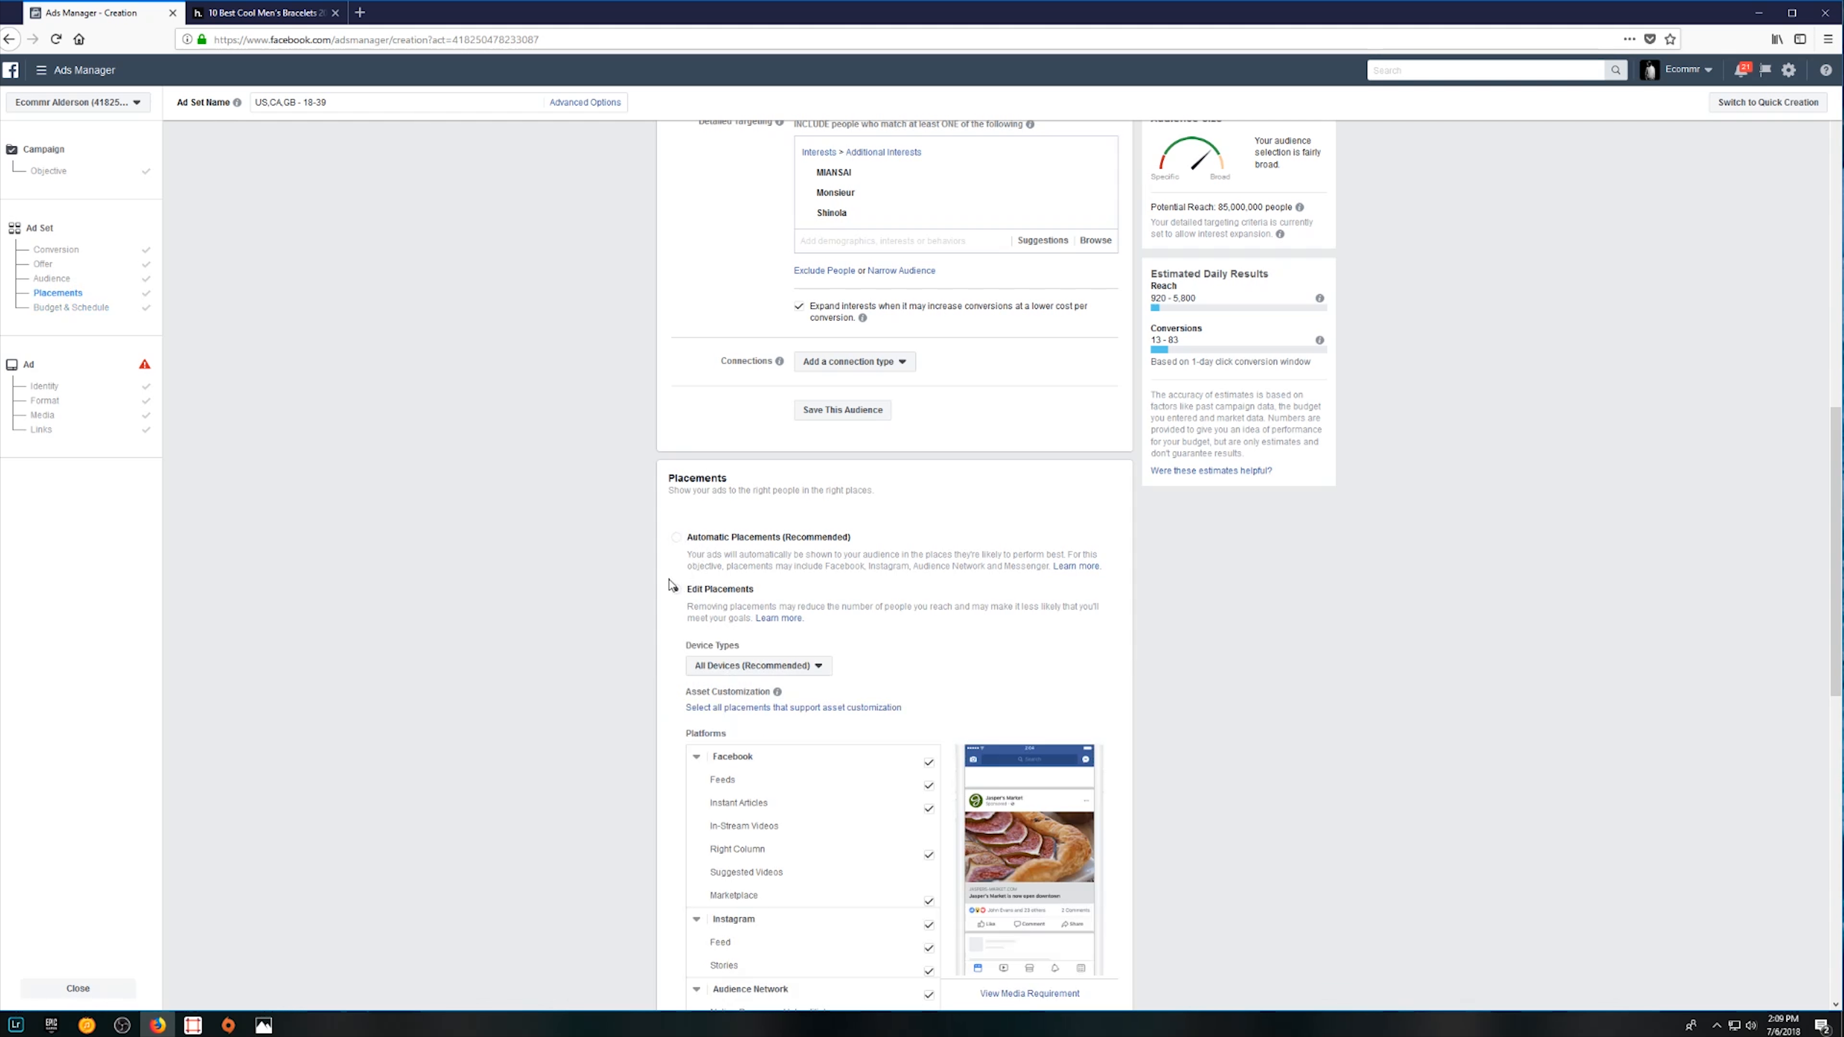
scroll(811, 602, "down", 2)
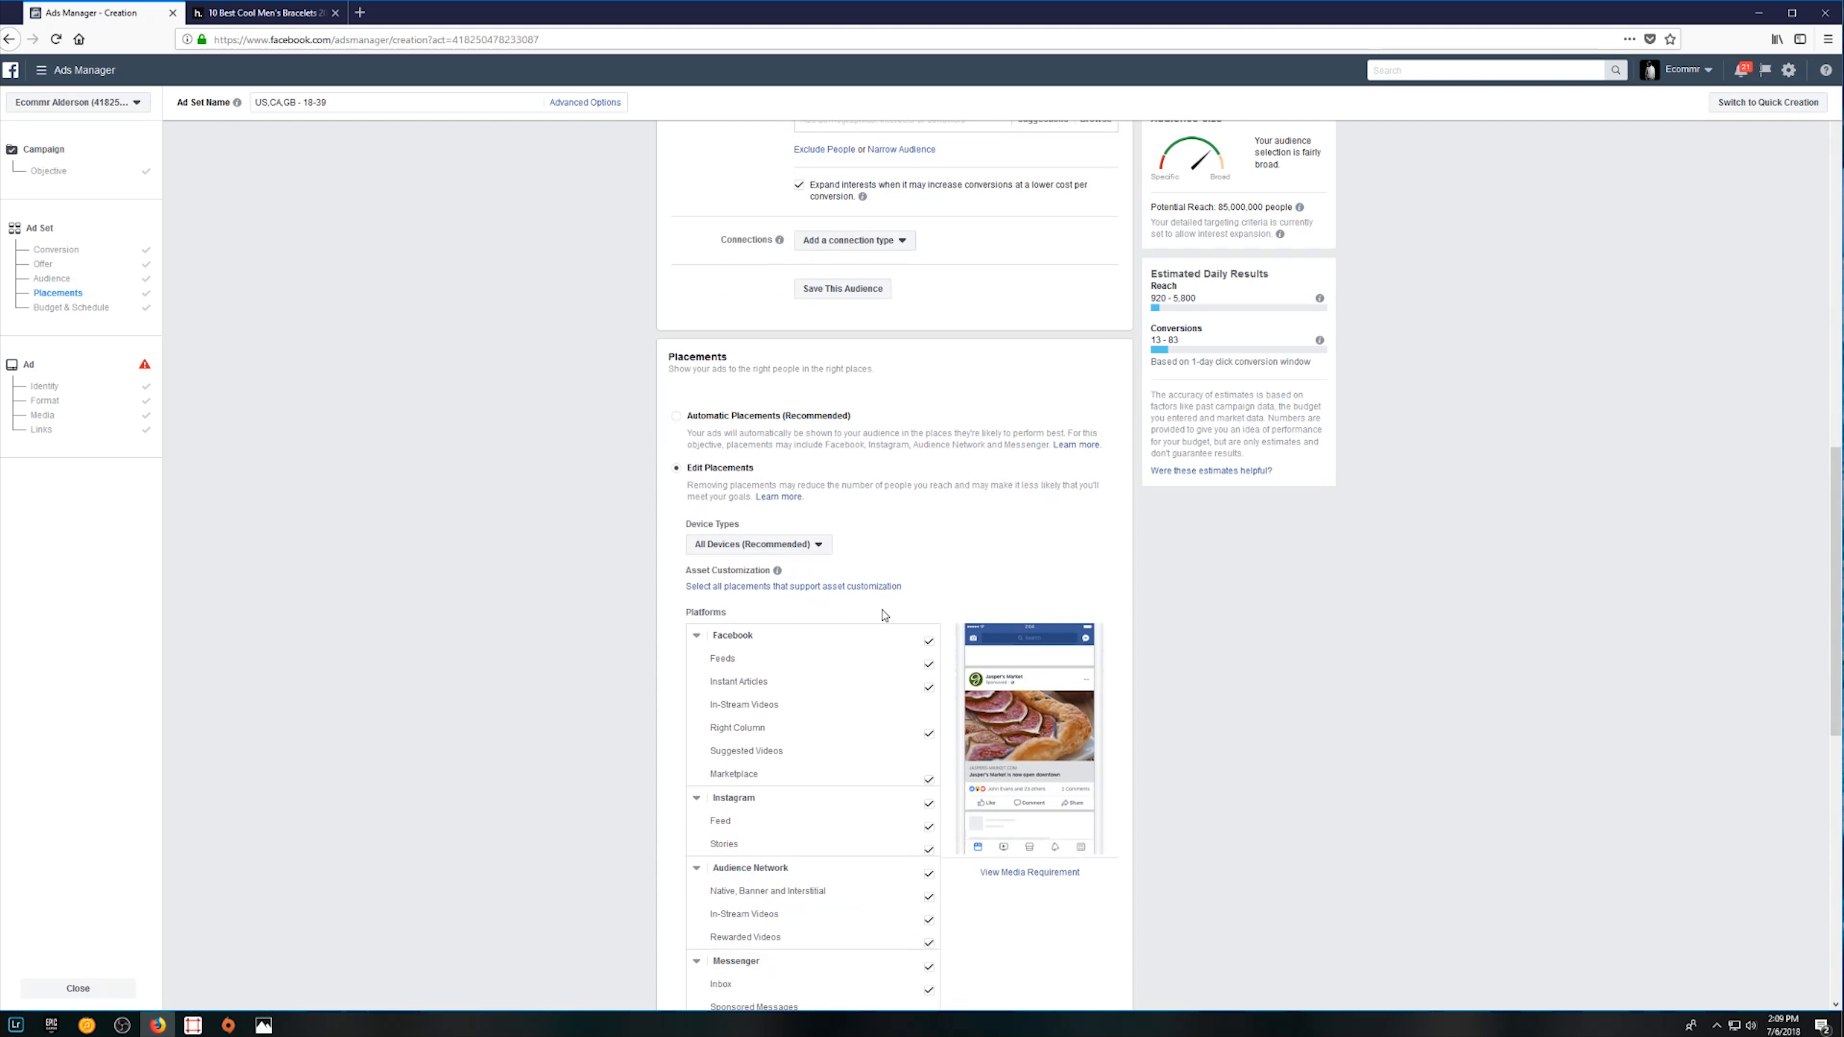
Exclude Facebook, Audience Network, Messenger and Instagram Stories from the platforms, keeping only the Instagram Feed placement
left_click(929, 644)
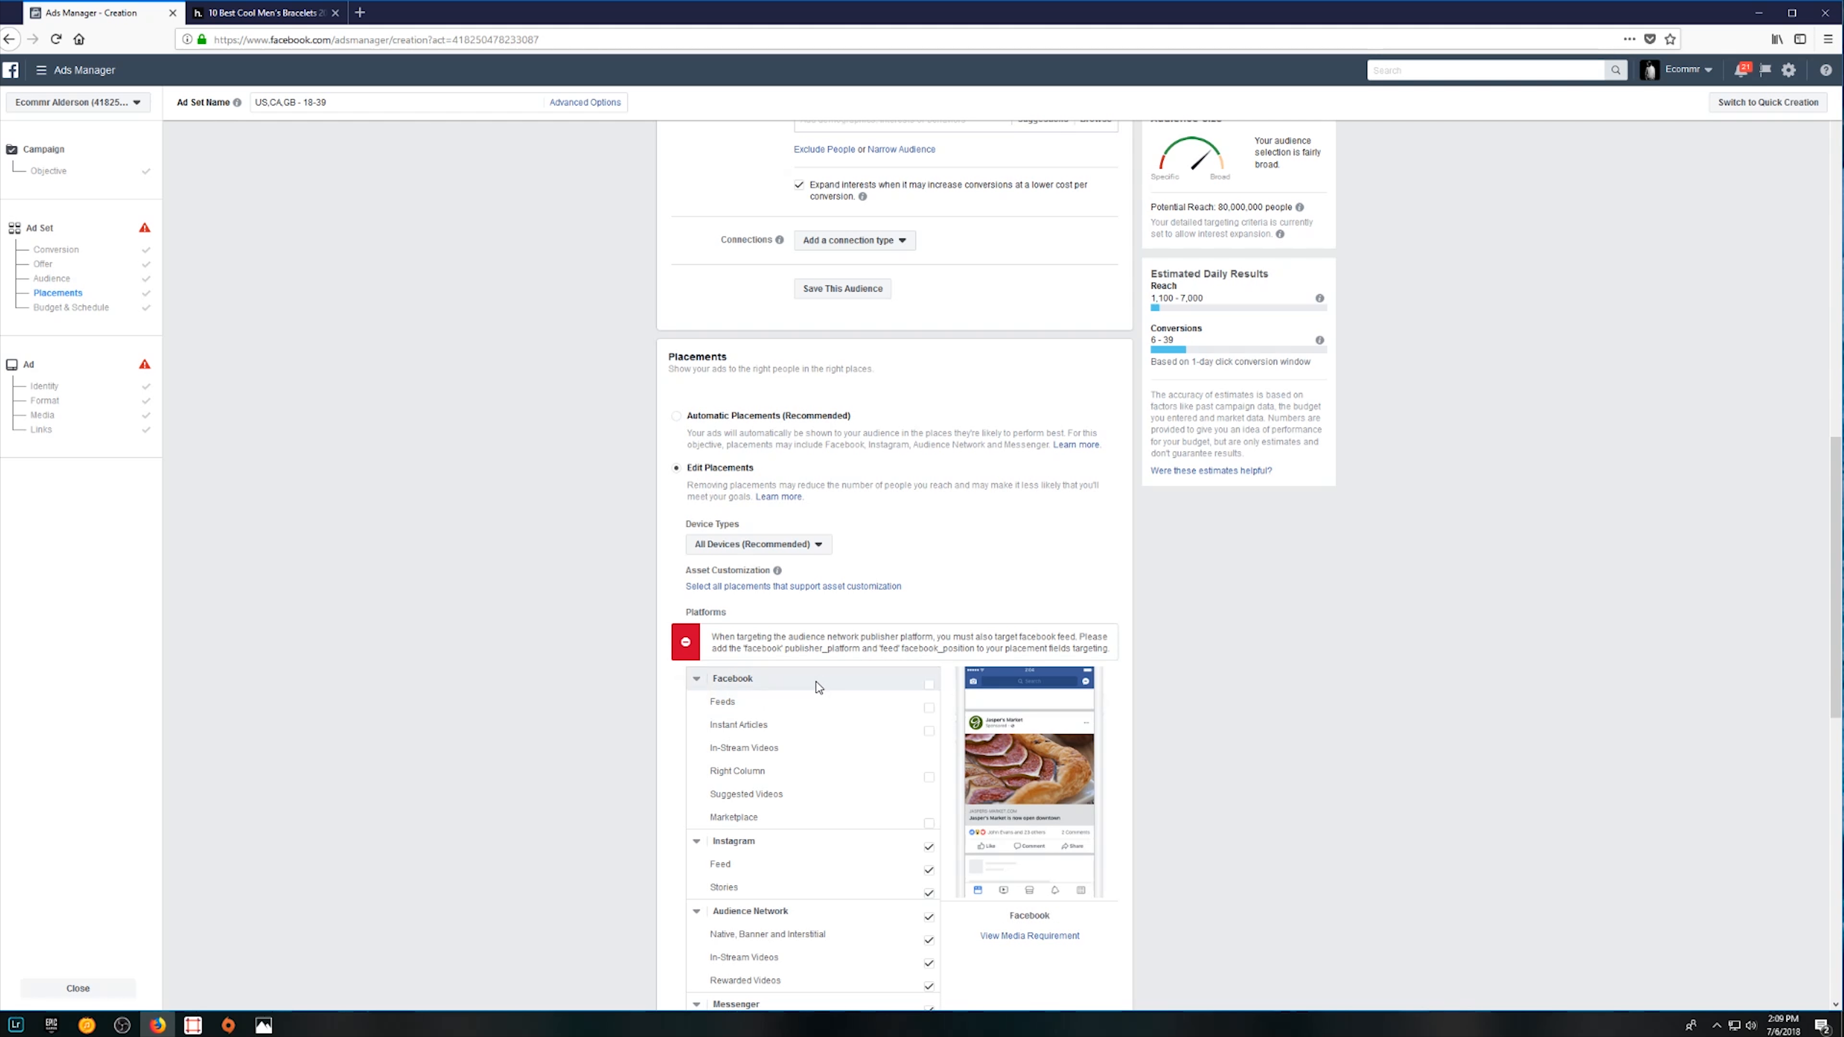
scroll(820, 678, "down", 1)
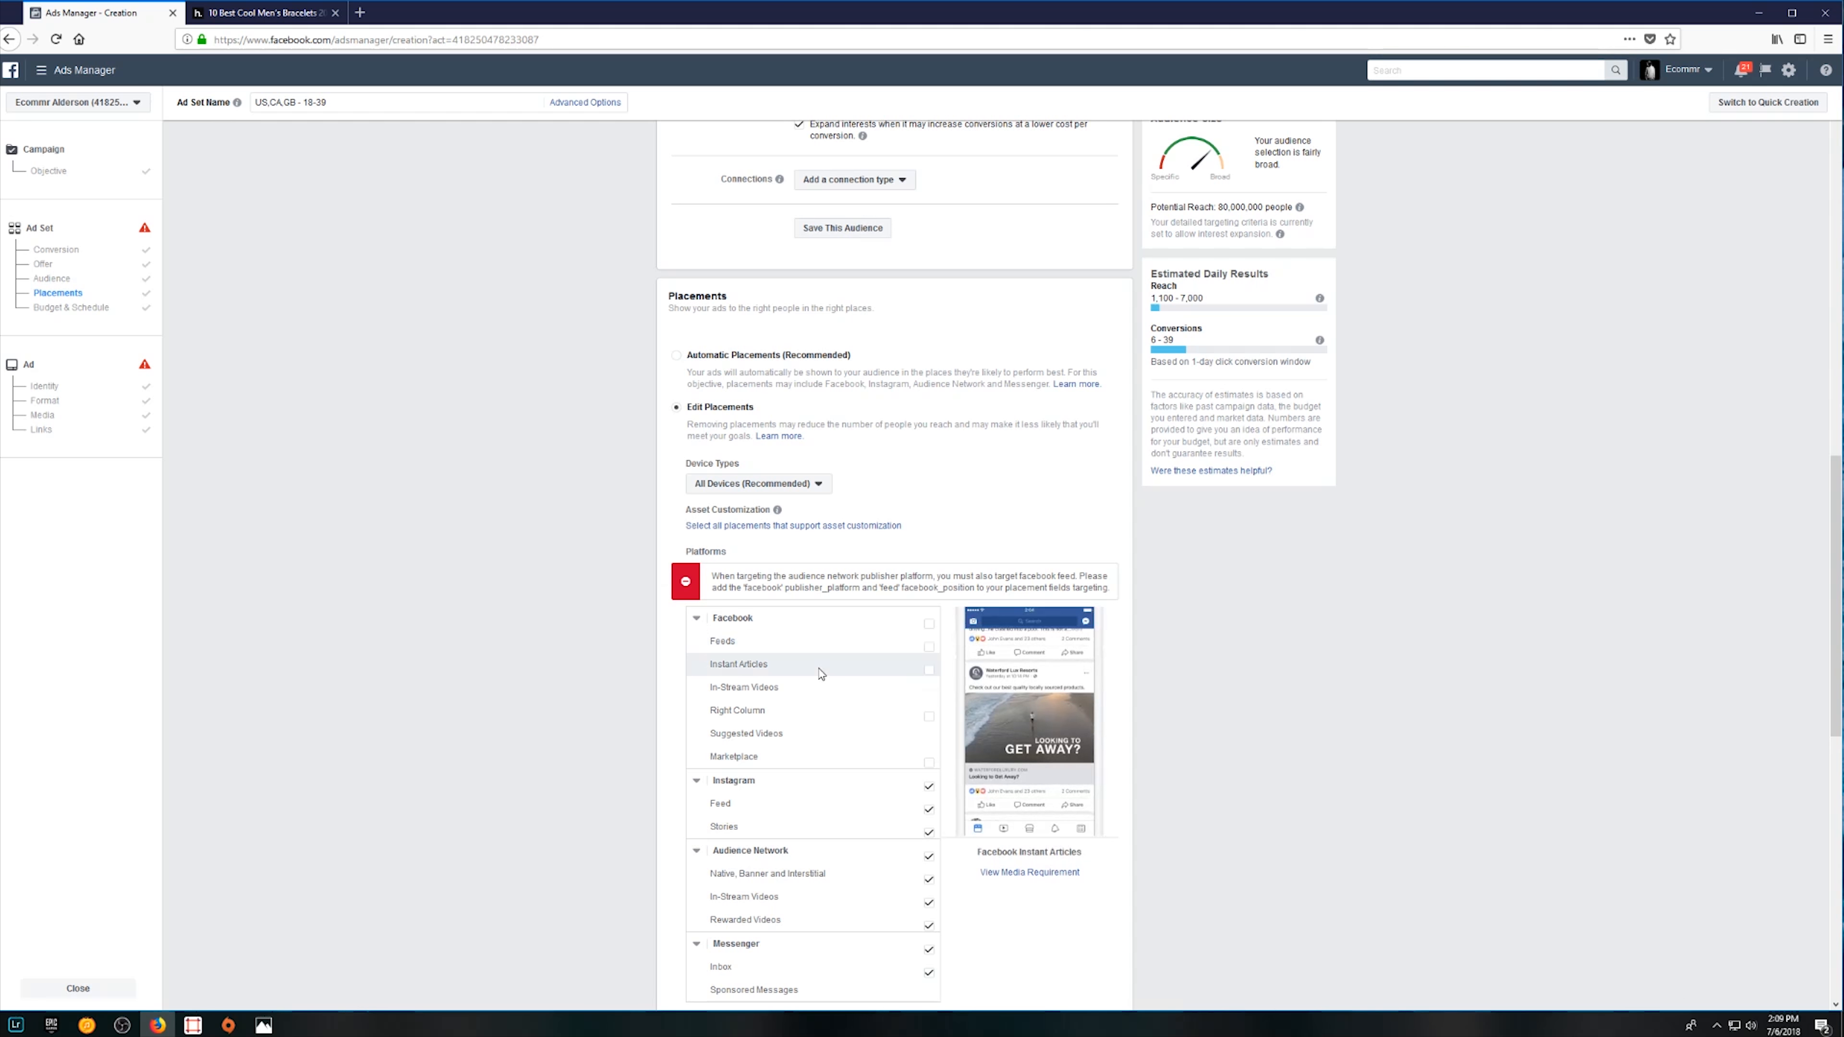
scroll(817, 686, "down", 1)
scroll(817, 687, "down", 1)
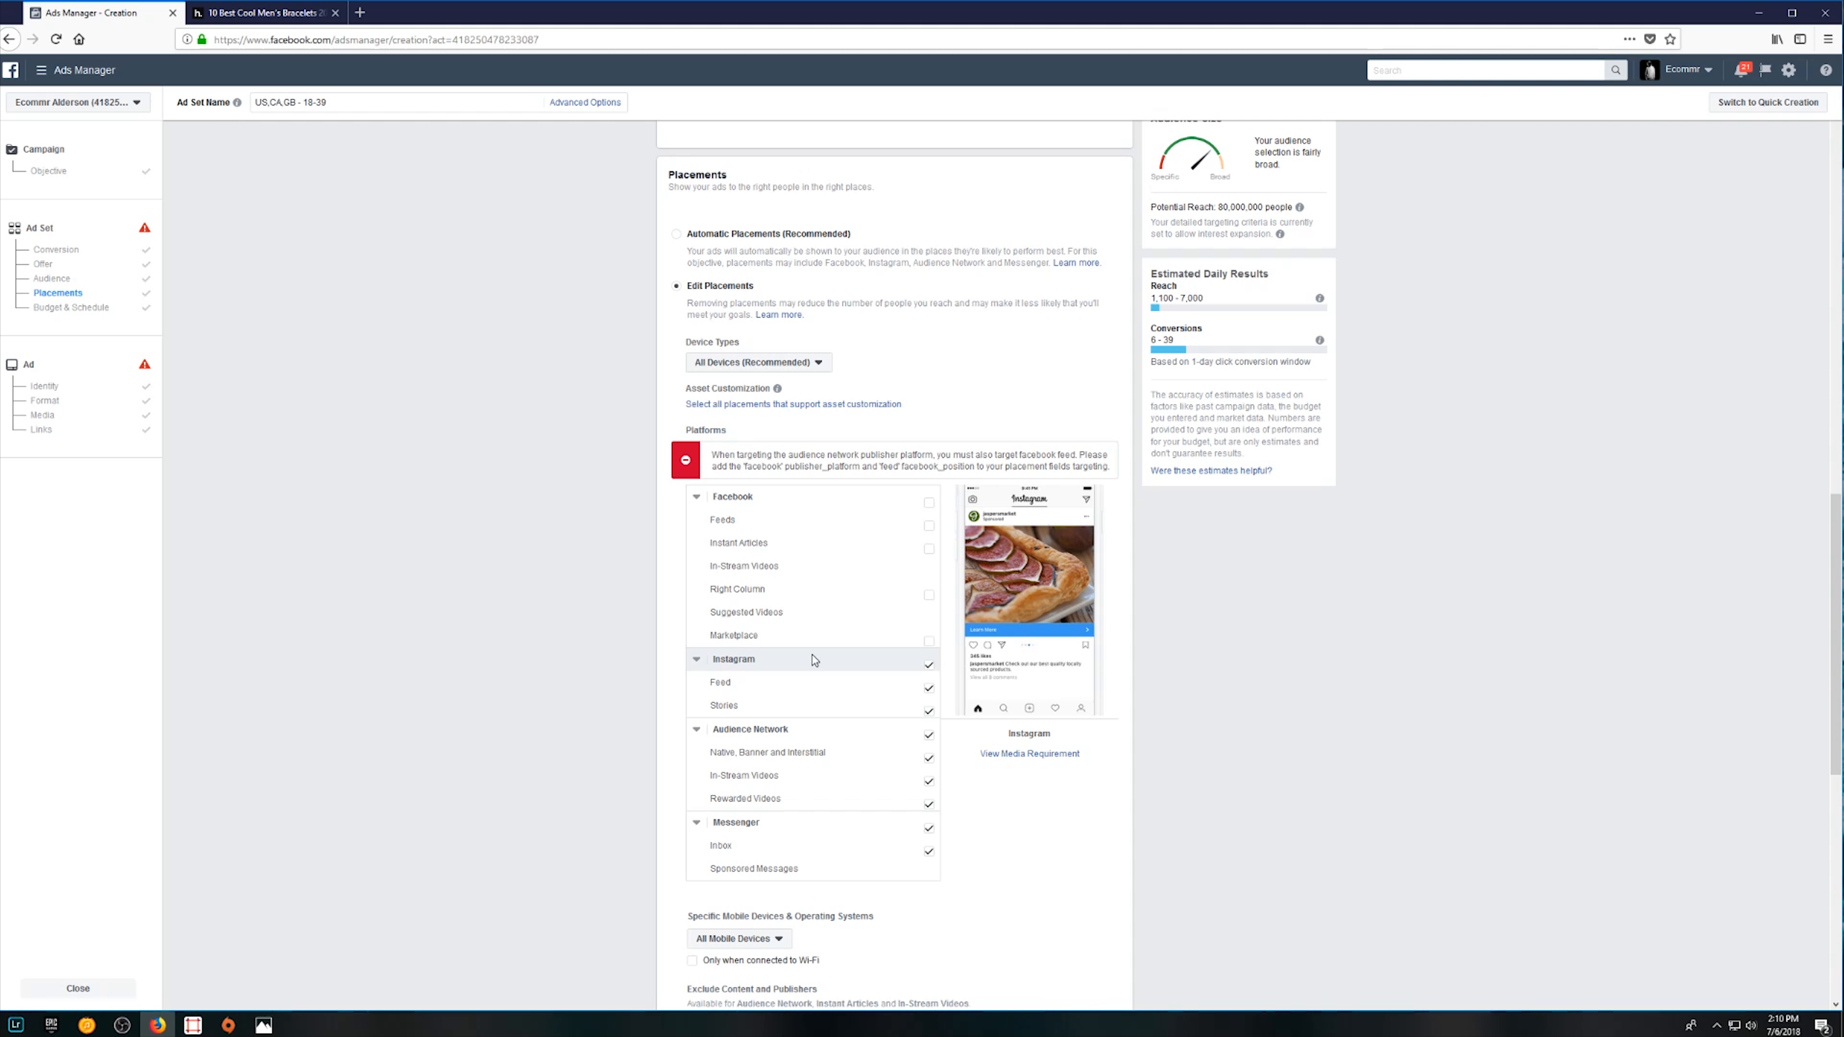
left_click(928, 737)
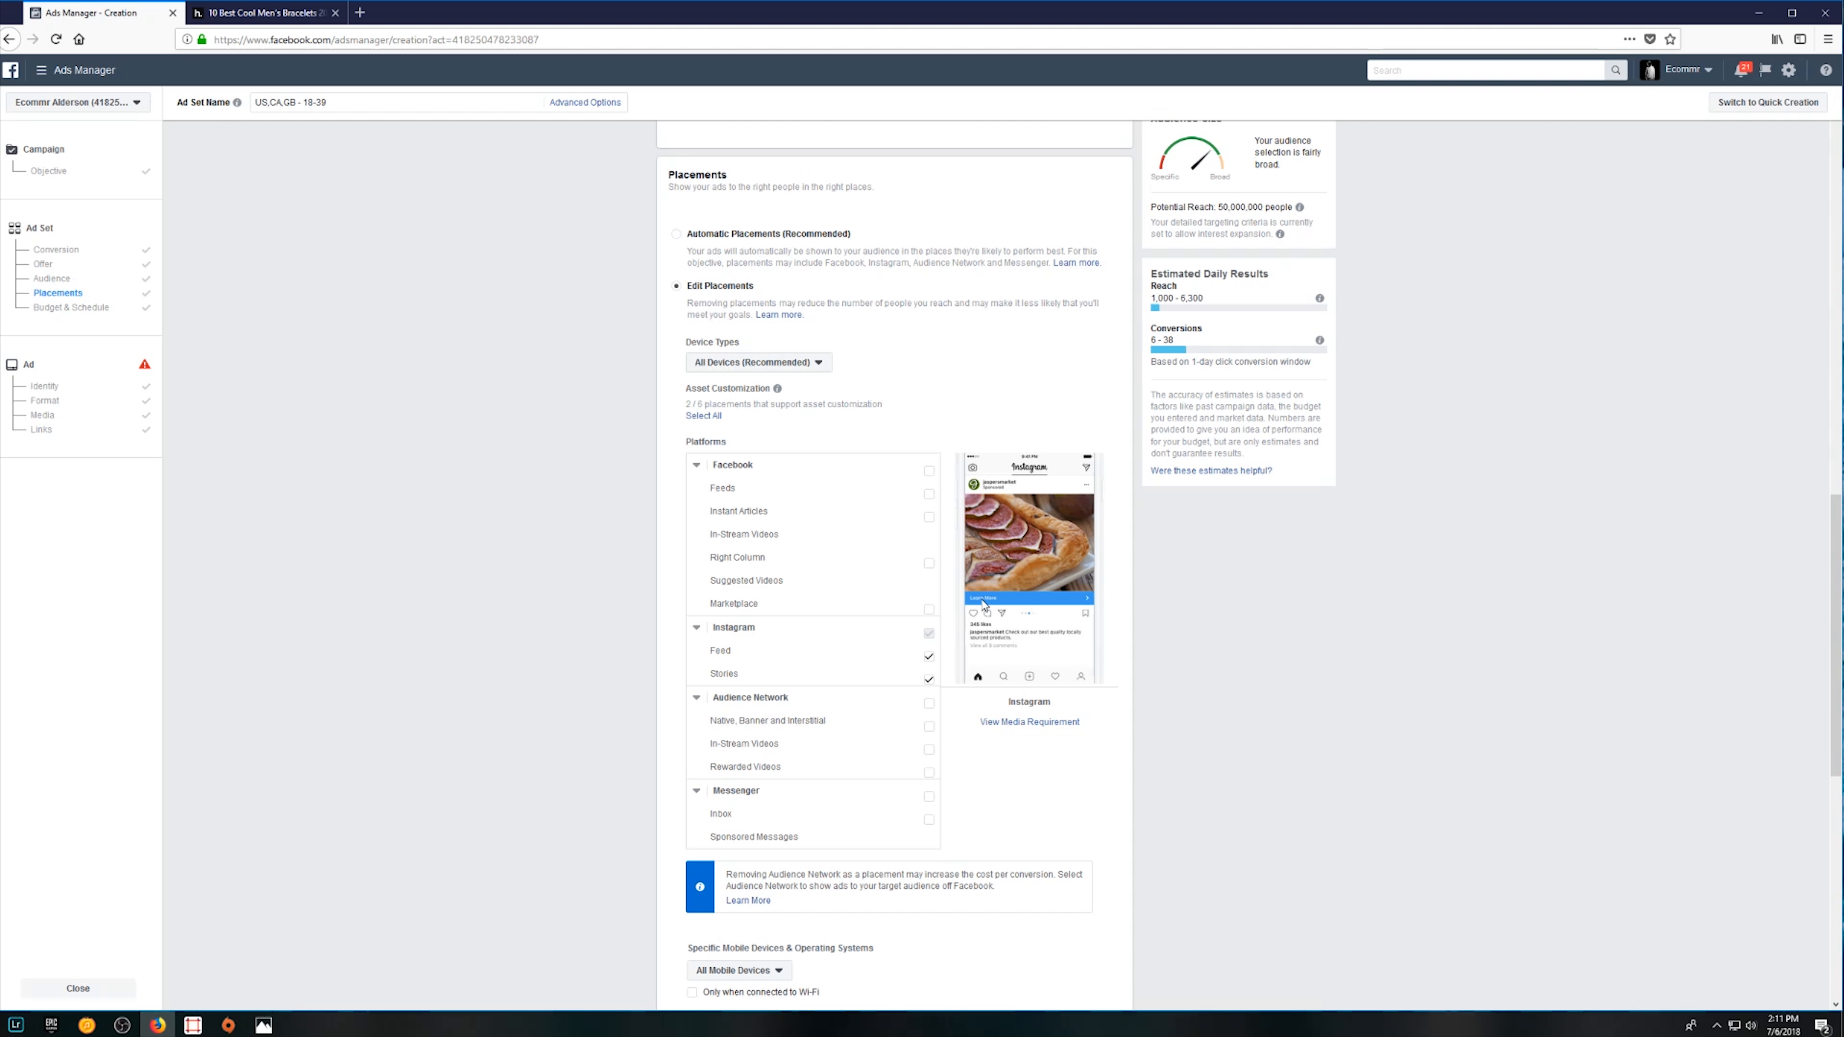
scroll(984, 602, "up", 1)
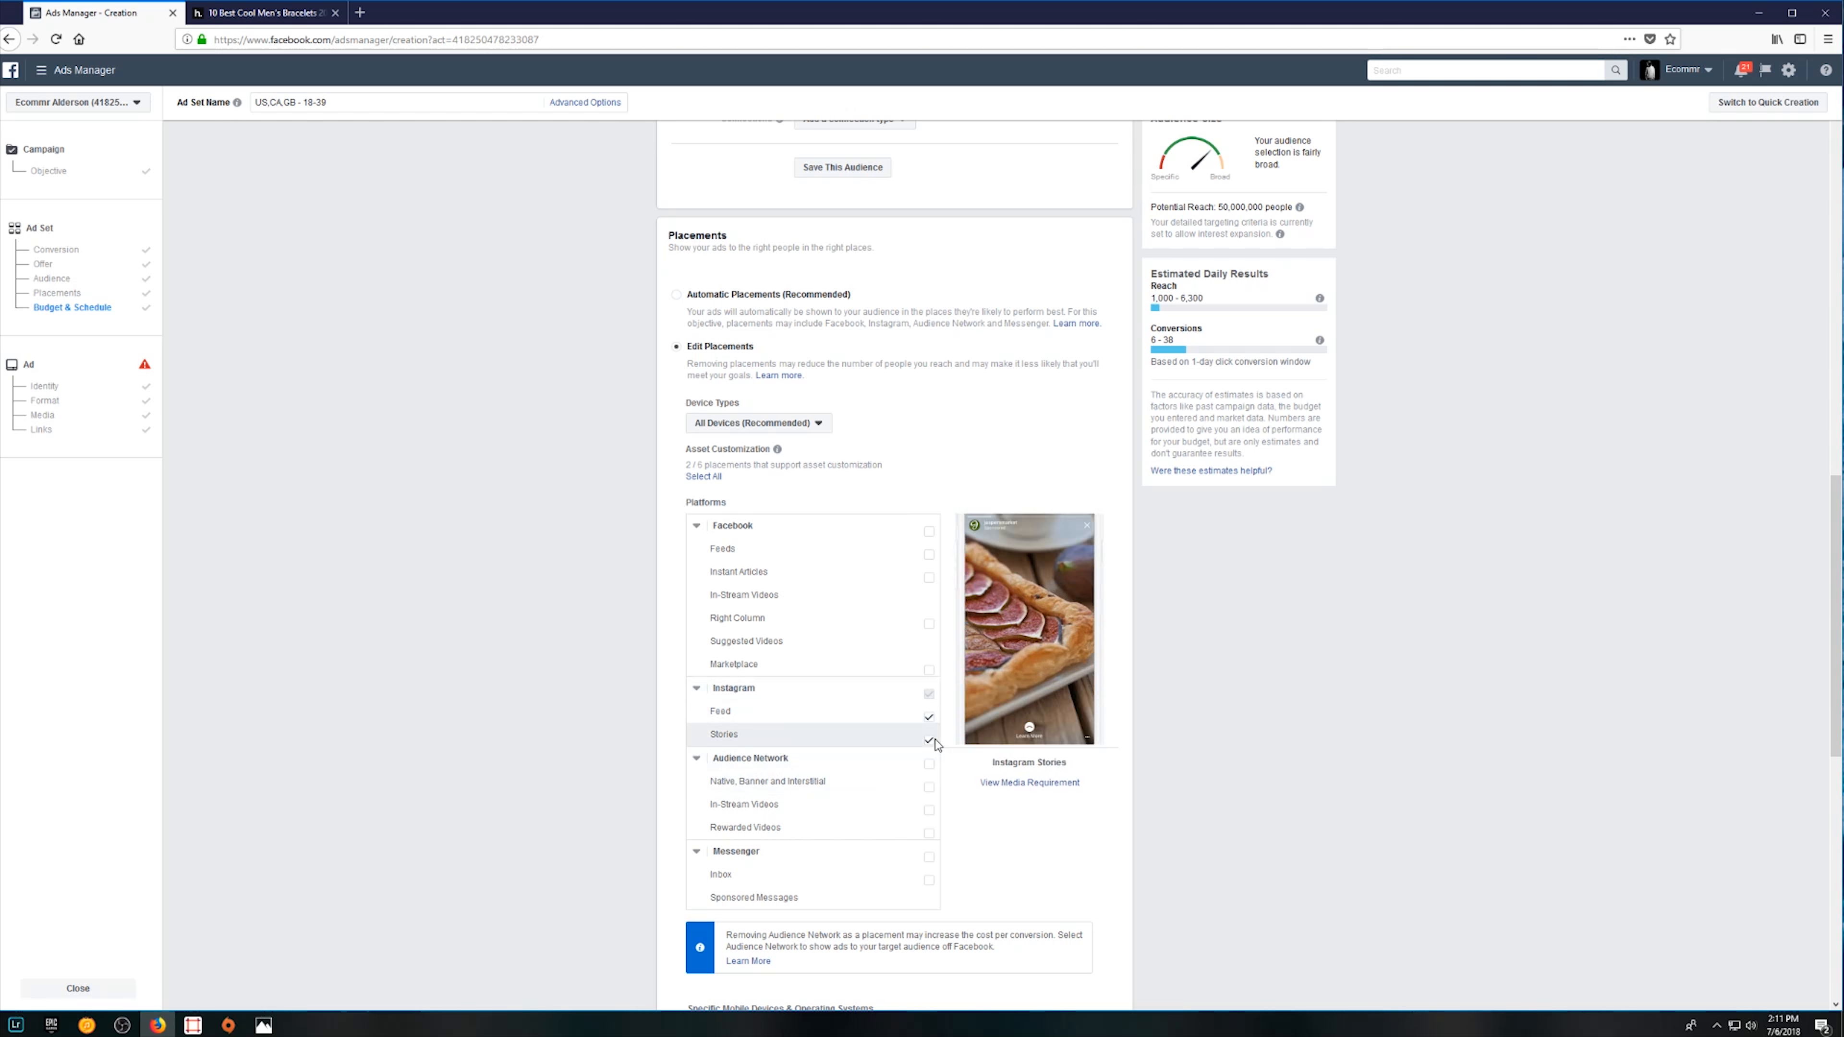
left_click(929, 740)
Set the ad set's daily budget to $5.00 and continue to the ad creation page
scroll(926, 735, "down", 6)
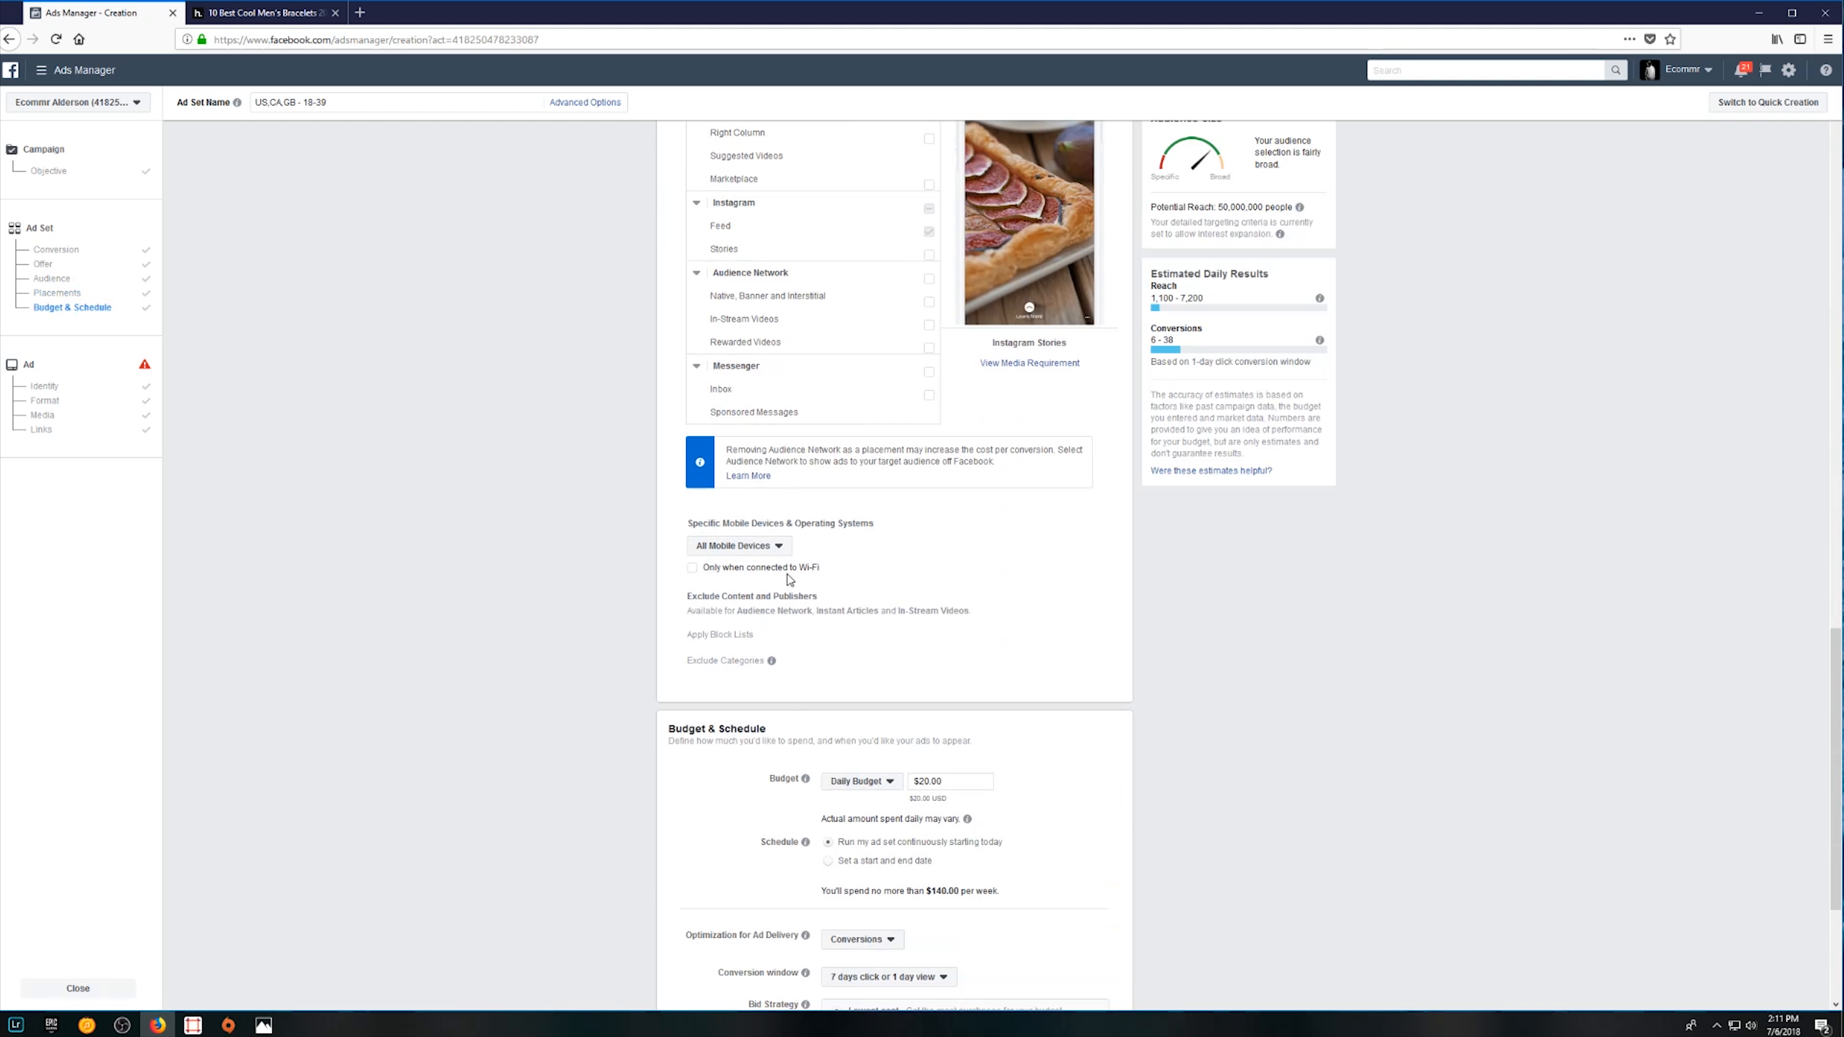
scroll(817, 665, "down", 4)
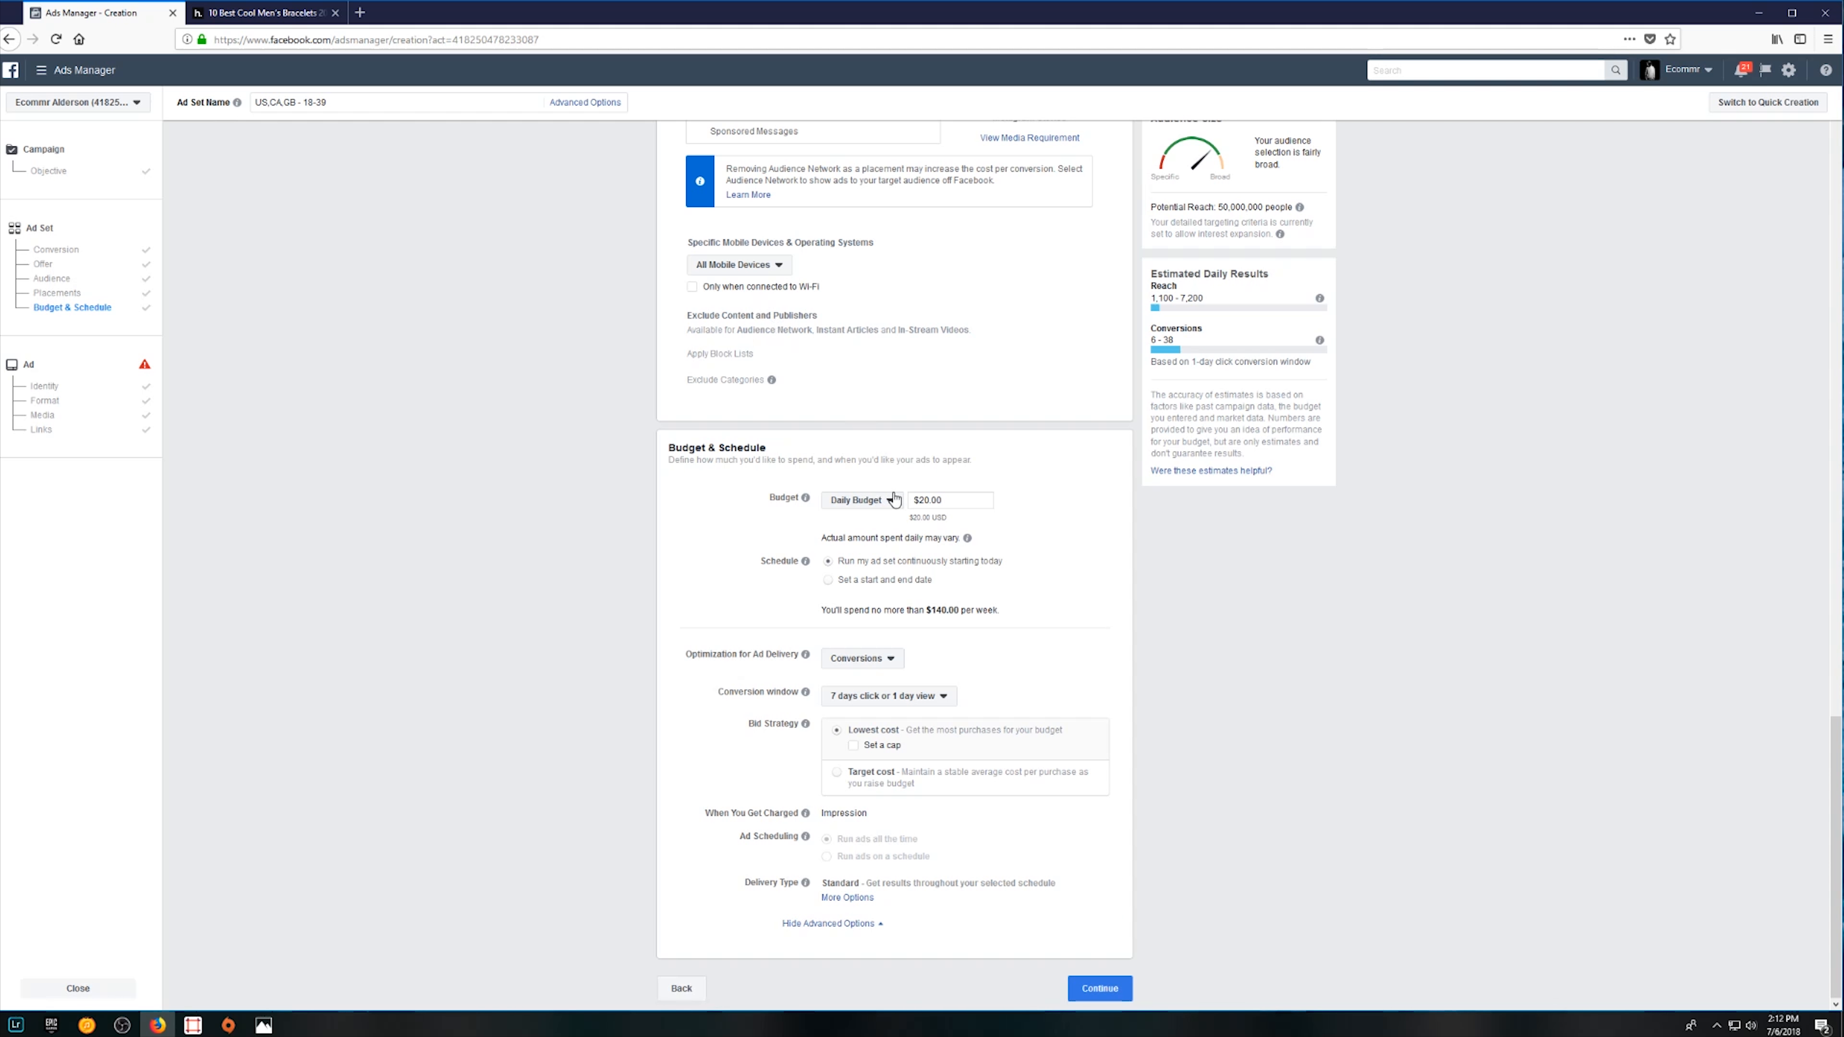
left_click(933, 500)
left_click(1026, 518)
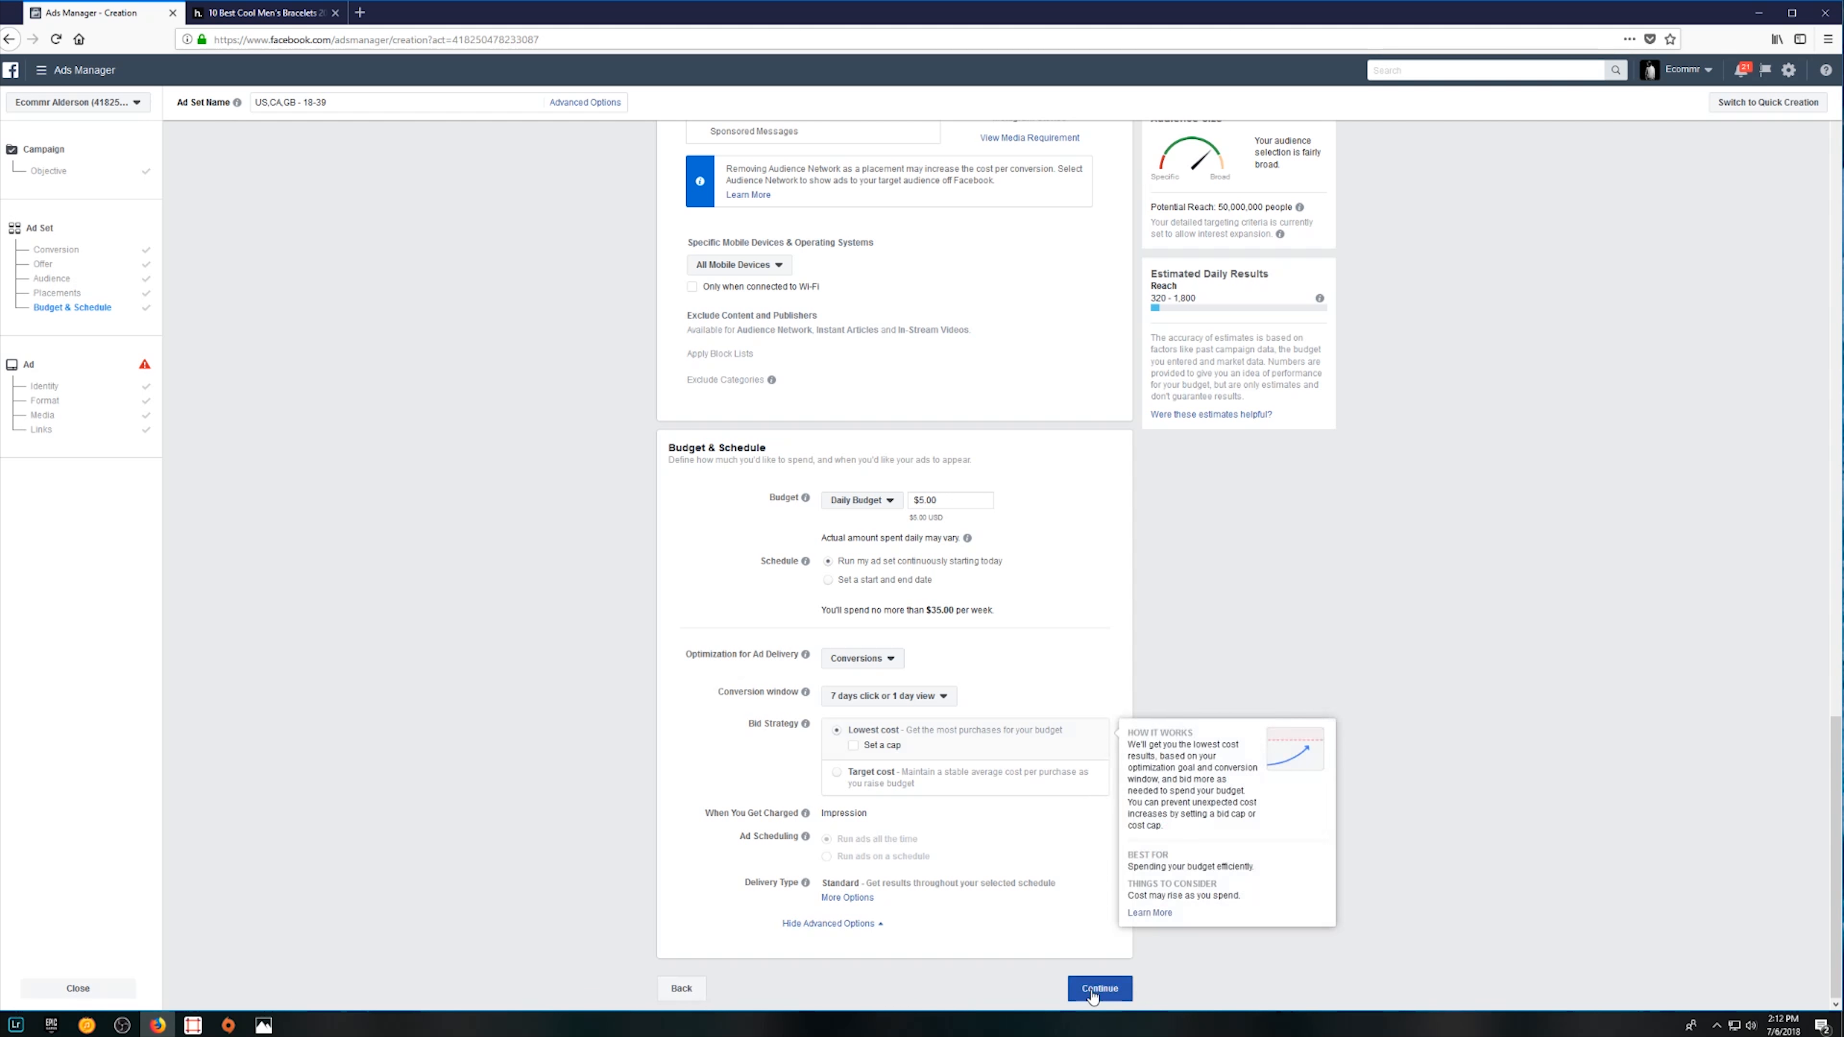
left_click(1098, 989)
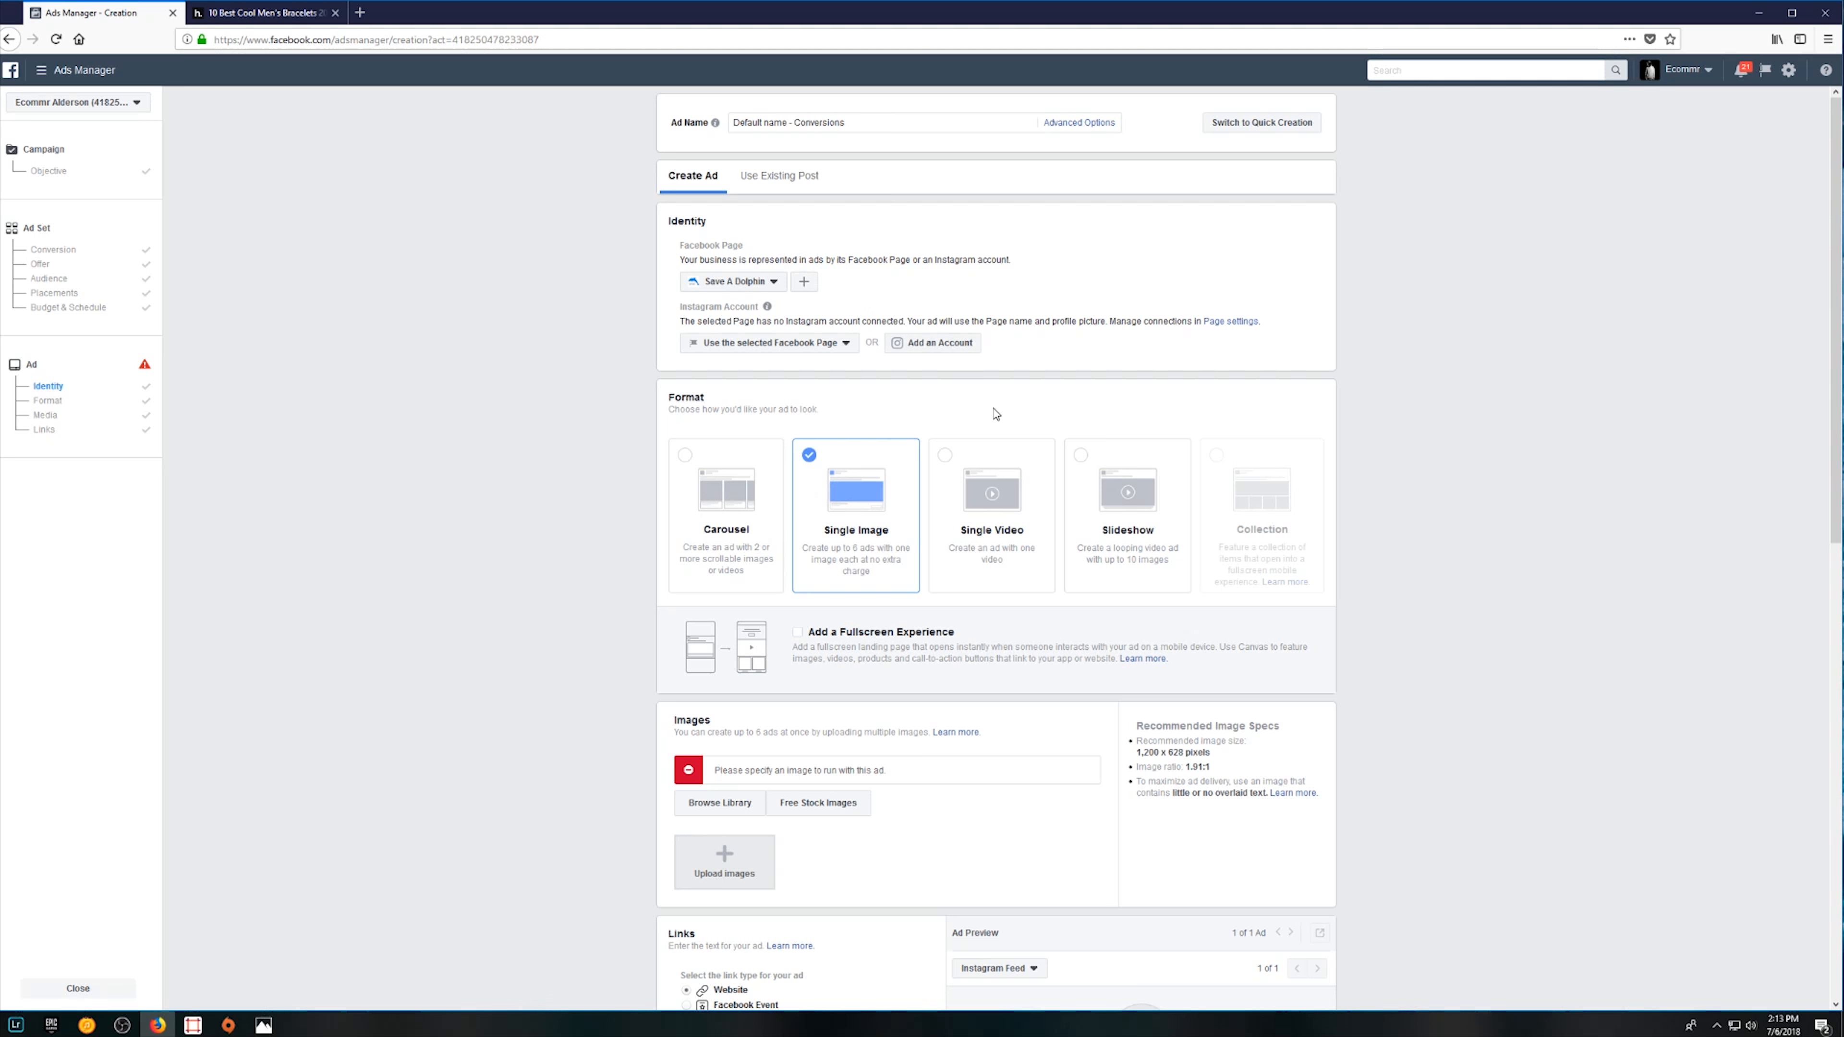
Bring the bracelet photo 2DC_8836.jpg over the ad form to examine it, and move it back out of view
scroll(918, 374, "down", 2)
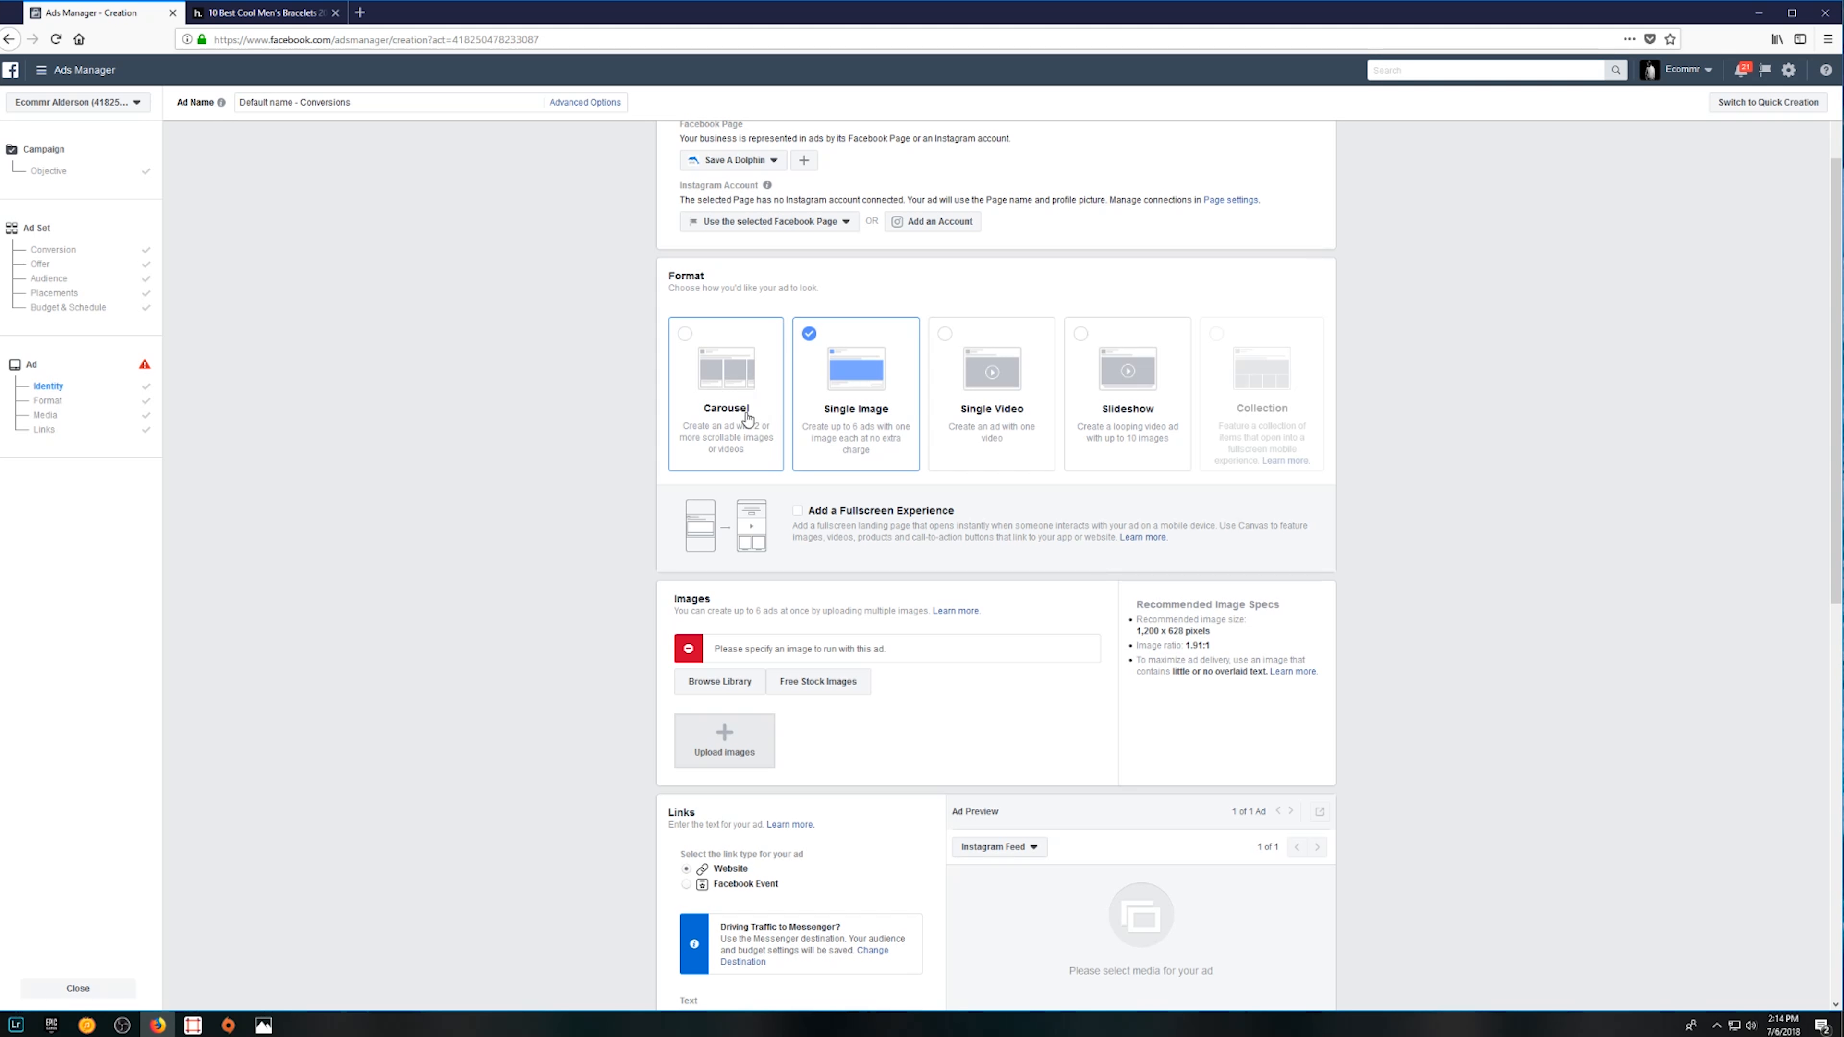
left_click_drag(0, 198, 944, 164)
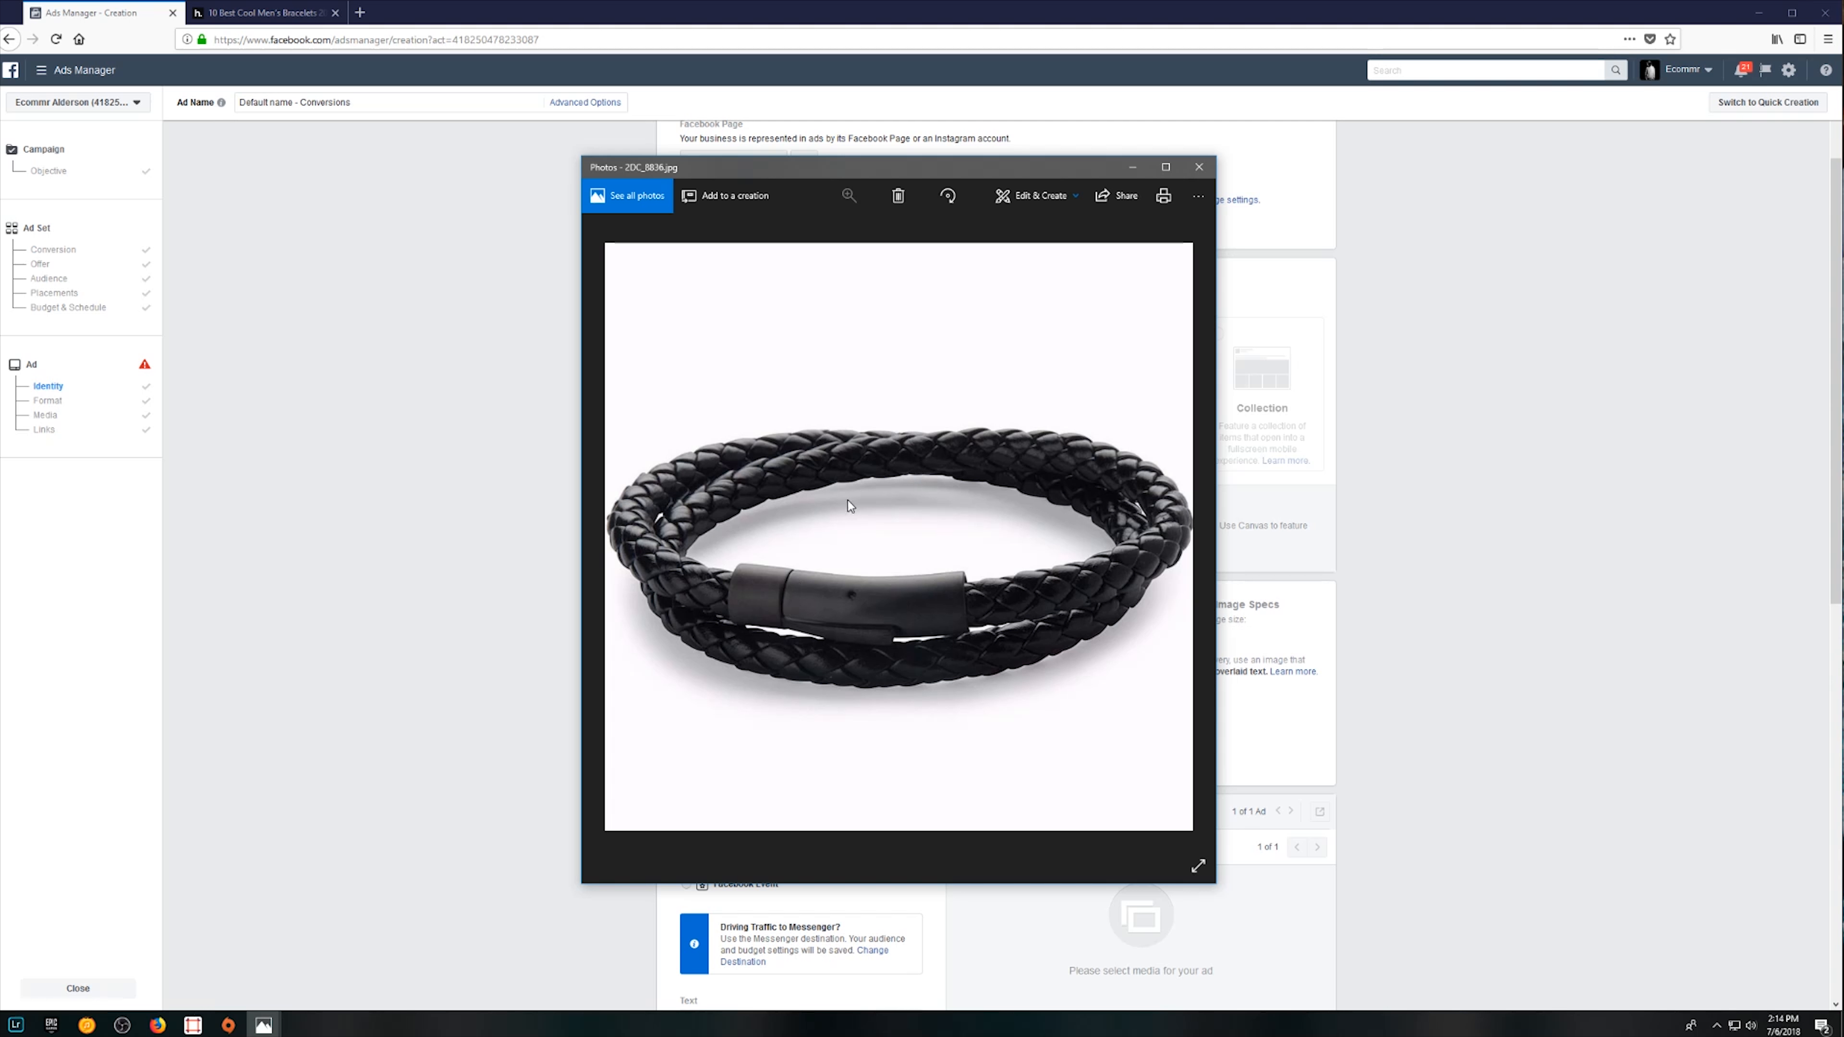
left_click_drag(915, 164, 0, 168)
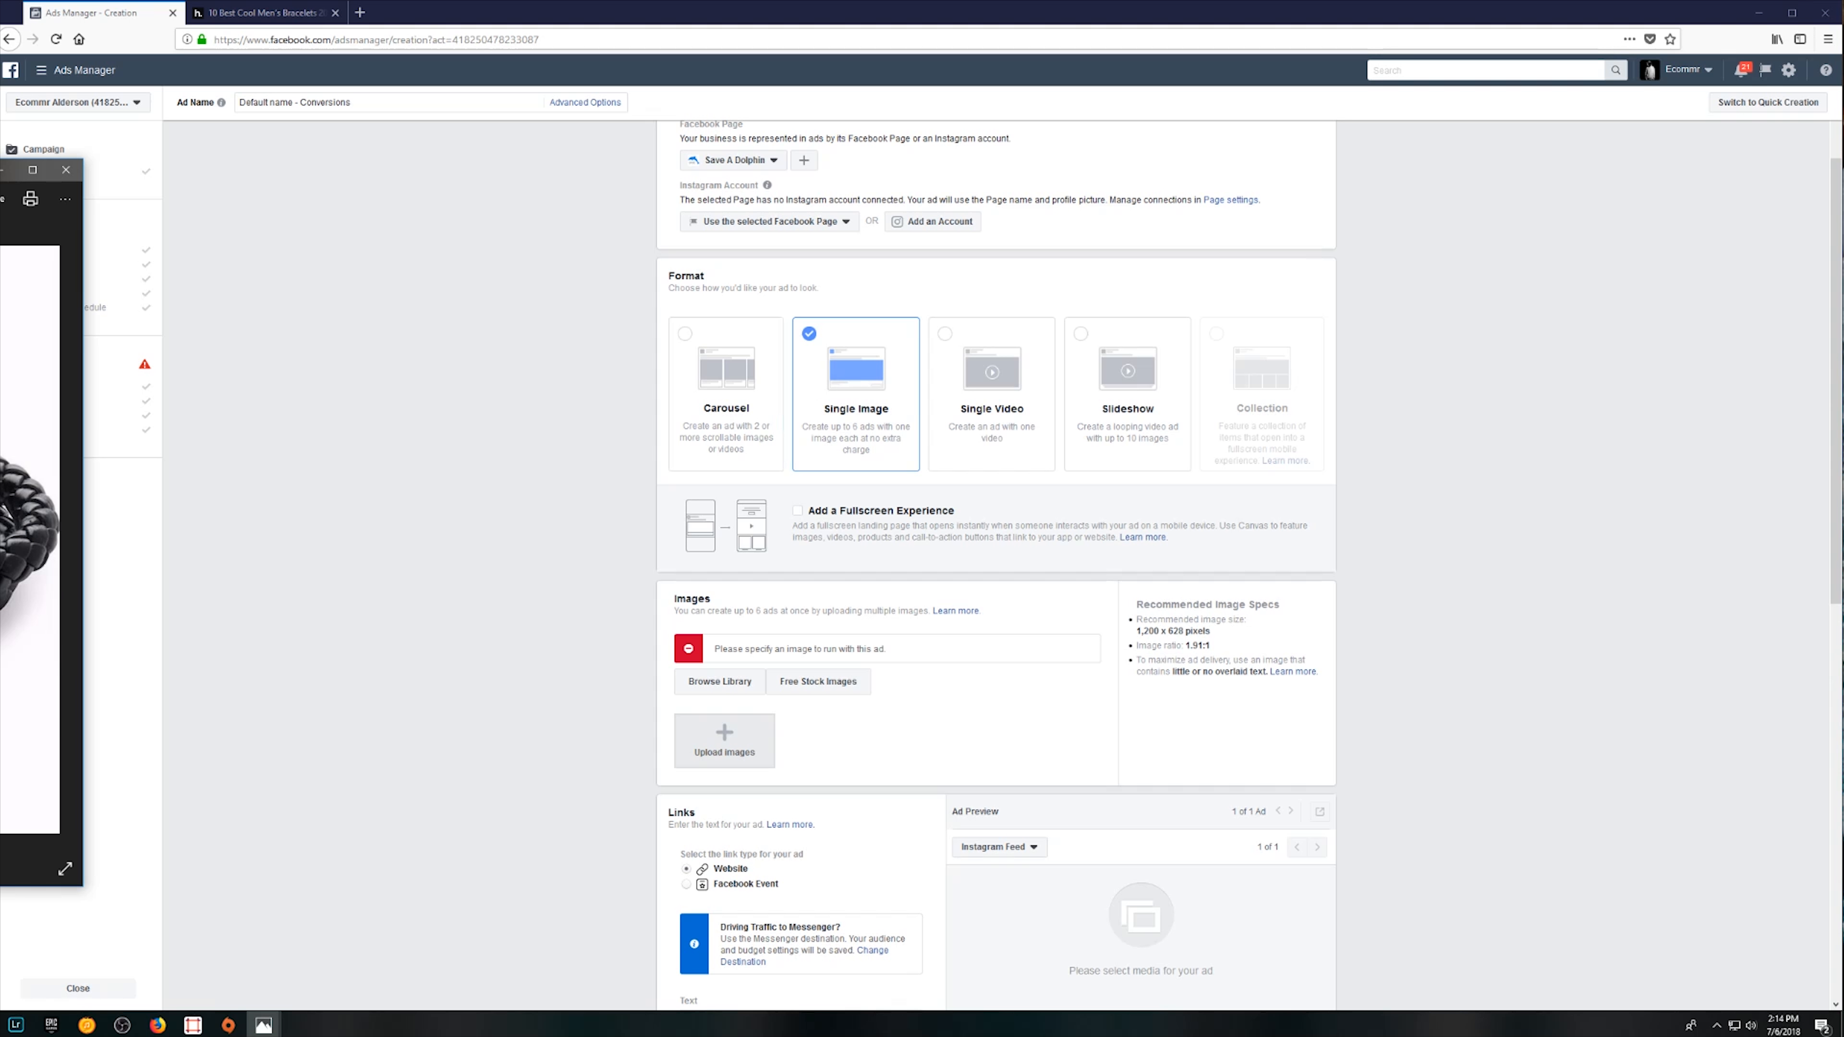
left_click_drag(0, 170, 0, 158)
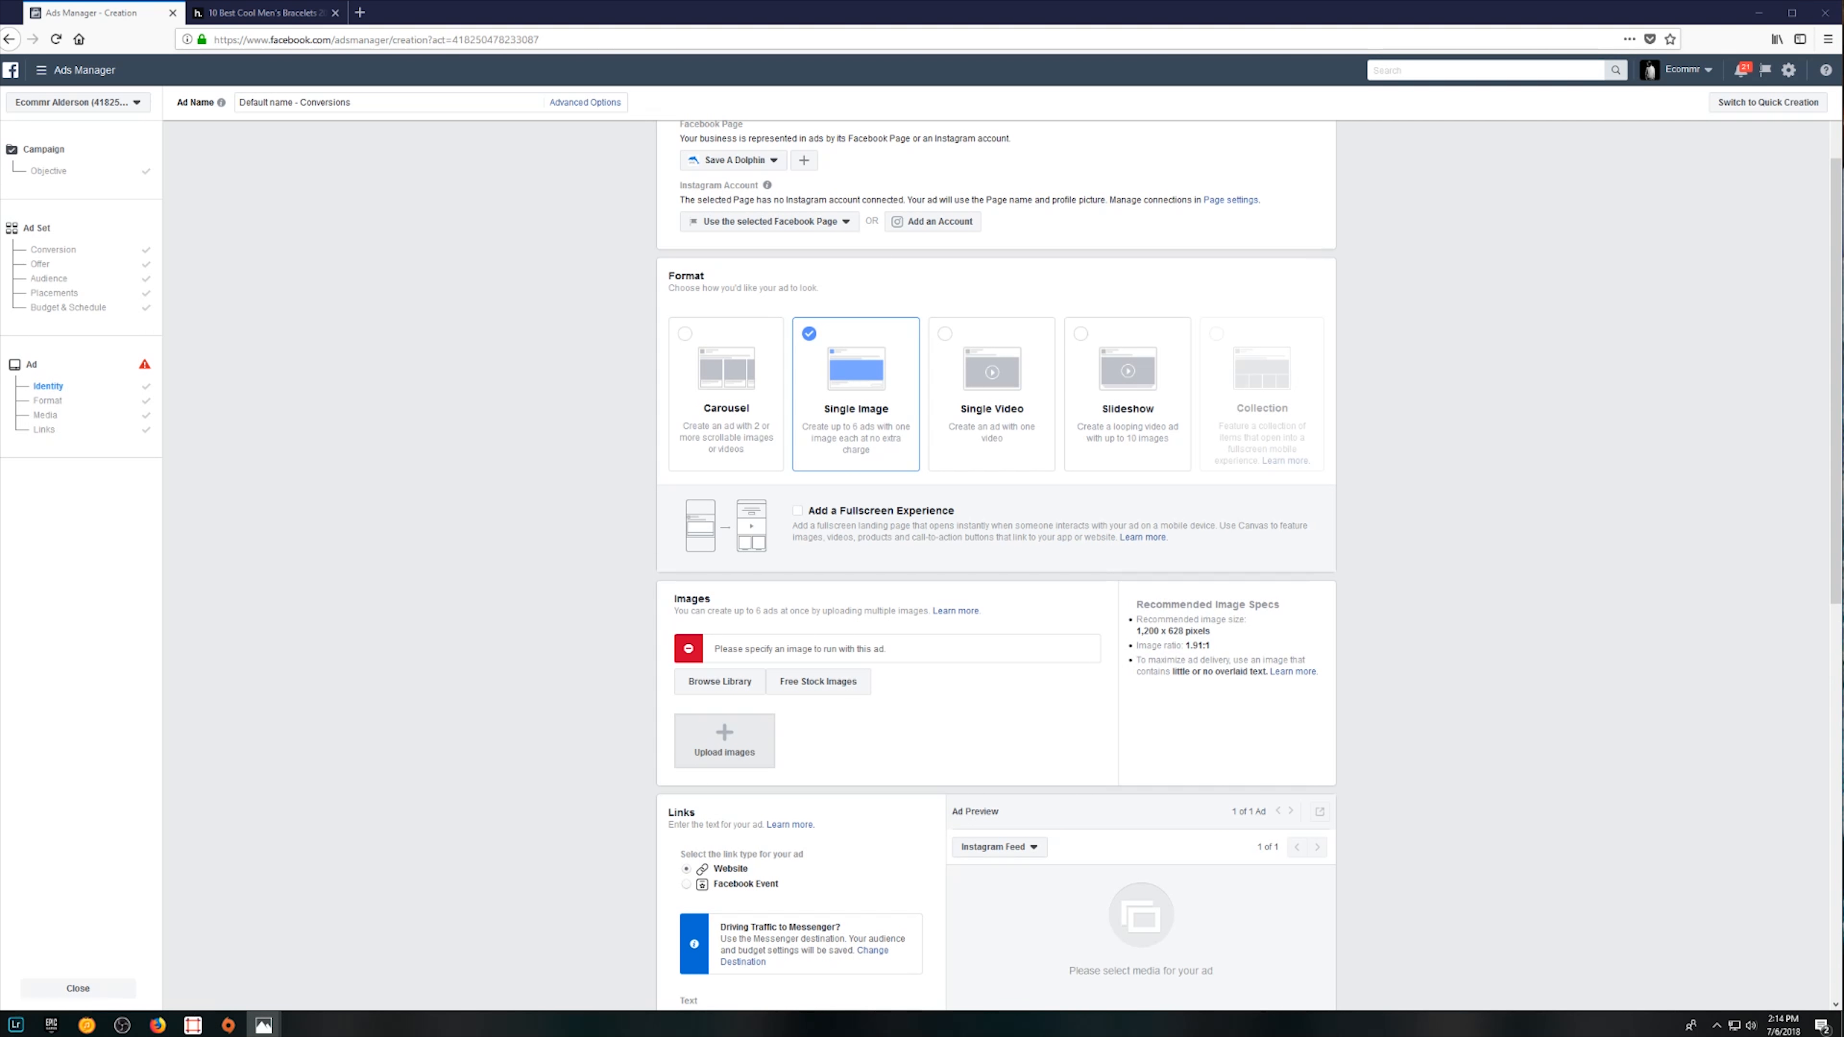
Keep the Single Image ad format and upload the bracelet photo 2DC_8836 from the Desktop as the ad image
left_click(768, 382)
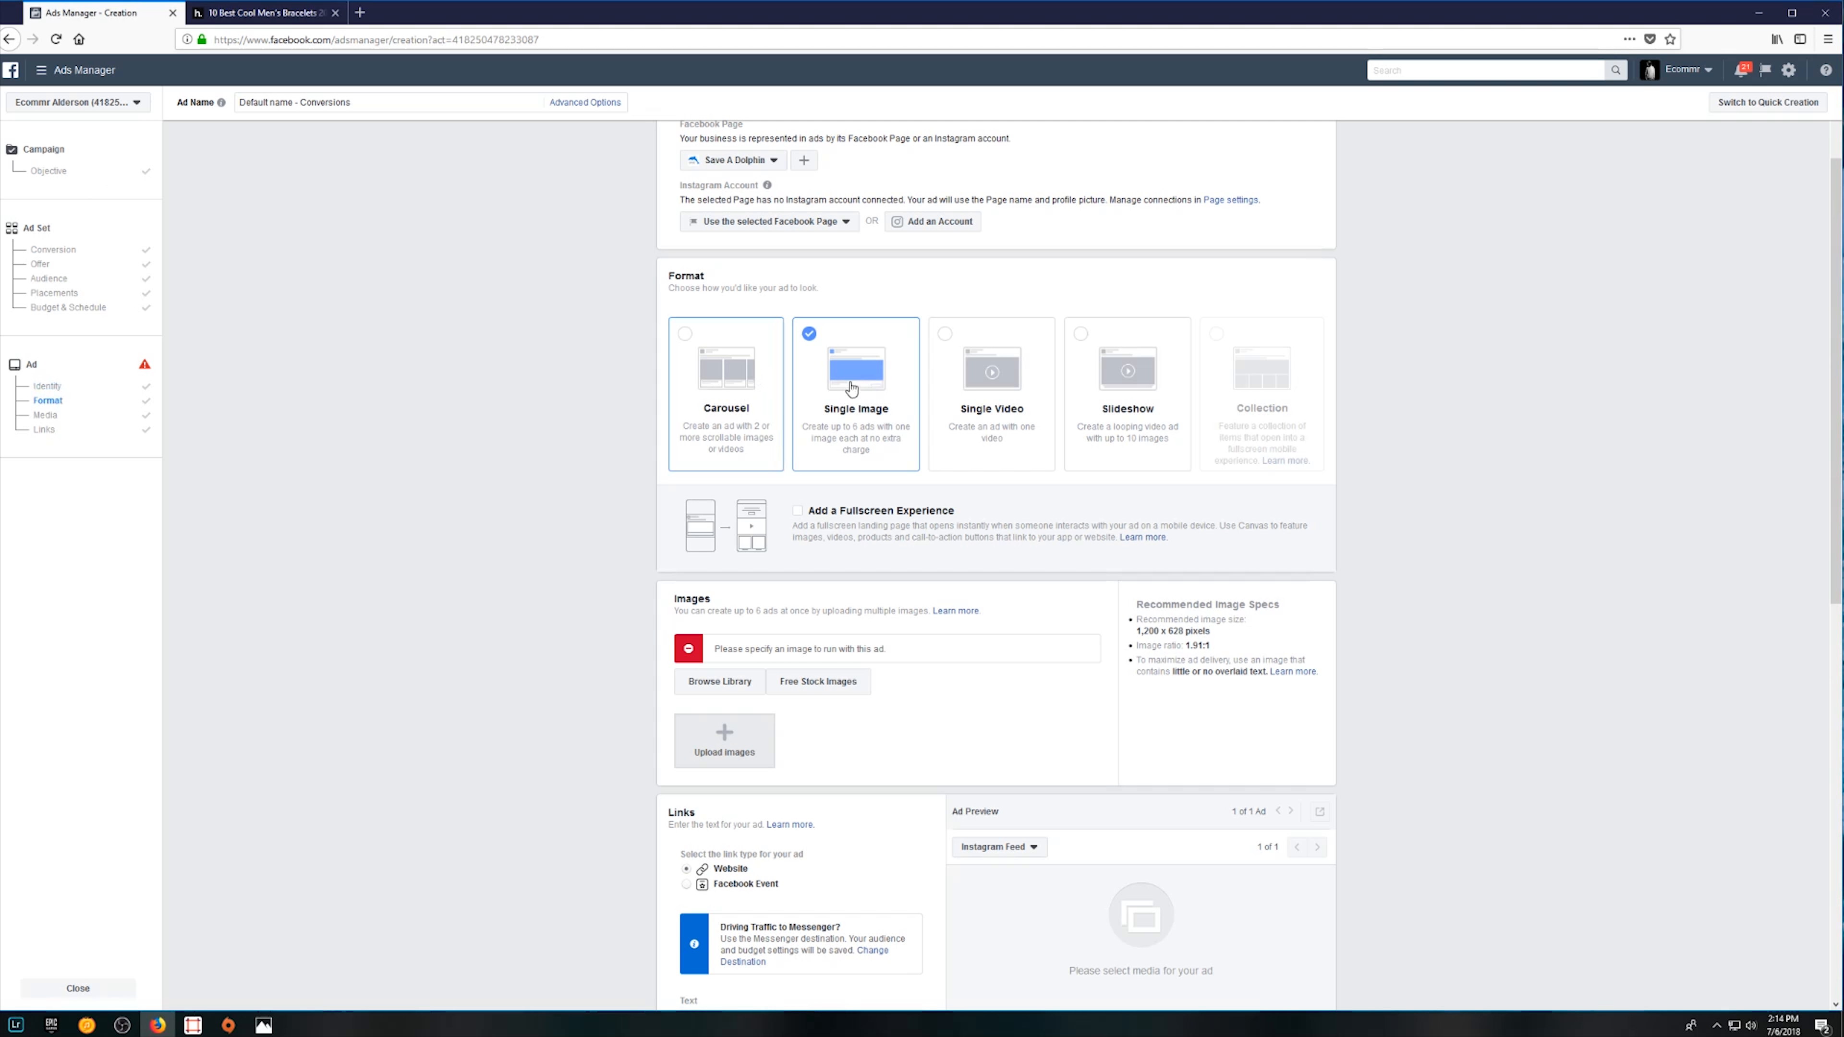
left_click(825, 368)
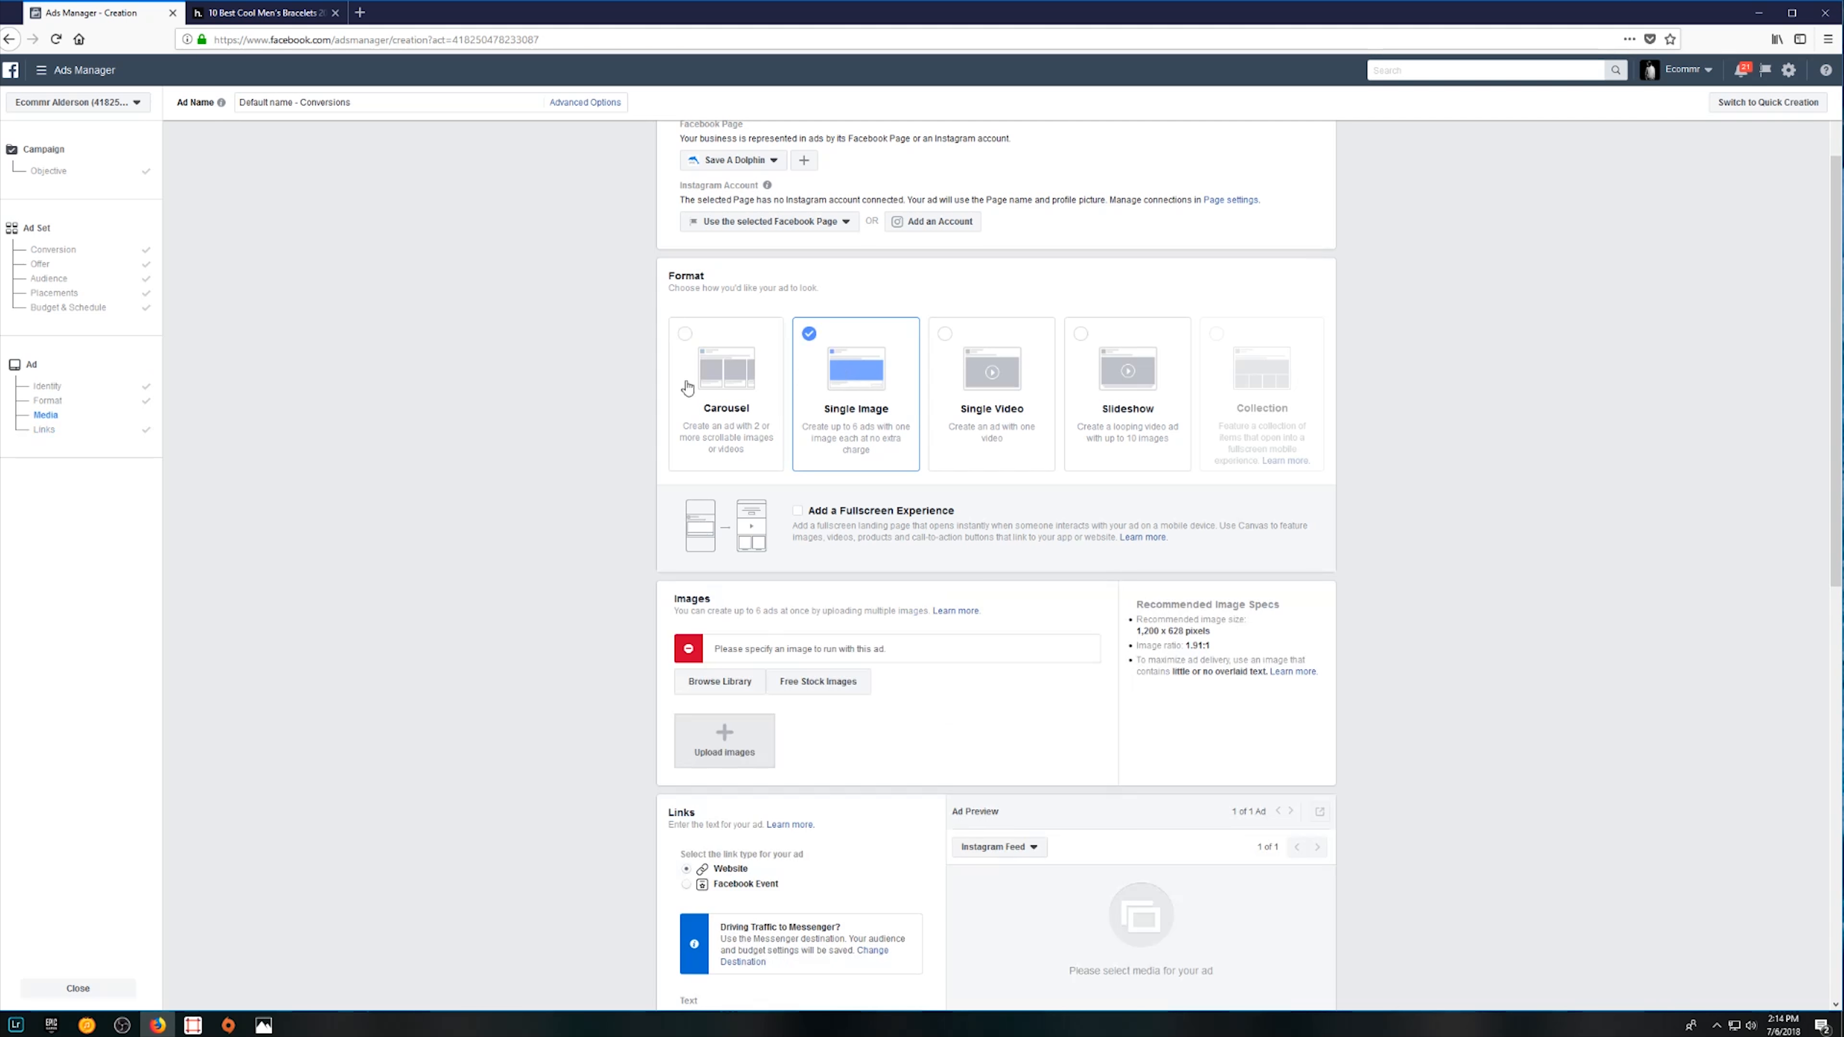
scroll(673, 606, "down", 3)
left_click(730, 617)
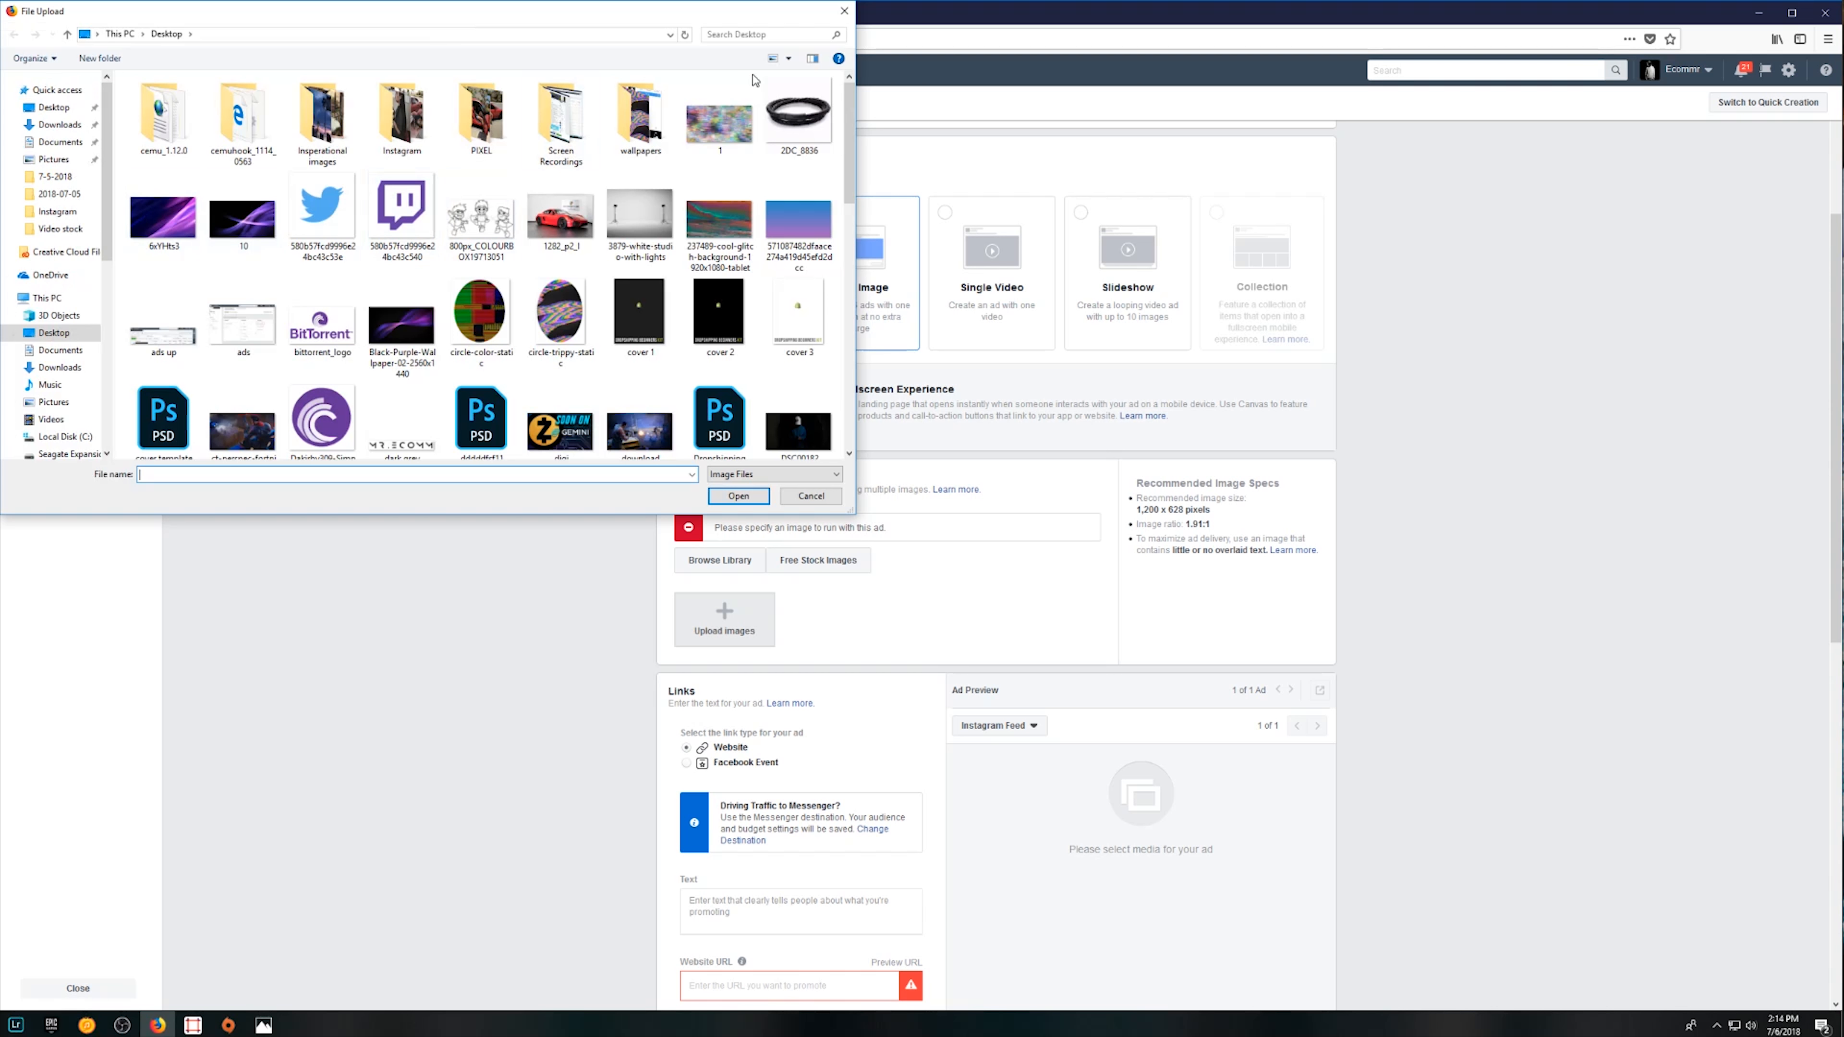
left_click(799, 115)
left_click(744, 496)
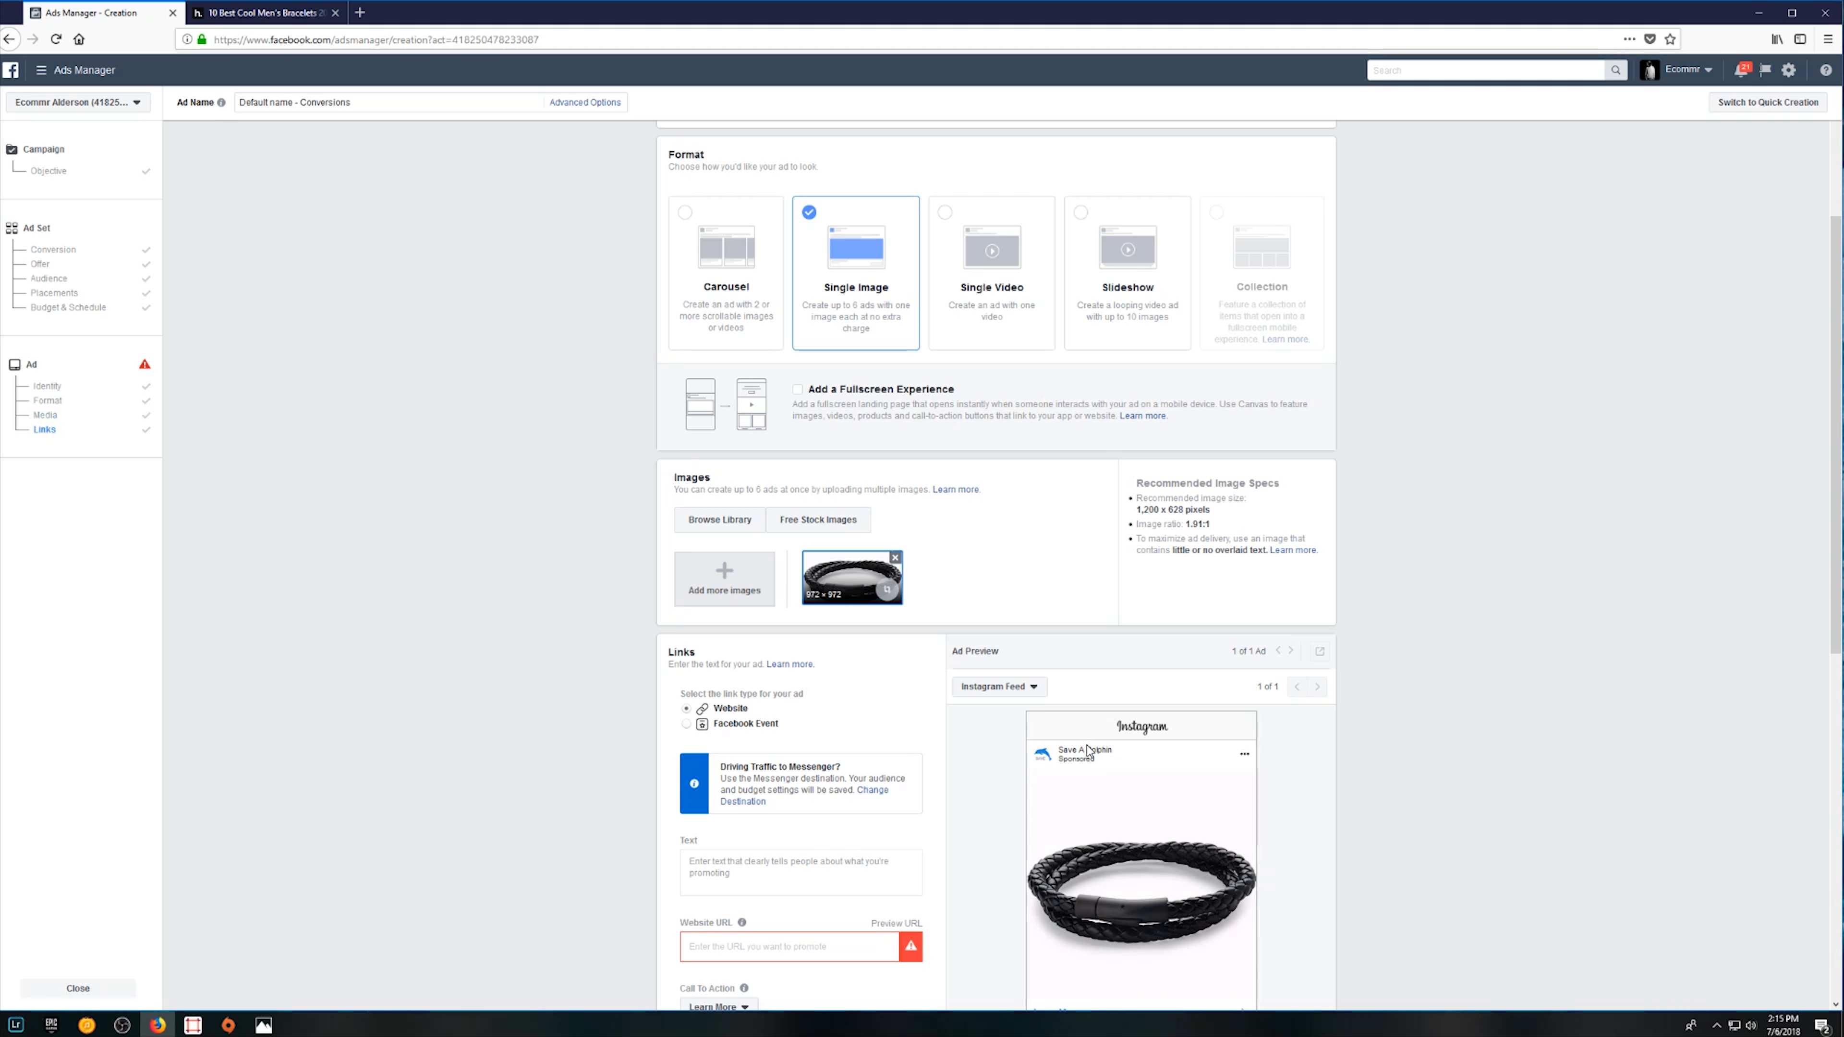
Enter the ad text "free shipping on orders over $15 and 10% when you use code: SAVE10"
scroll(1259, 812, "down", 1)
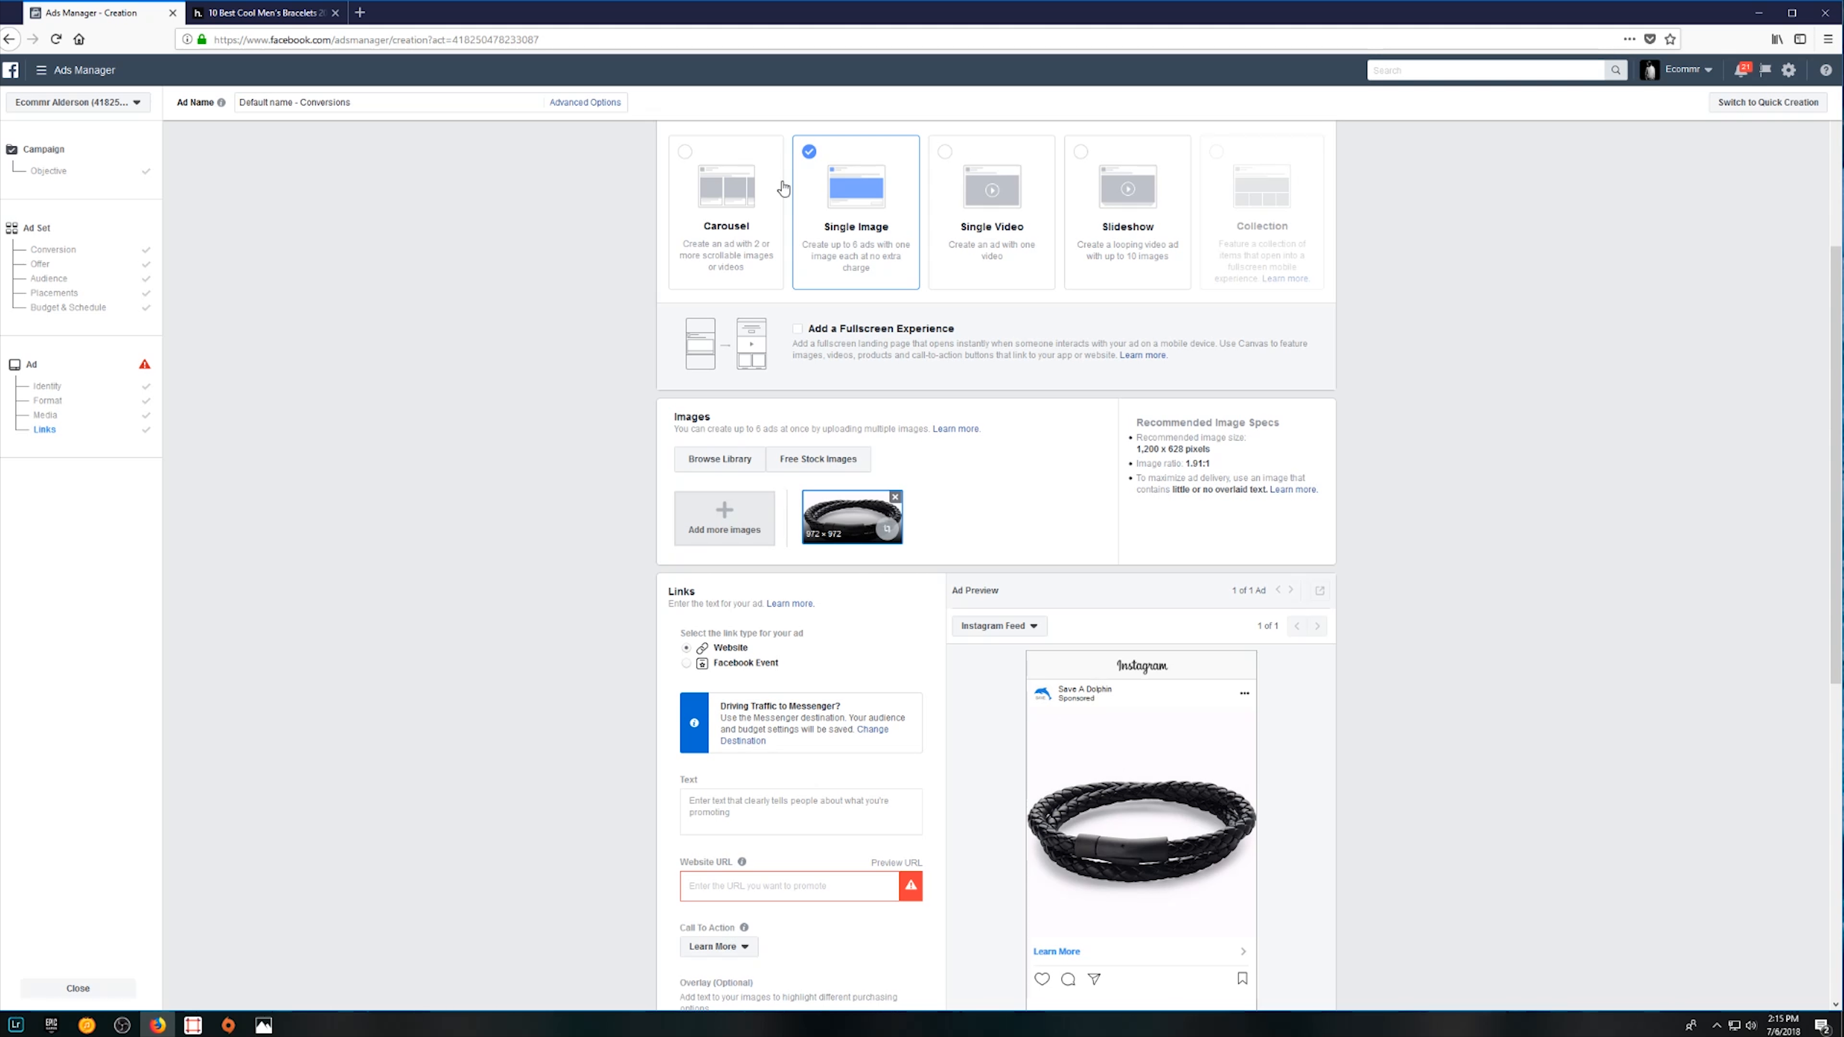
scroll(795, 479, "down", 2)
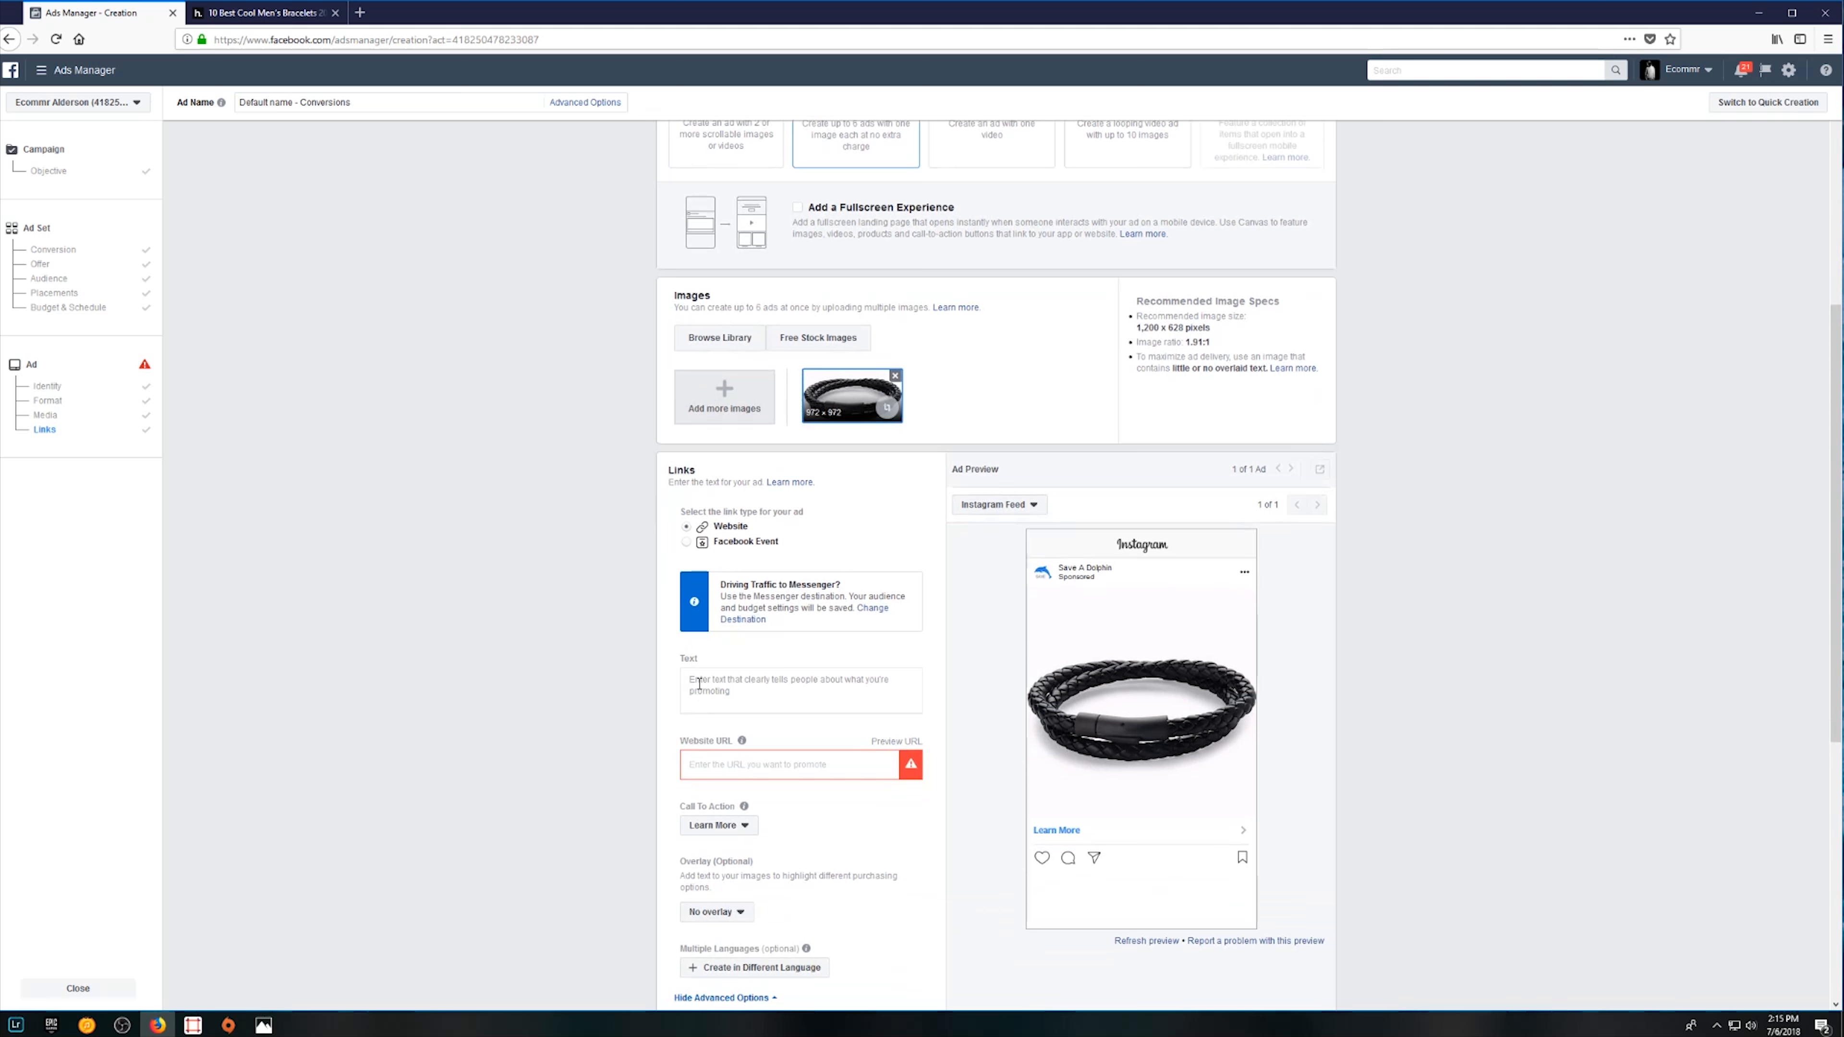
left_click(698, 683)
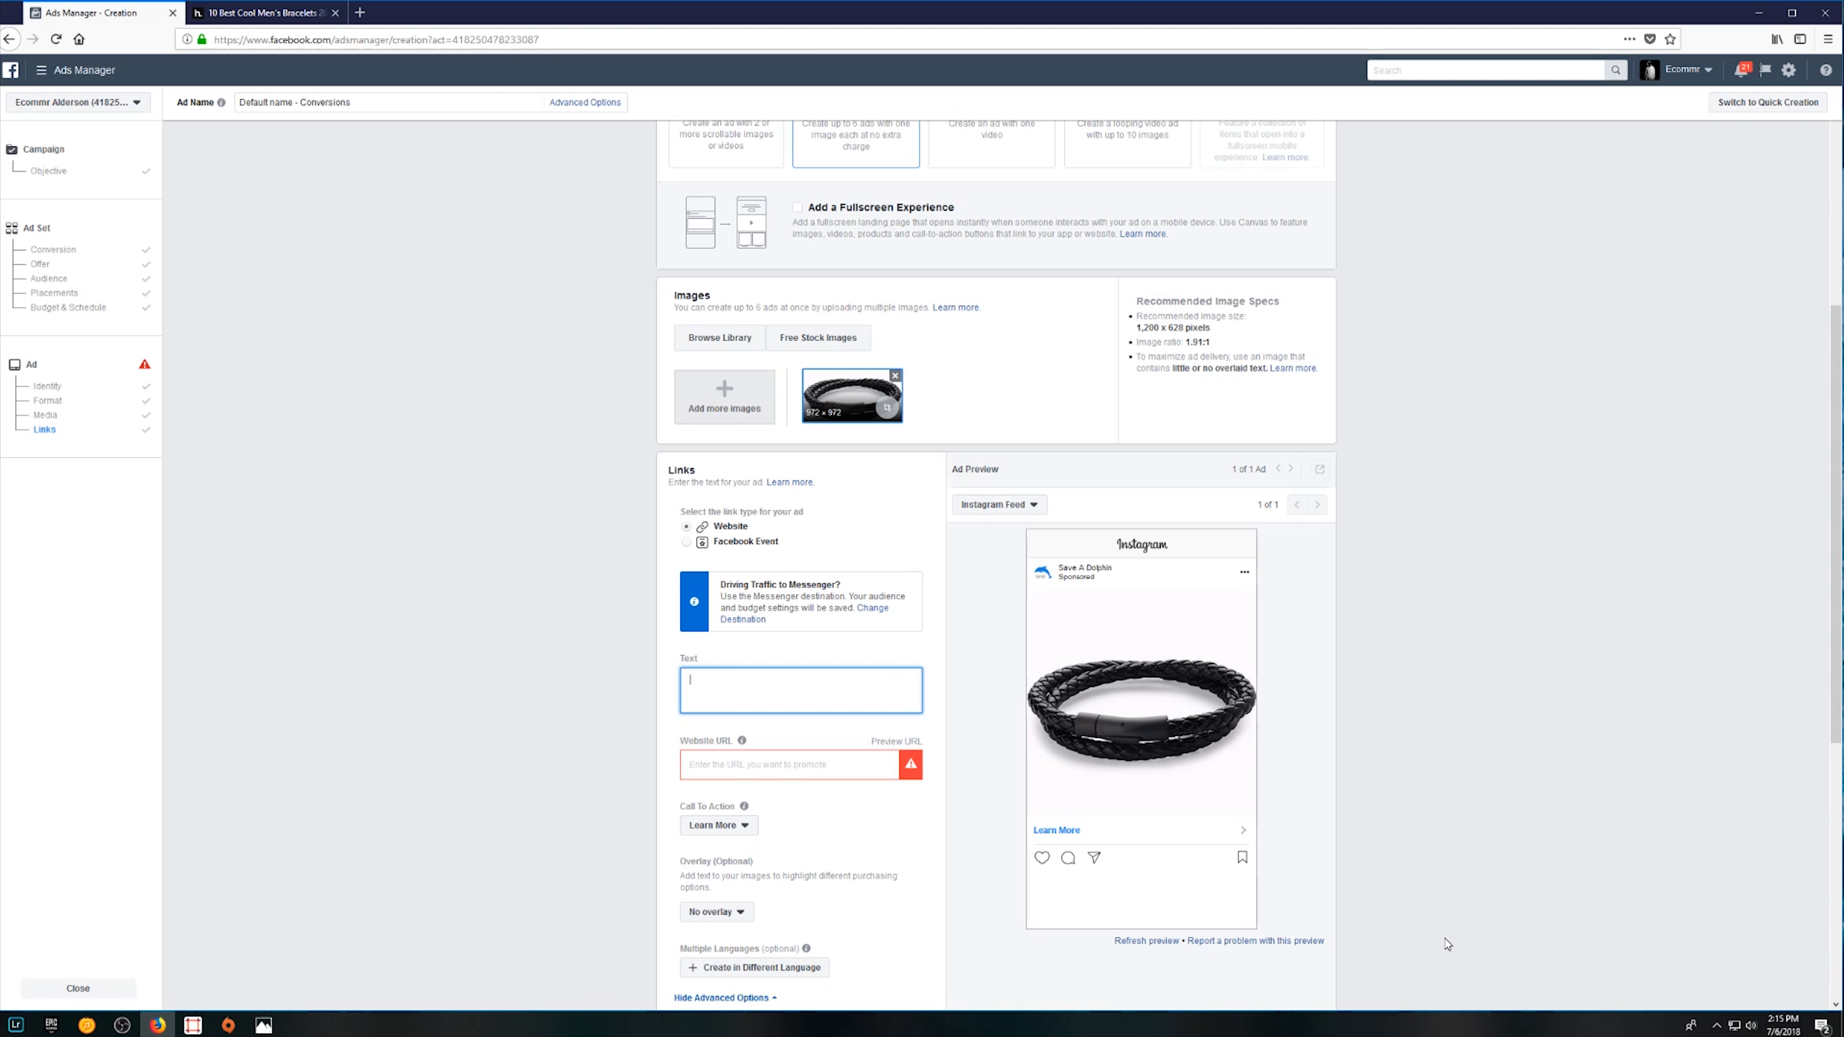
type("save")
type(" 15")
type("free shi")
key("BackSpace")
key("BackSpace")
key("BackSpace")
key("BackSpace")
type("ders over$15 and 10%")
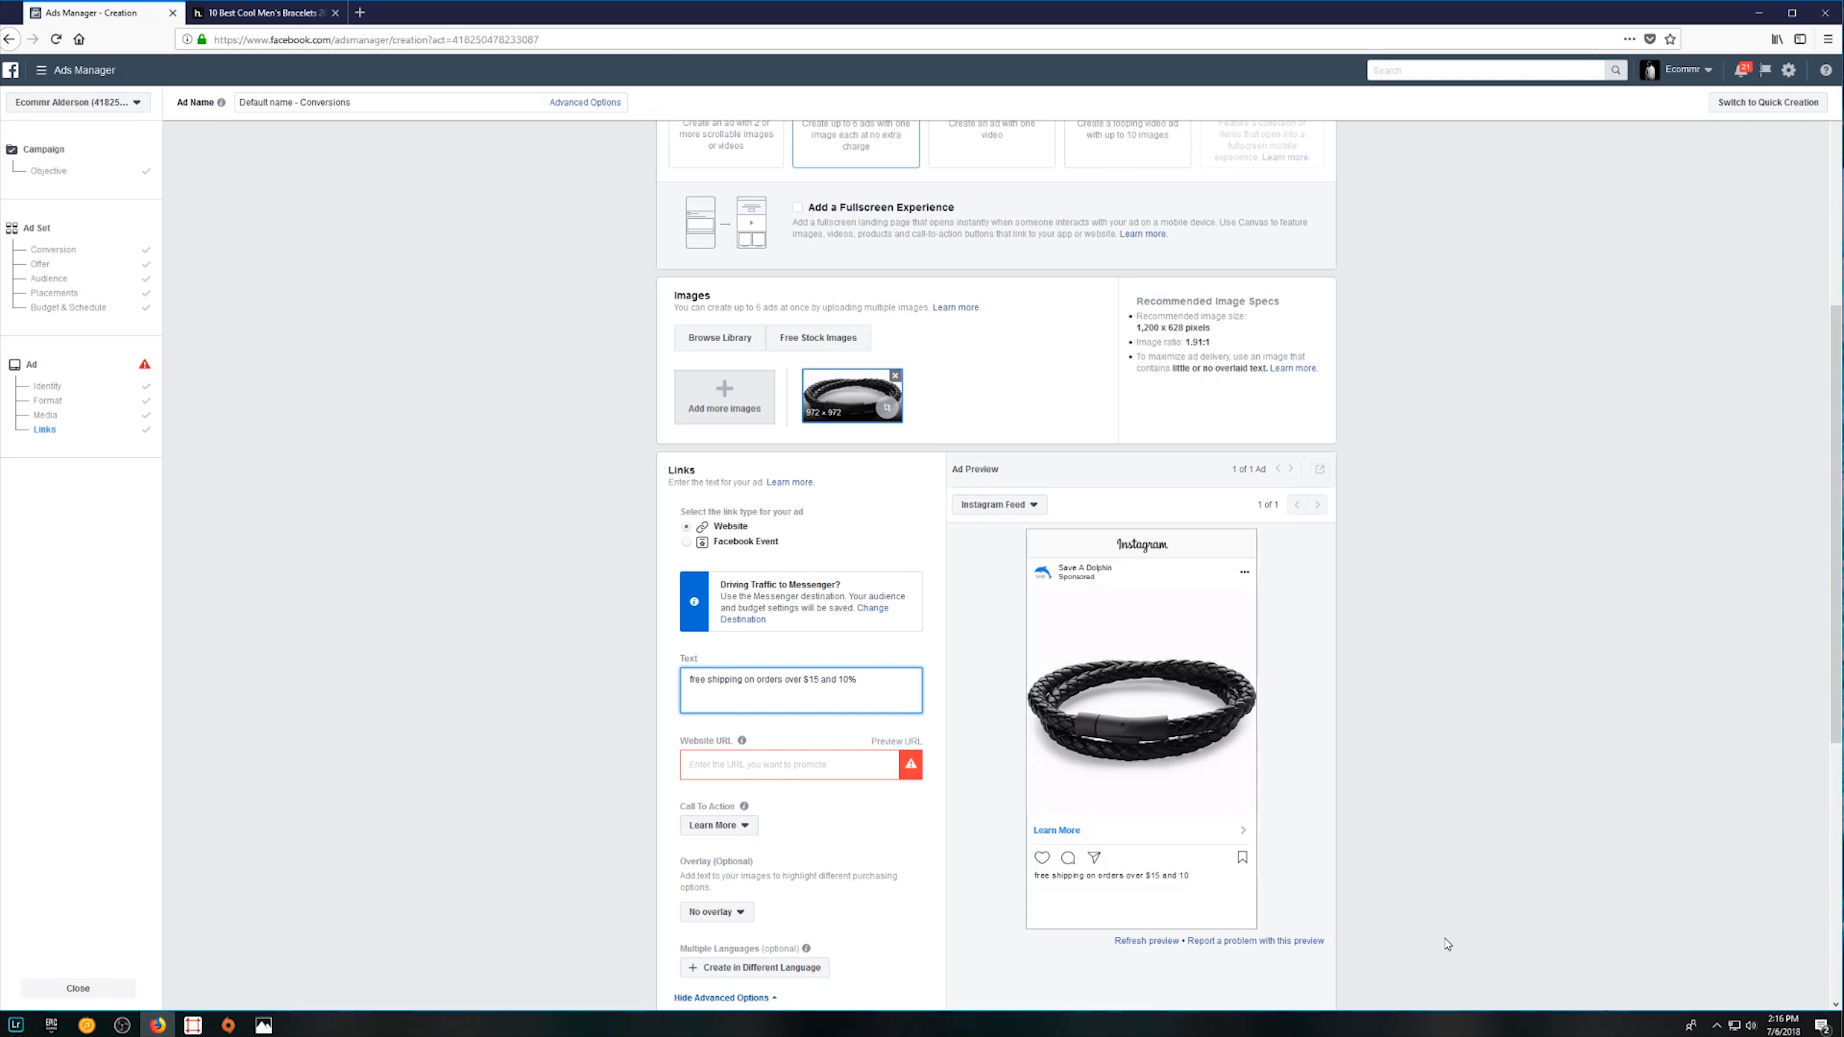
type(" when u")
type("ou use code: SAVE10")
scroll(777, 715, "down", 2)
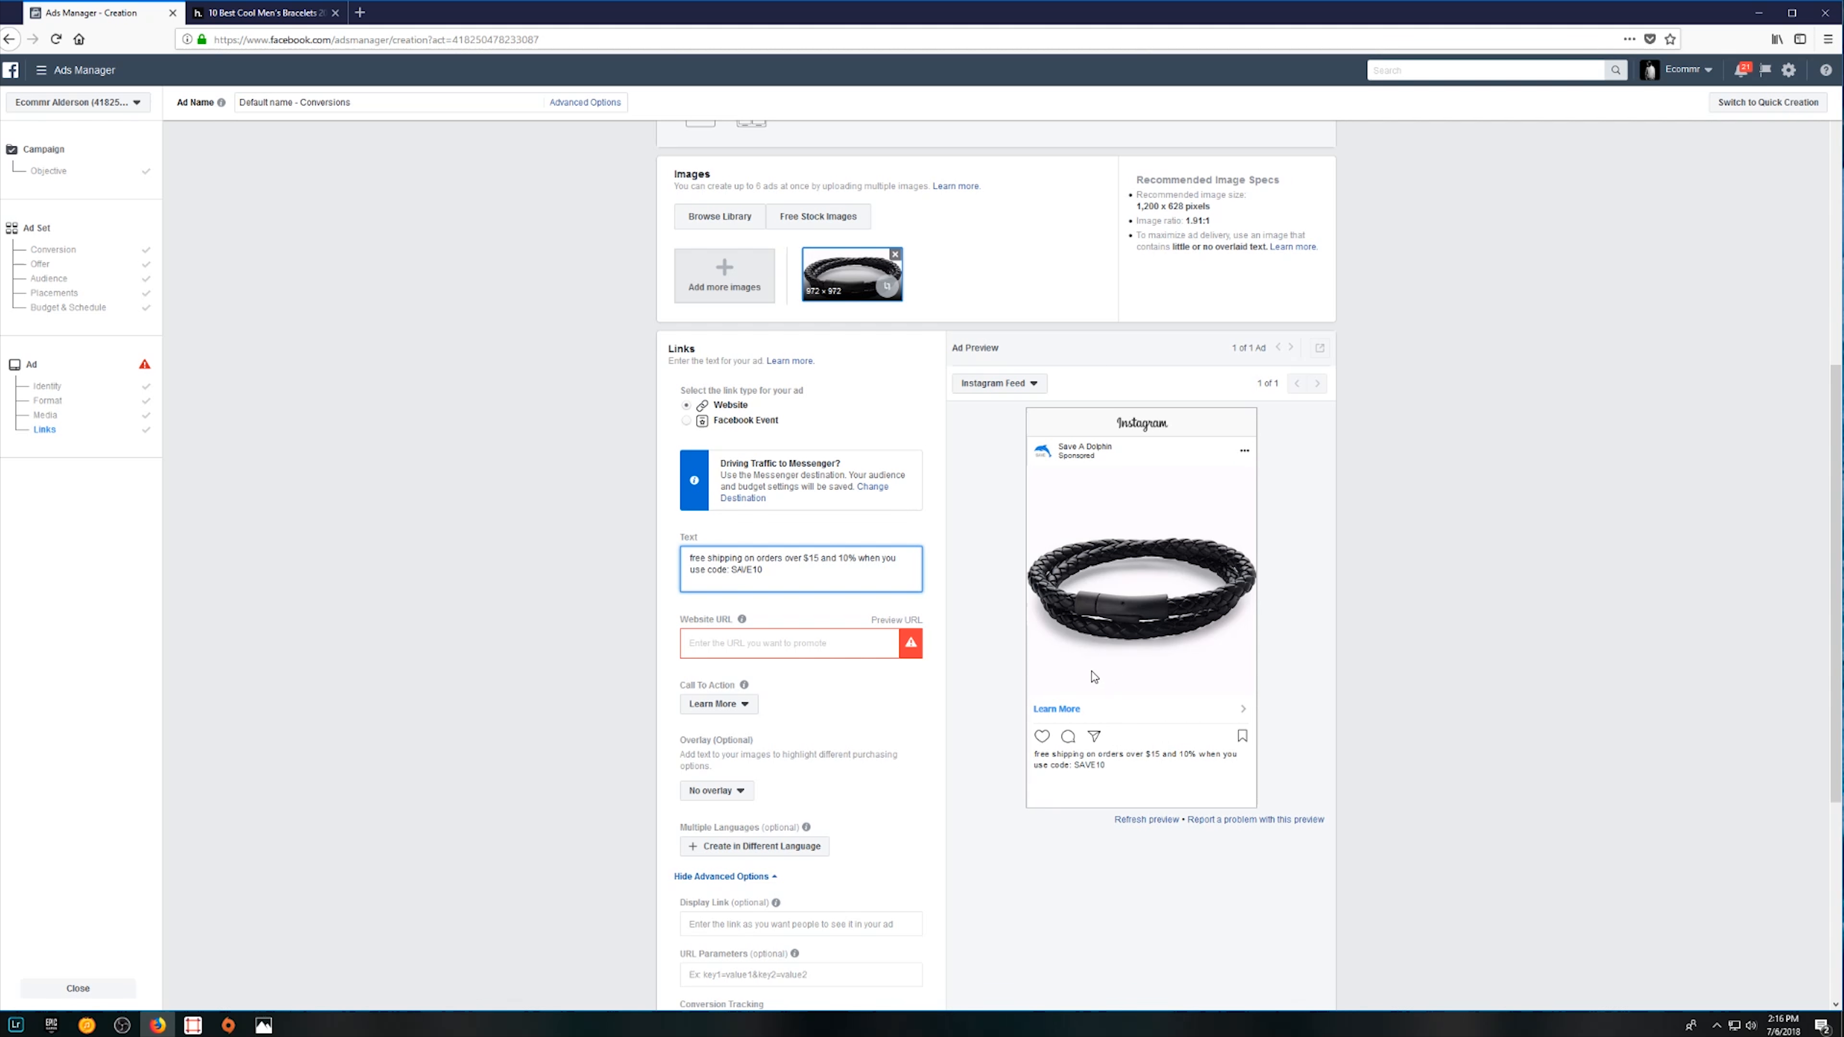
left_click(566, 561)
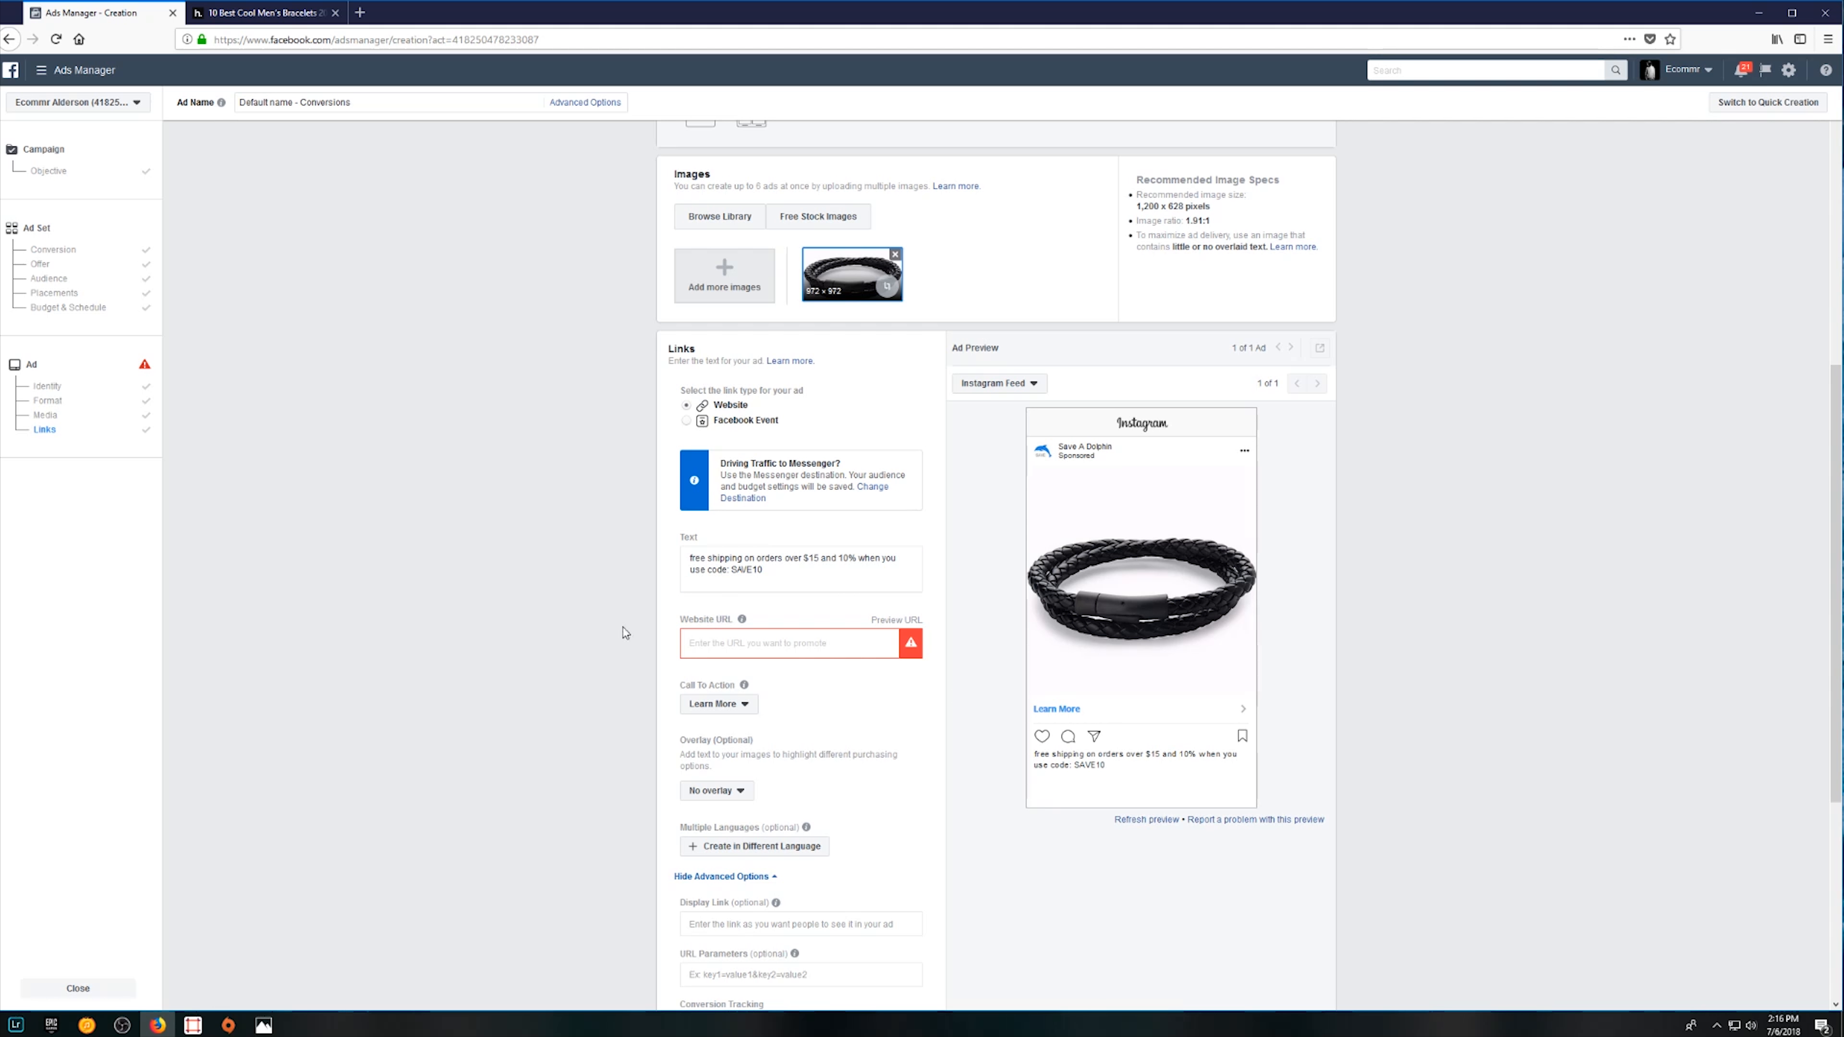